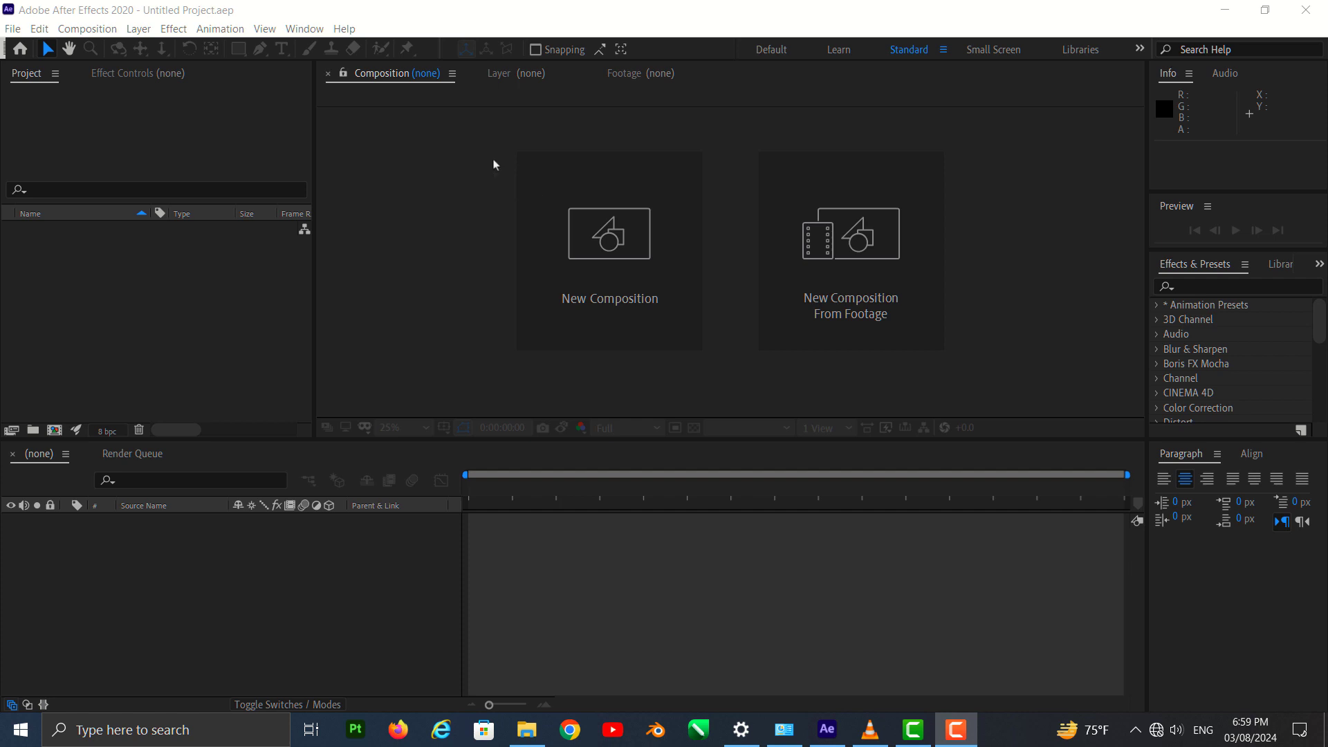
# Create a new composition named Main with the default 1920 x 1080 settings
pyautogui.click(592, 282)
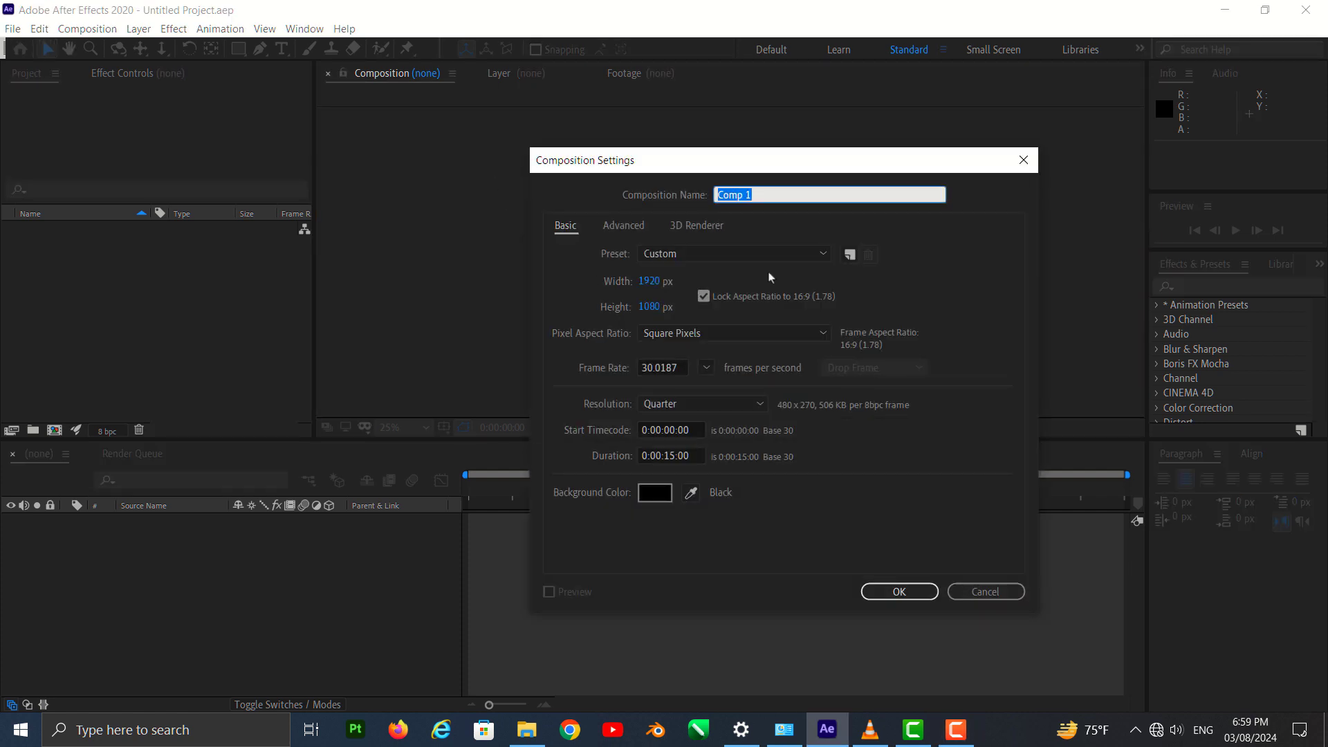
pyautogui.write('Main')
pyautogui.click(874, 592)
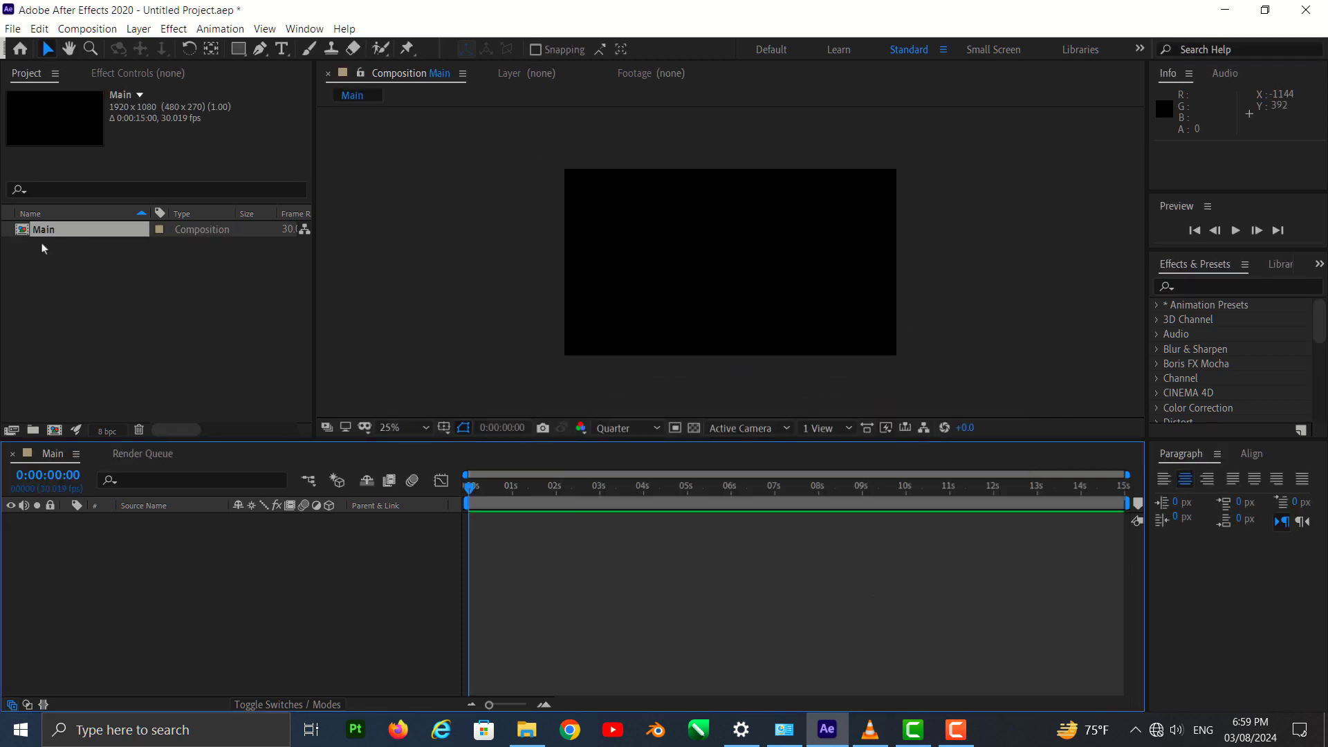
# Create a second composition named Main2 with the same settings as Main
pyautogui.click(87, 28)
pyautogui.click(97, 44)
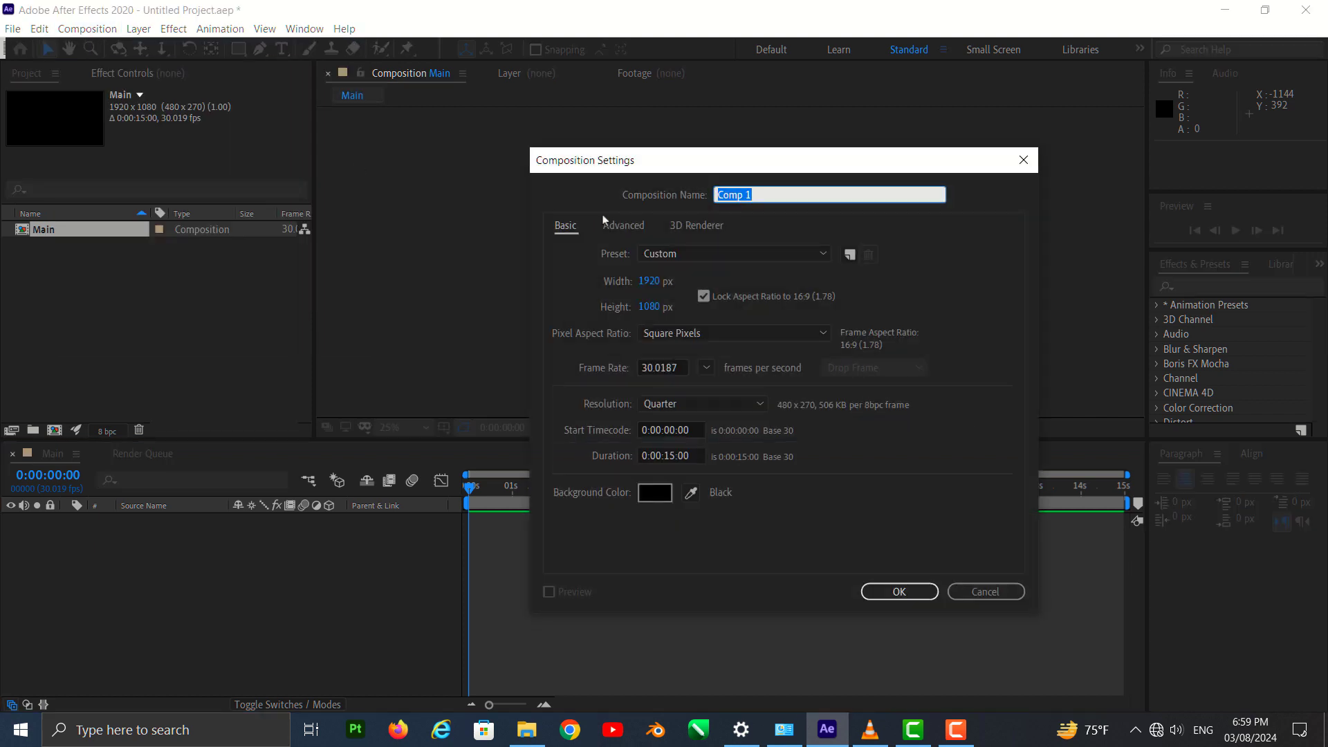
pyautogui.write('Main2')
pyautogui.click(893, 591)
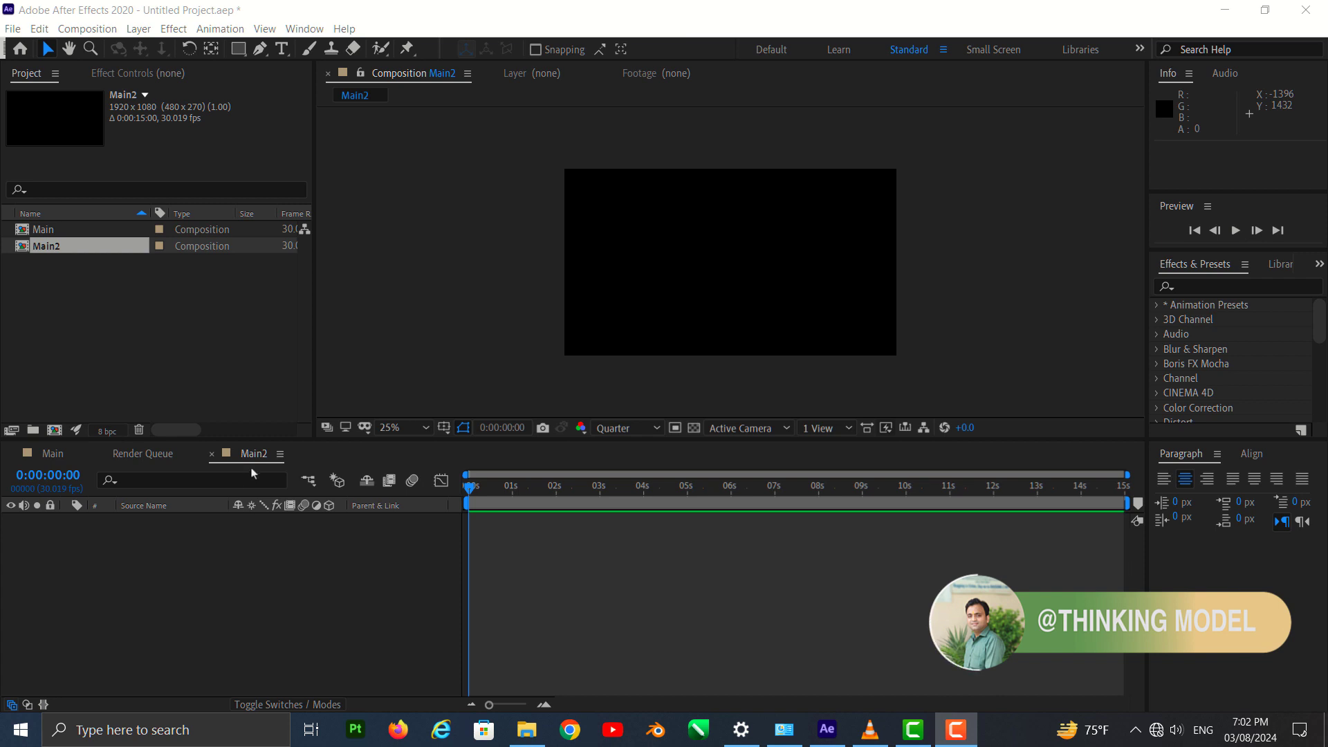
# Start a horizontal text layer in the left part of the Main2 composition's frame
pyautogui.click(281, 49)
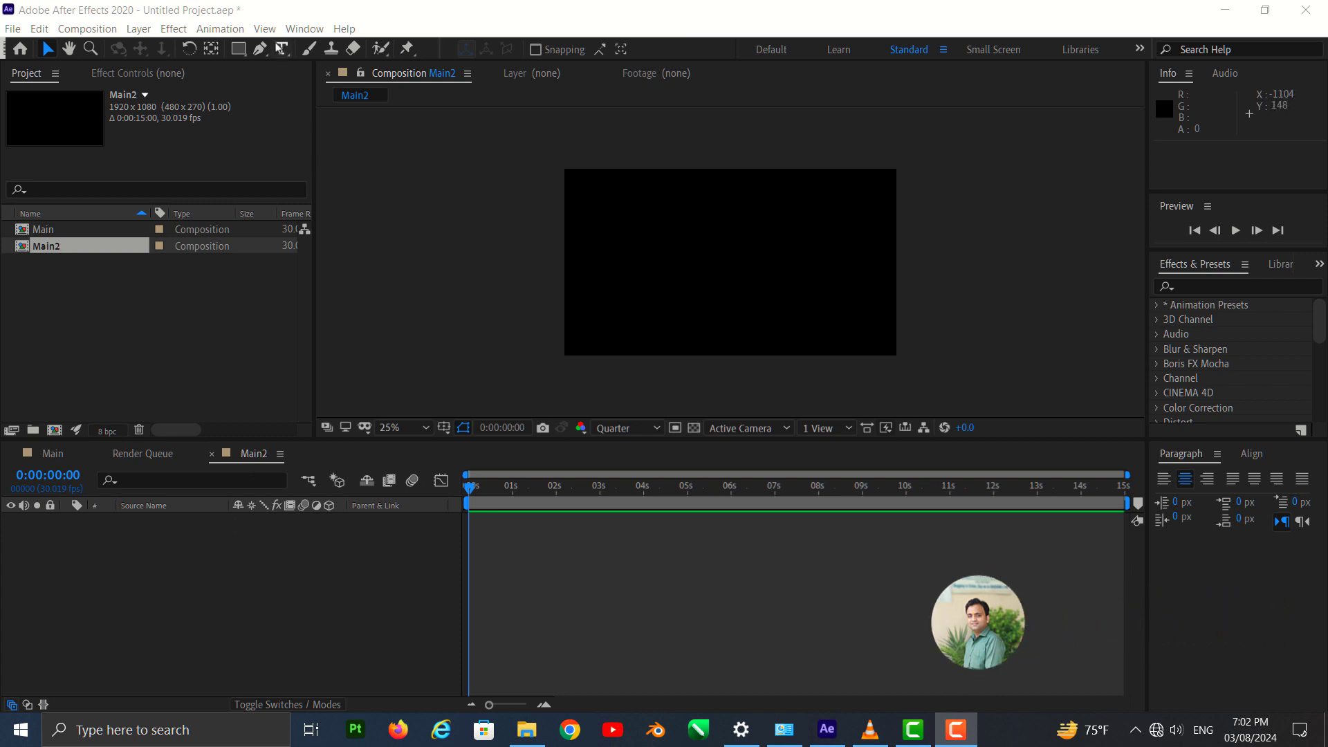
pyautogui.click(599, 277)
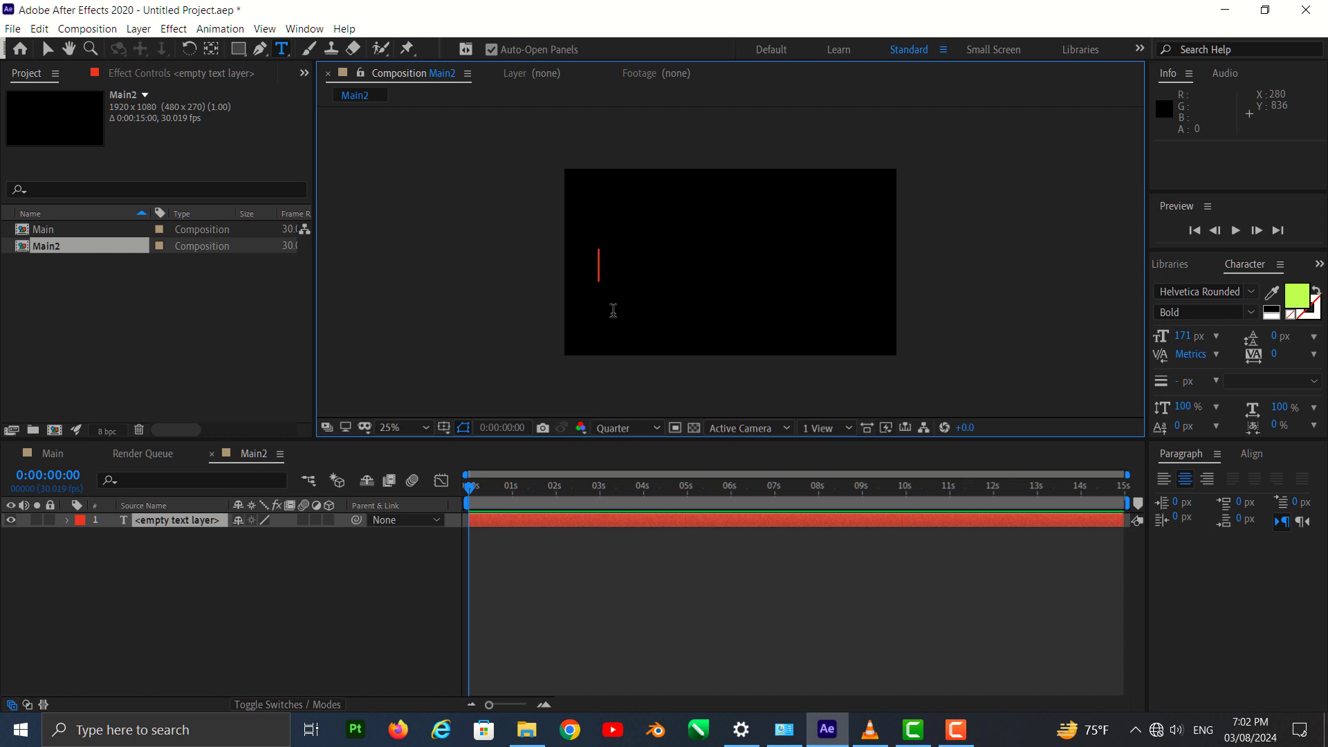
pyautogui.write('THIN')
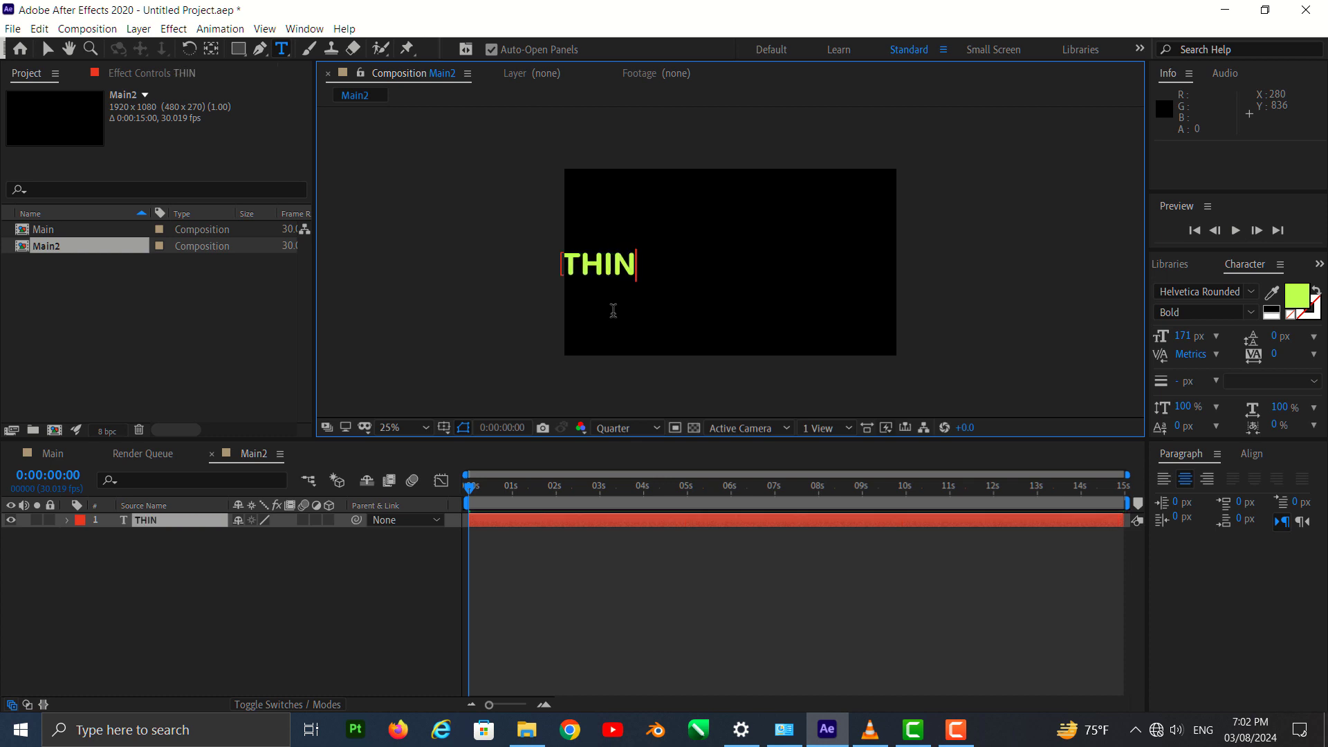
pyautogui.press('BackSpace')
pyautogui.press('BackSpace')
pyautogui.press('BackSpace')
pyautogui.press('BackSpace')
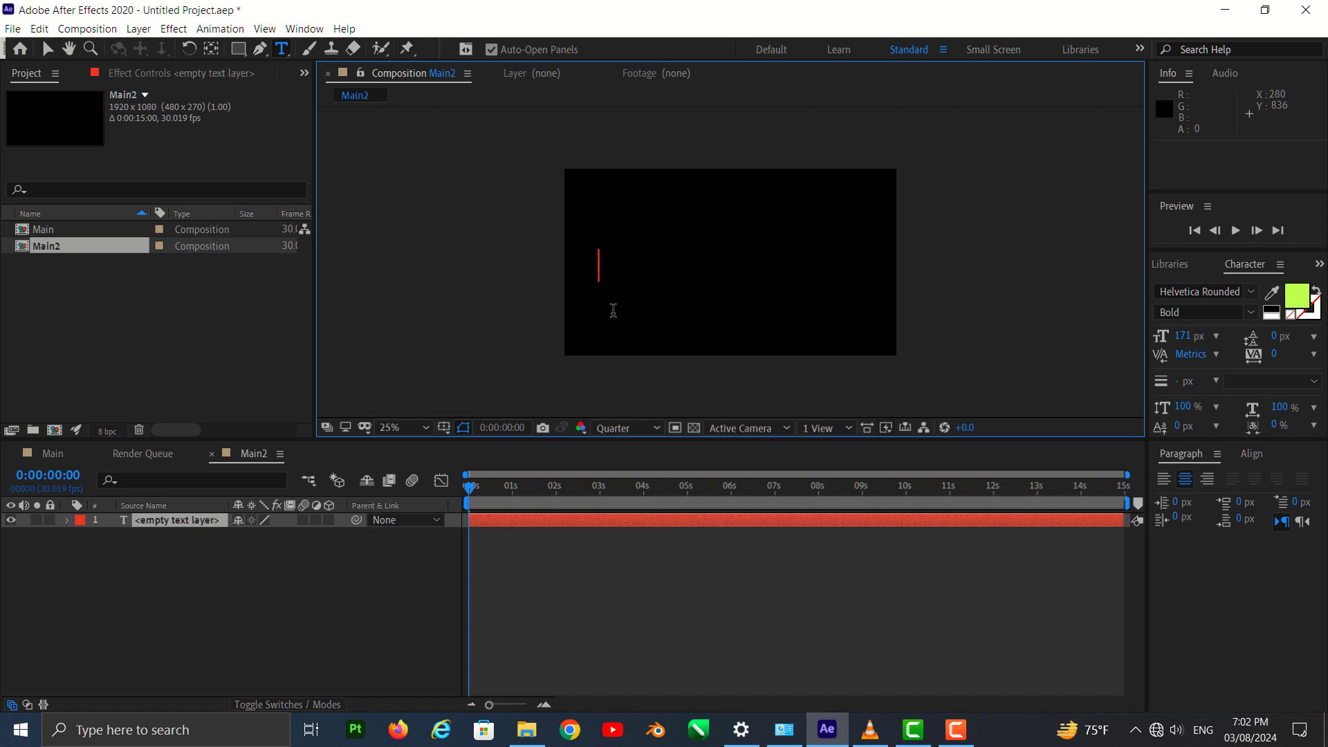
# Enter the first name in capitals as the layer's text and centre it horizontally and vertically in the composition
pyautogui.write('SUDEEP')
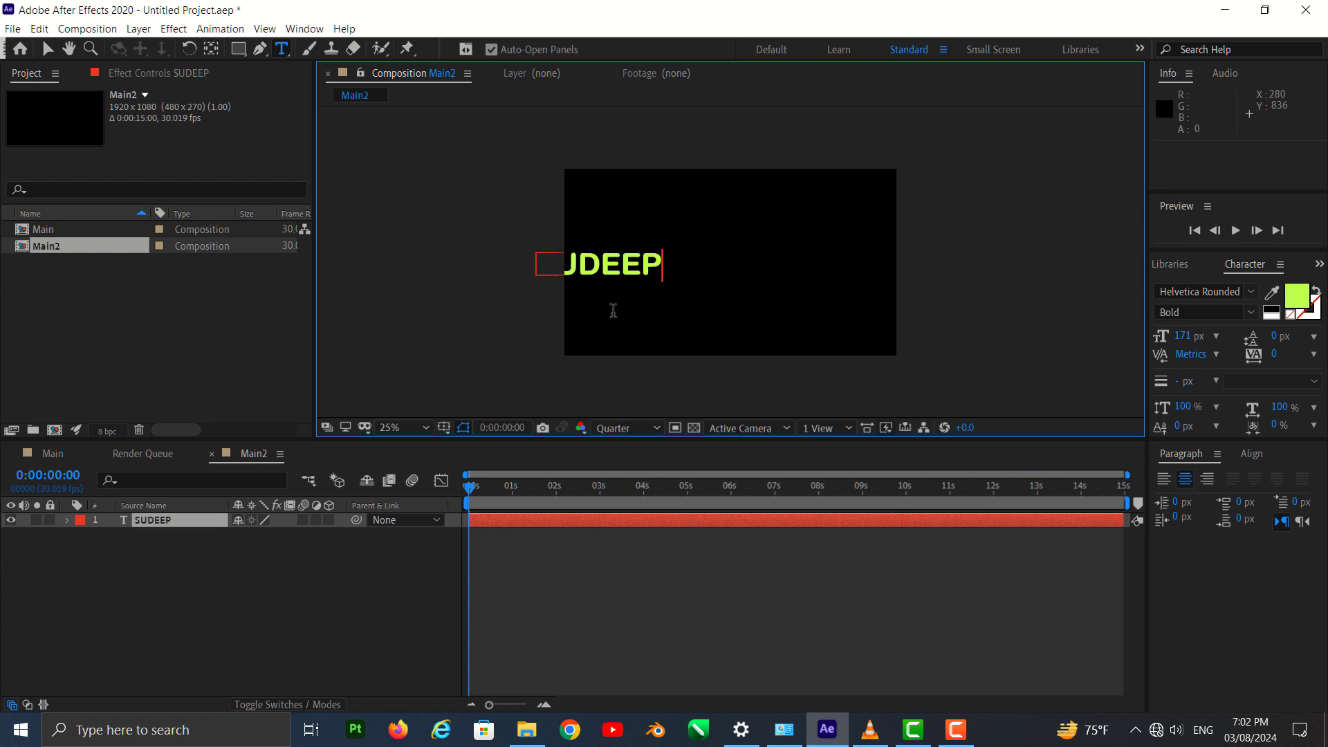
pyautogui.click(47, 49)
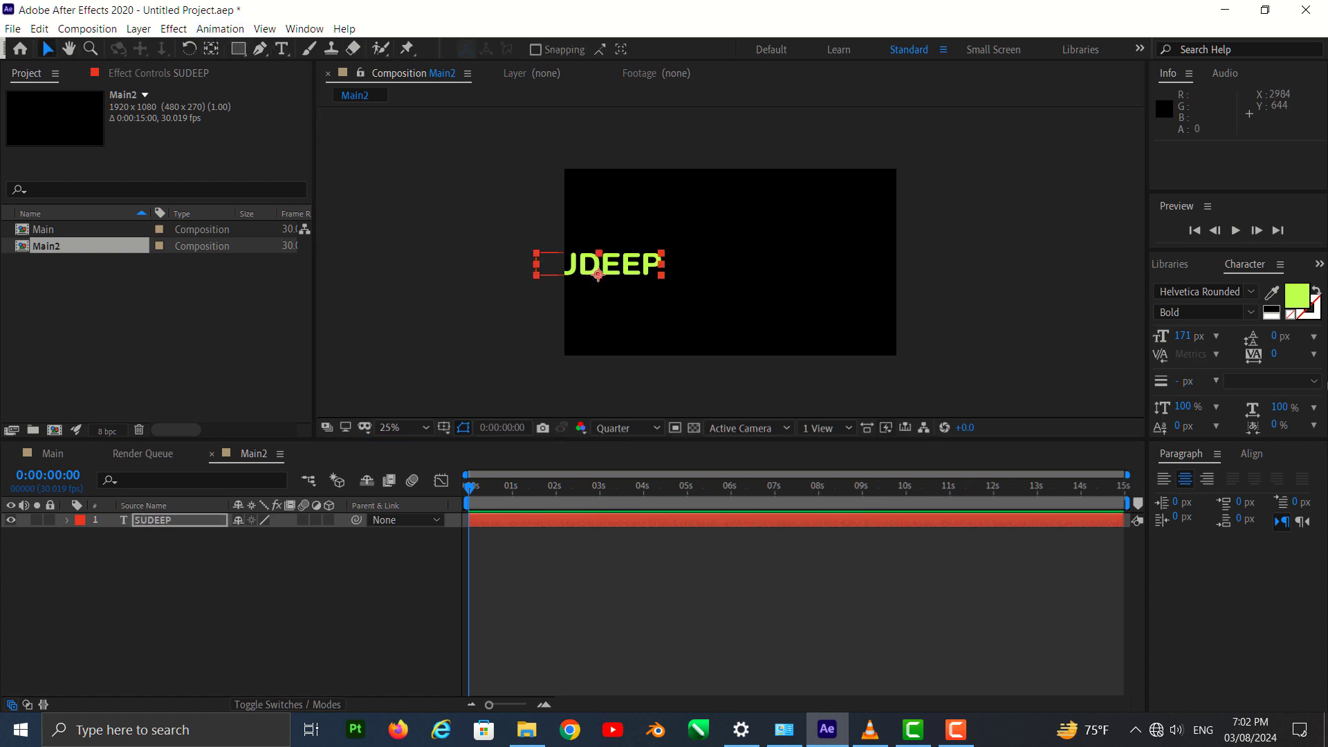
pyautogui.click(1256, 458)
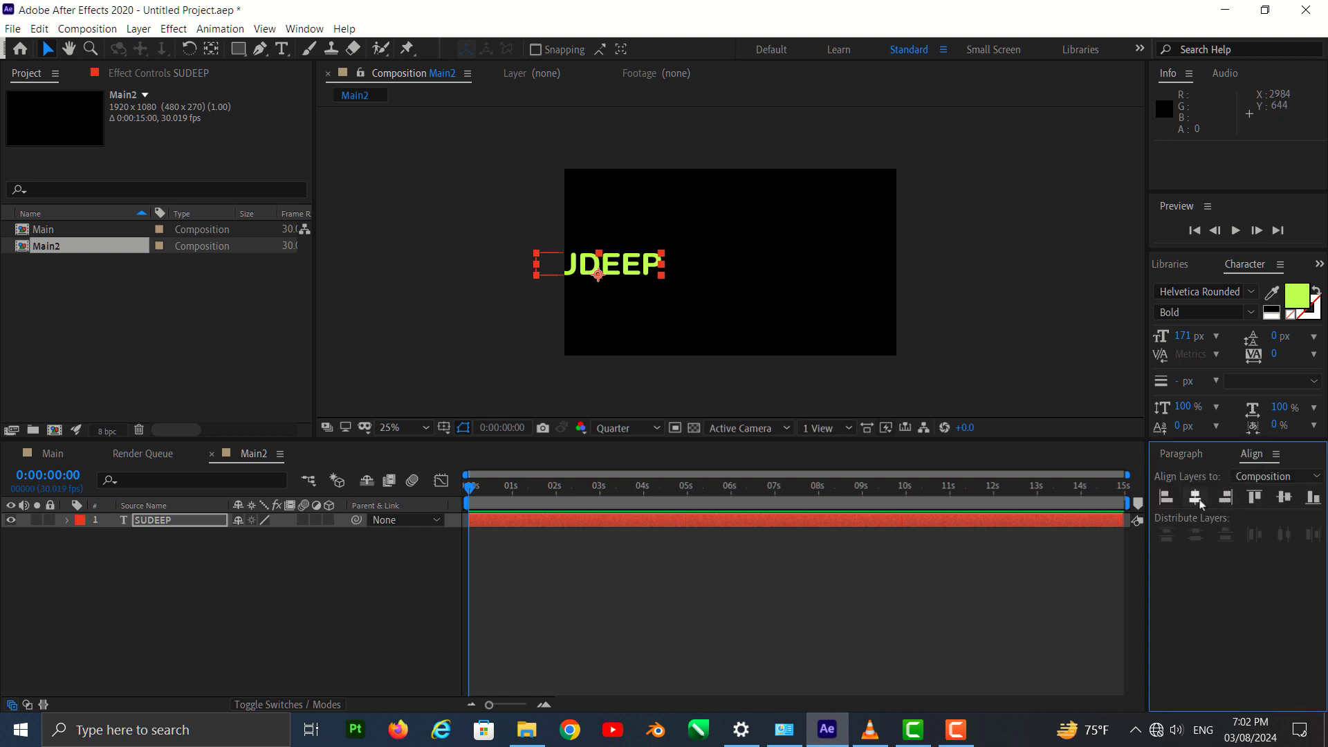
pyautogui.click(1196, 497)
pyautogui.click(1282, 498)
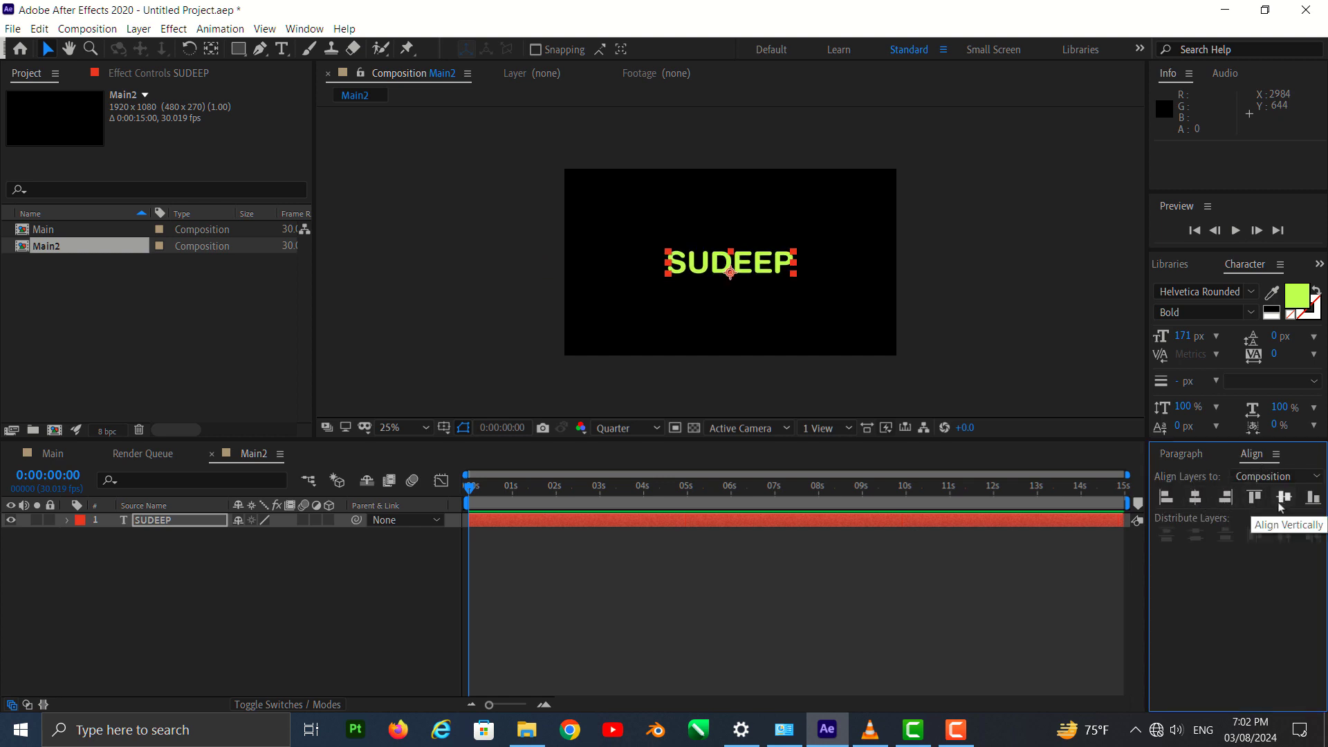
# Move the text layer's anchor point up to the centre of the letters with the Pan Behind tool
pyautogui.click(730, 271)
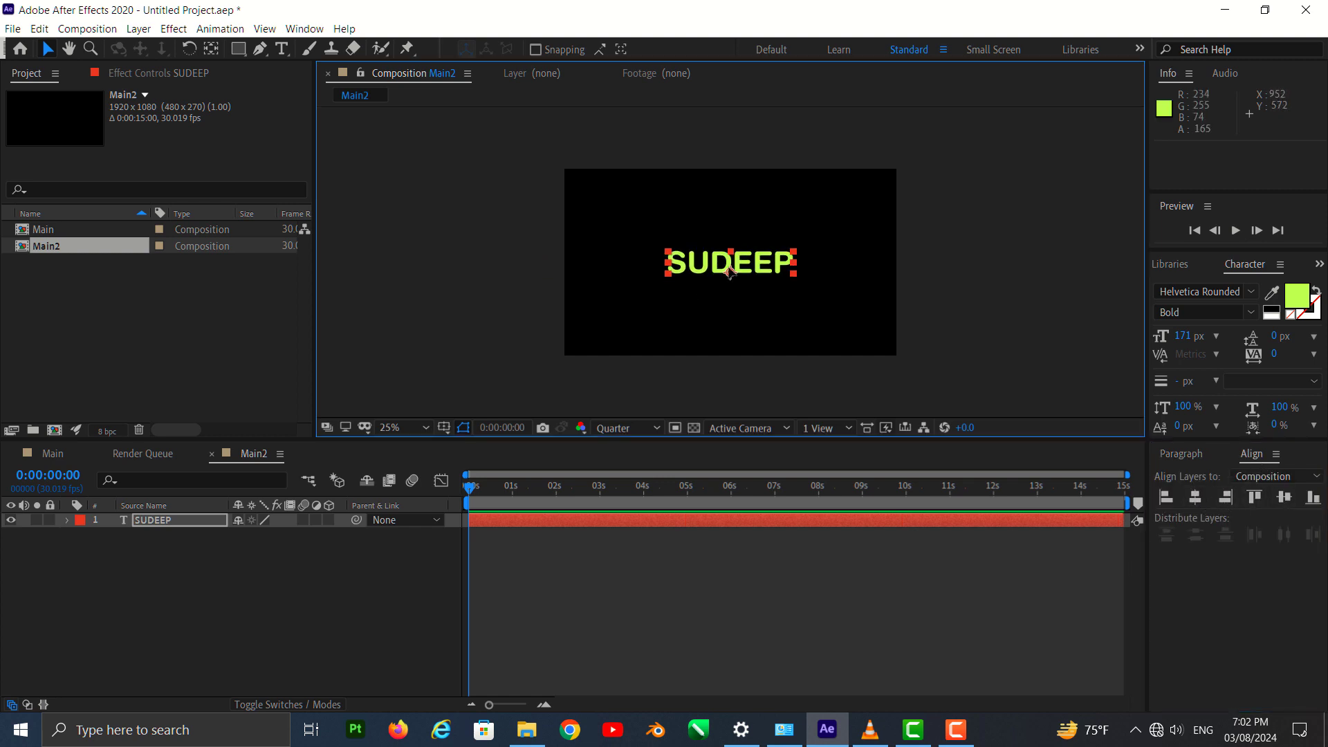
pyautogui.click(214, 50)
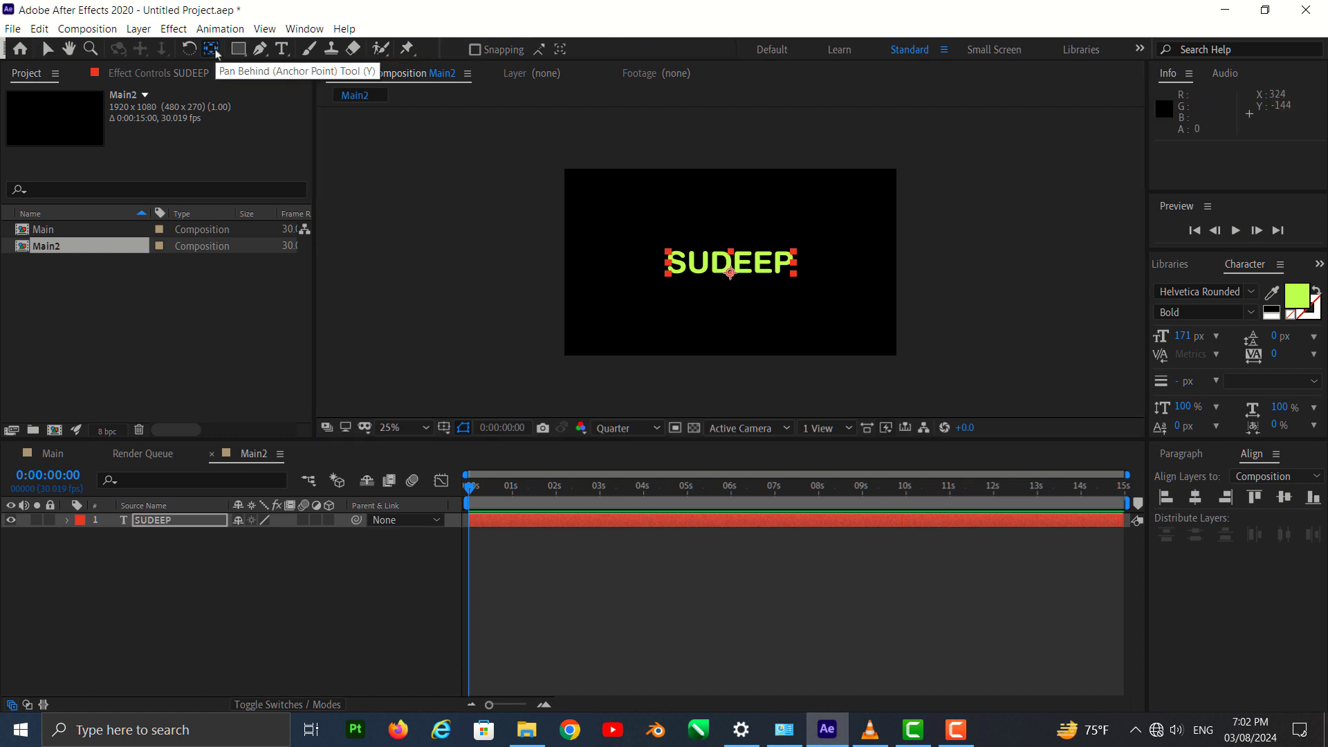
pyautogui.click(730, 271)
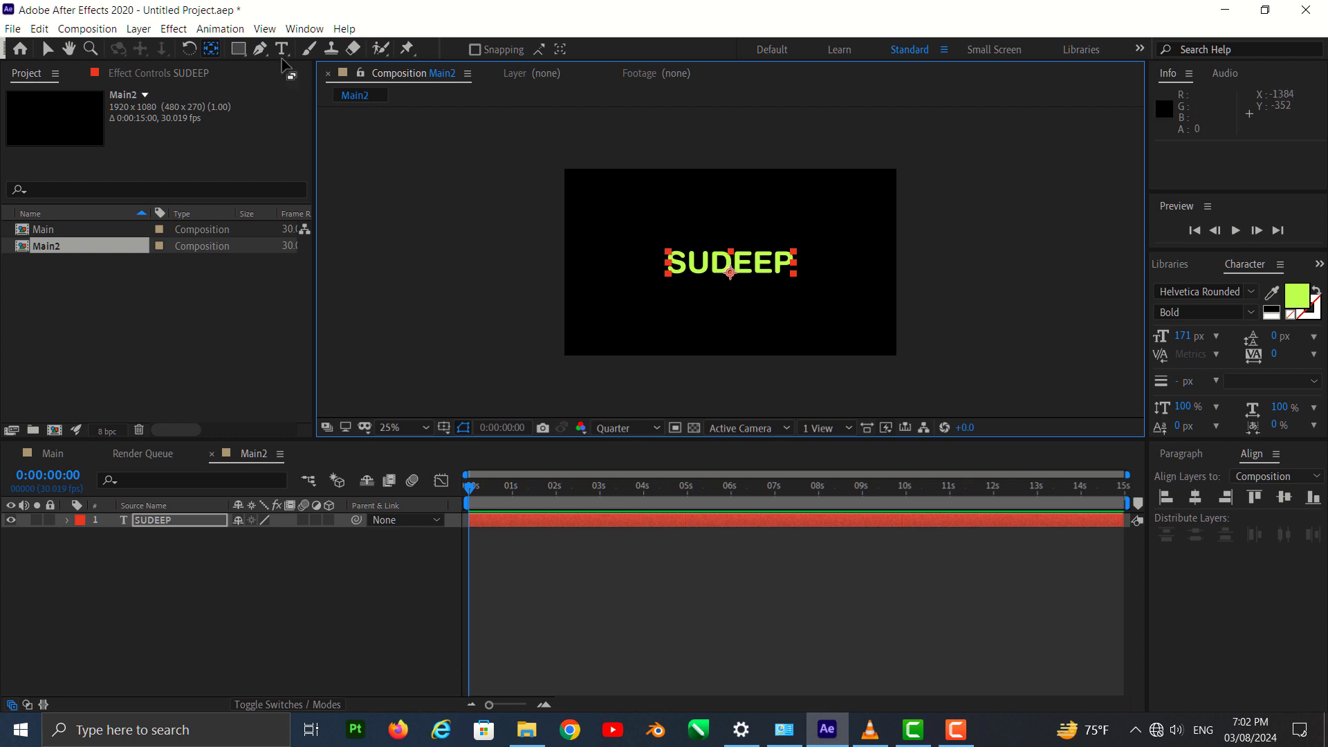
pyautogui.click(47, 50)
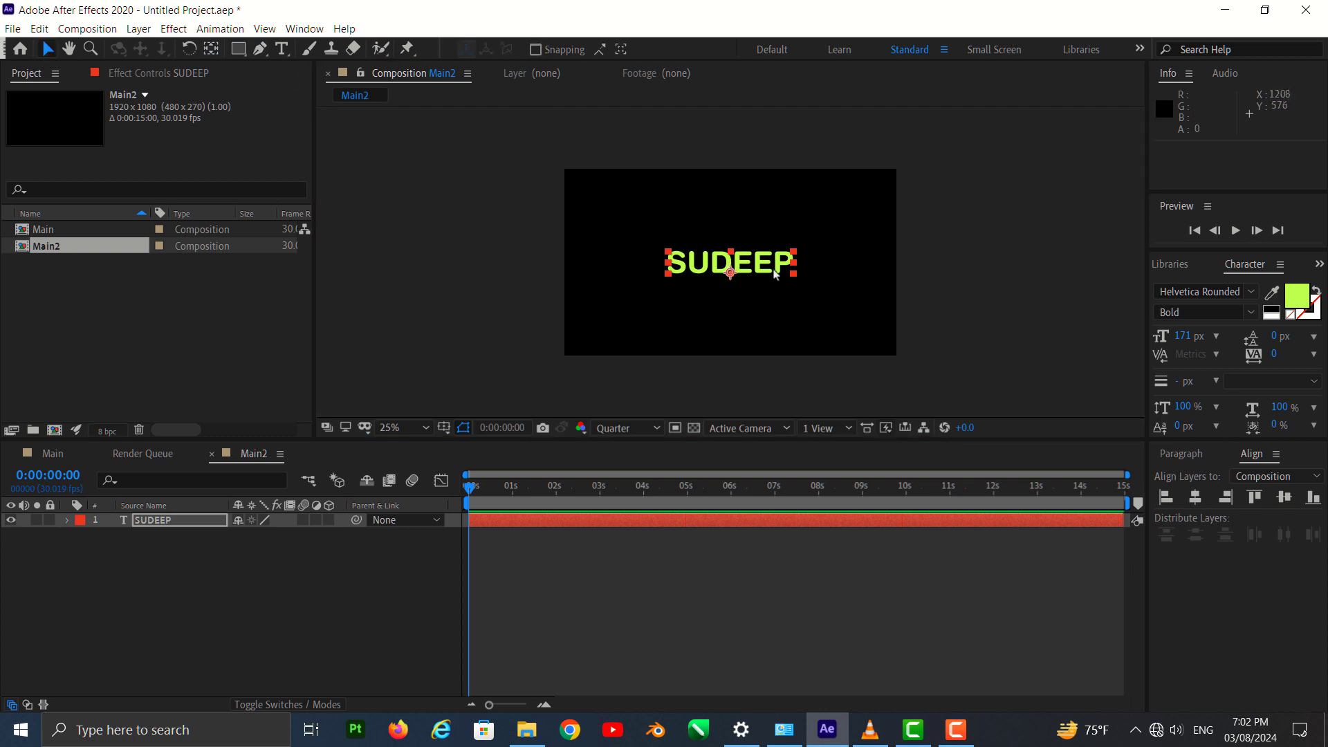
pyautogui.click(211, 50)
pyautogui.moveTo(731, 272); pyautogui.dragTo(728, 260)
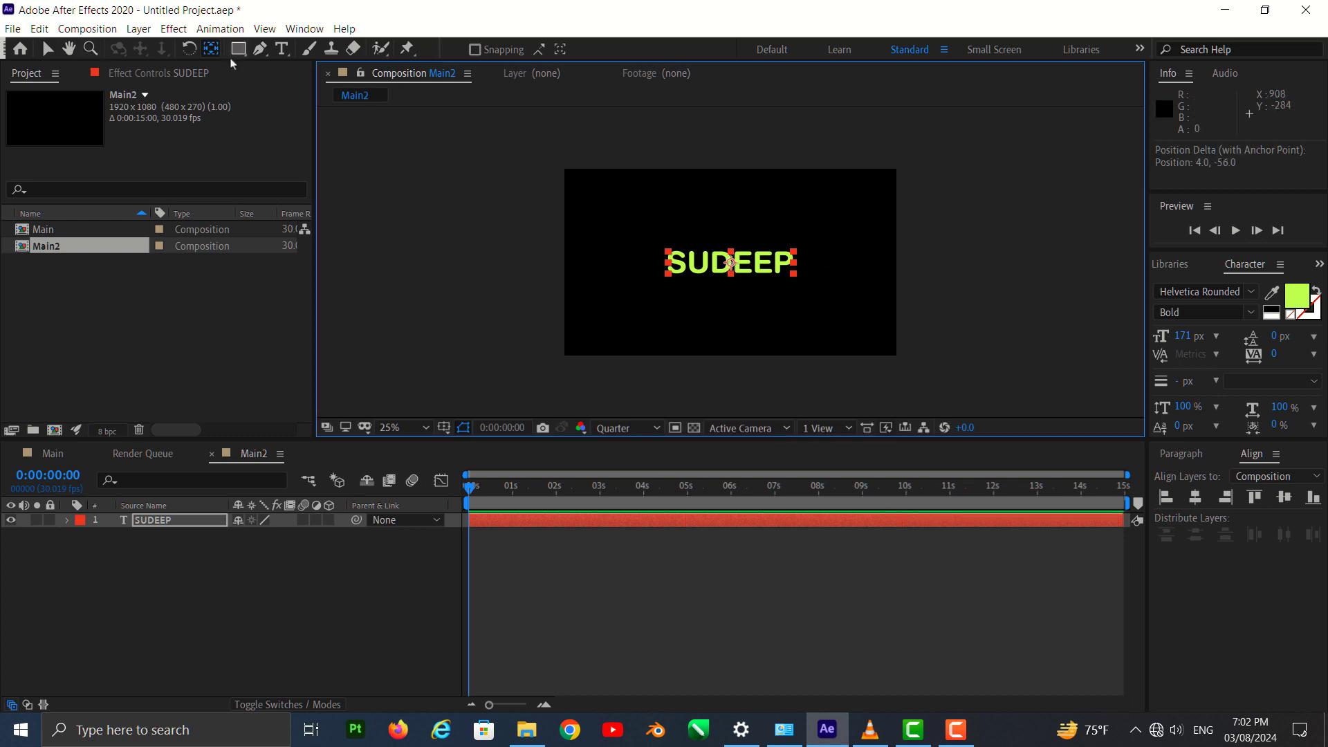
pyautogui.click(210, 55)
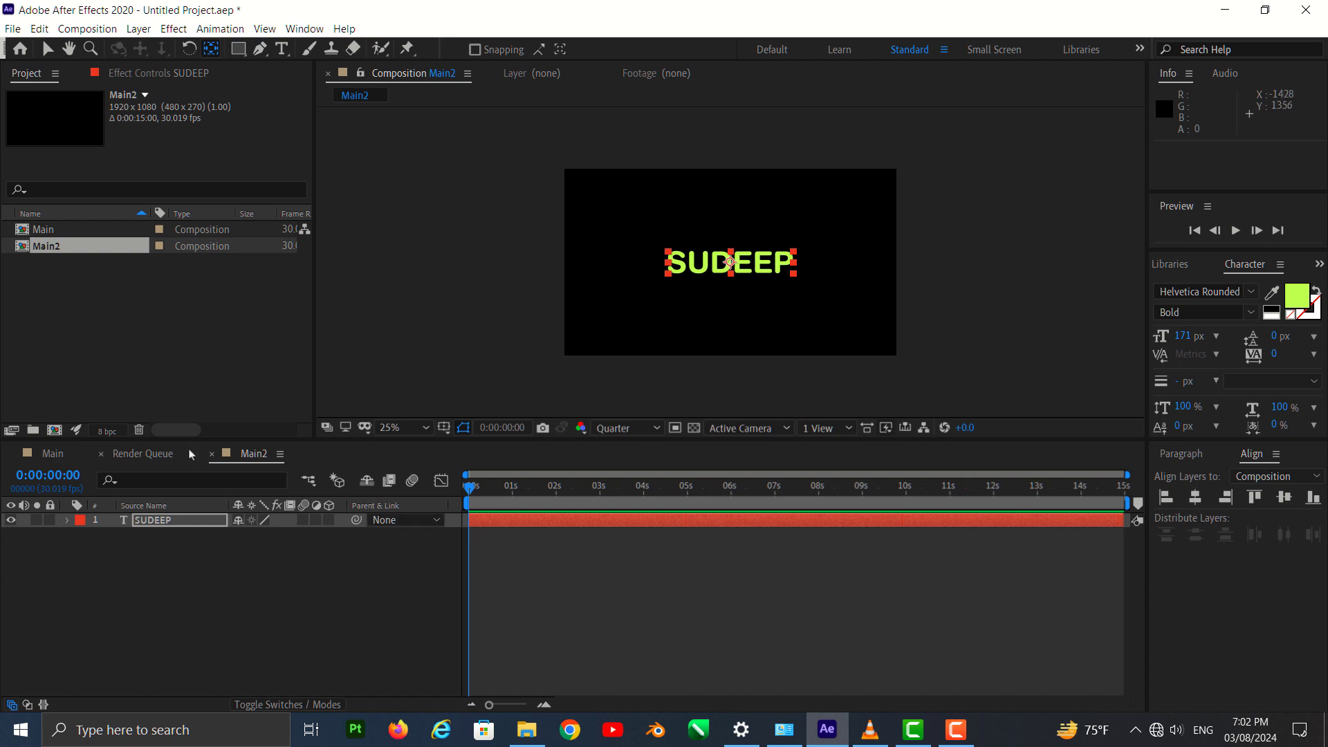
# Open the Main composition and nest Main2 in it as a layer starting at 0:00:00:00
pyautogui.doubleClick(36, 235)
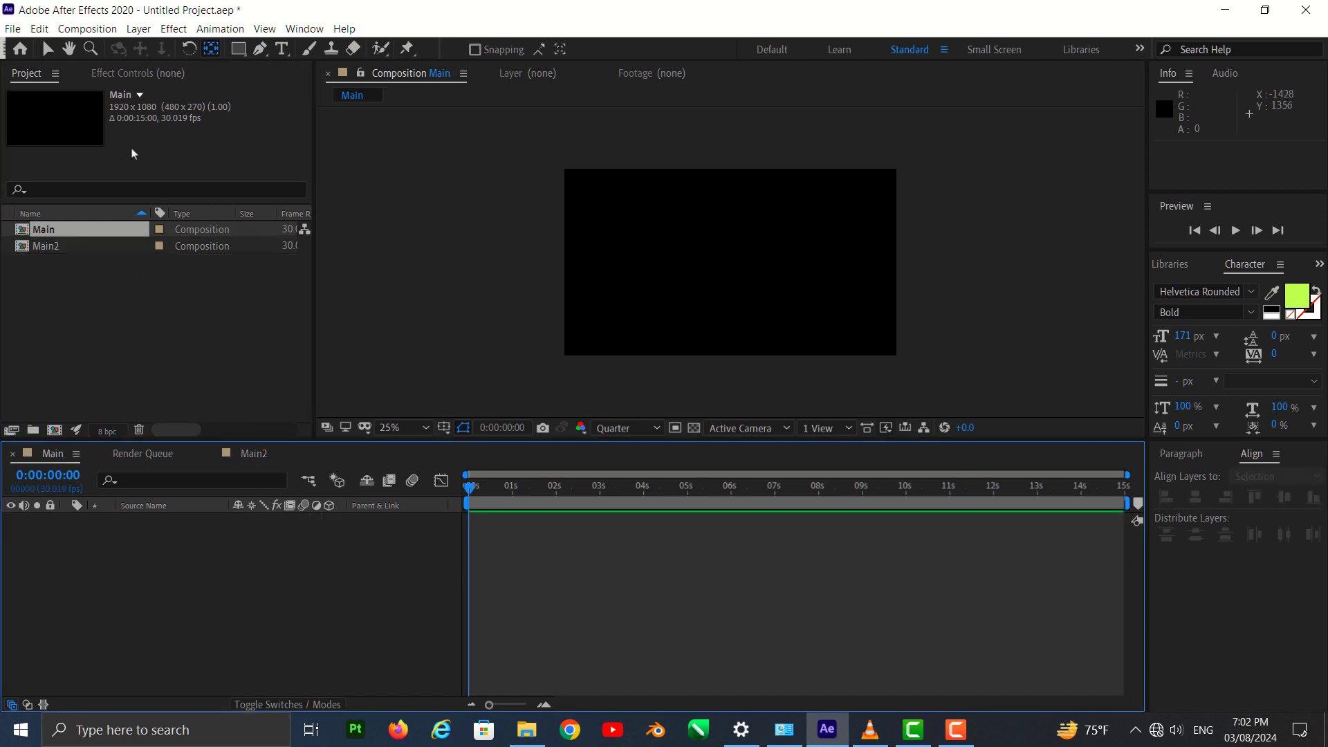
pyautogui.moveTo(61, 249); pyautogui.dragTo(148, 520)
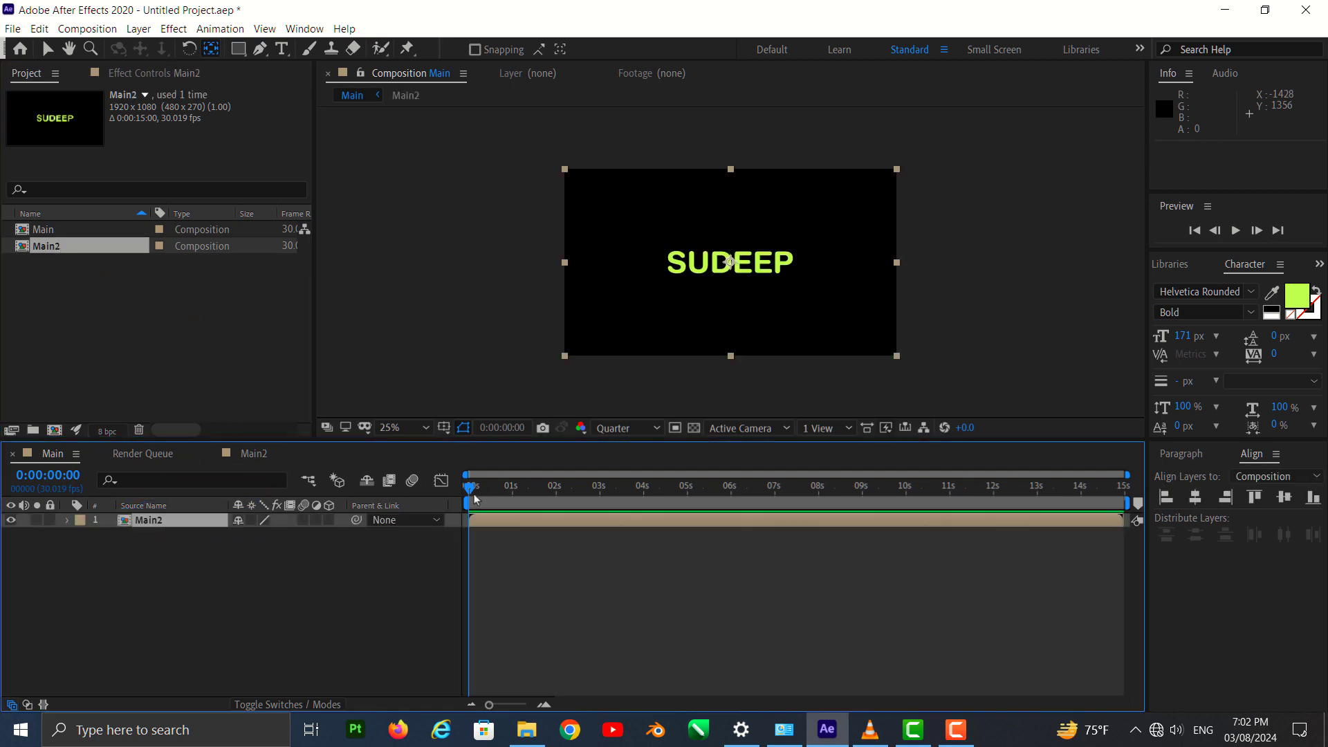
pyautogui.moveTo(468, 493)
pyautogui.mouseDown()
pyautogui.moveTo(504, 499)
pyautogui.moveTo(463, 504)
pyautogui.mouseUp()
pyautogui.press('F9')
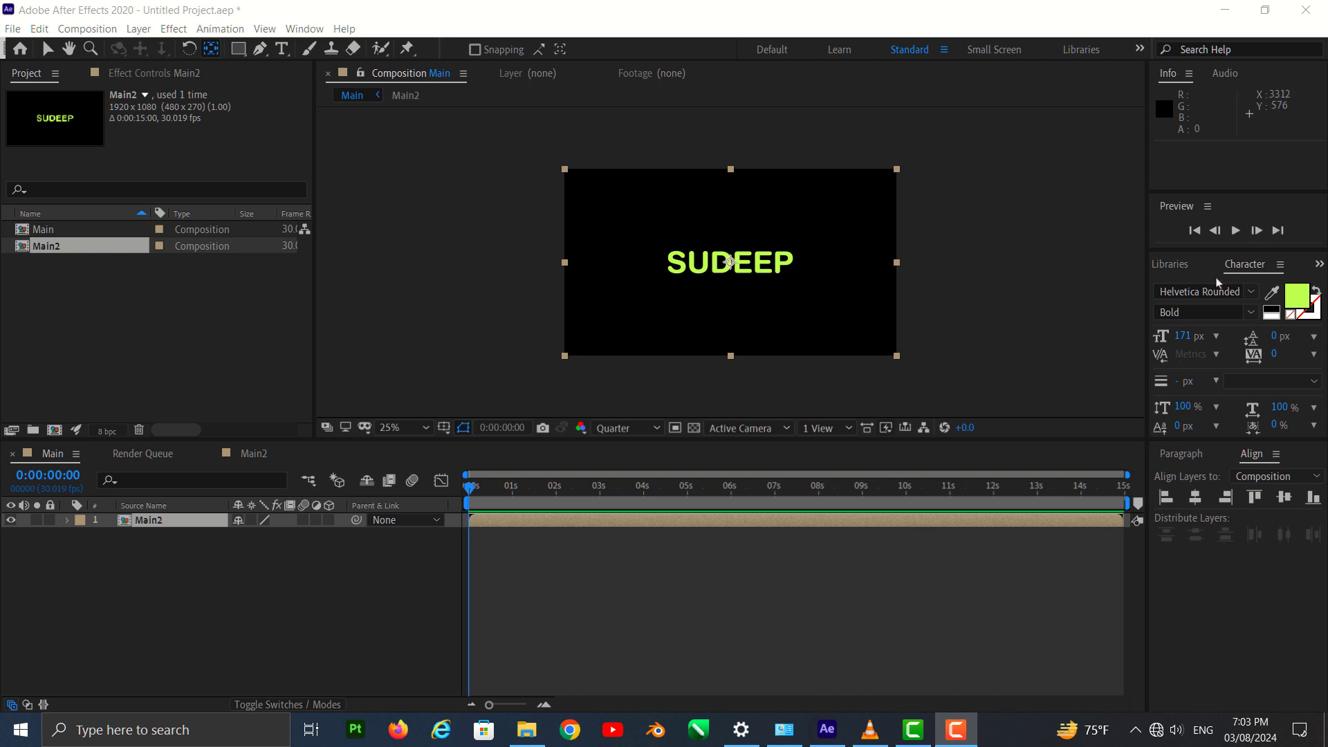
pyautogui.scroll(2, 1193, 264)
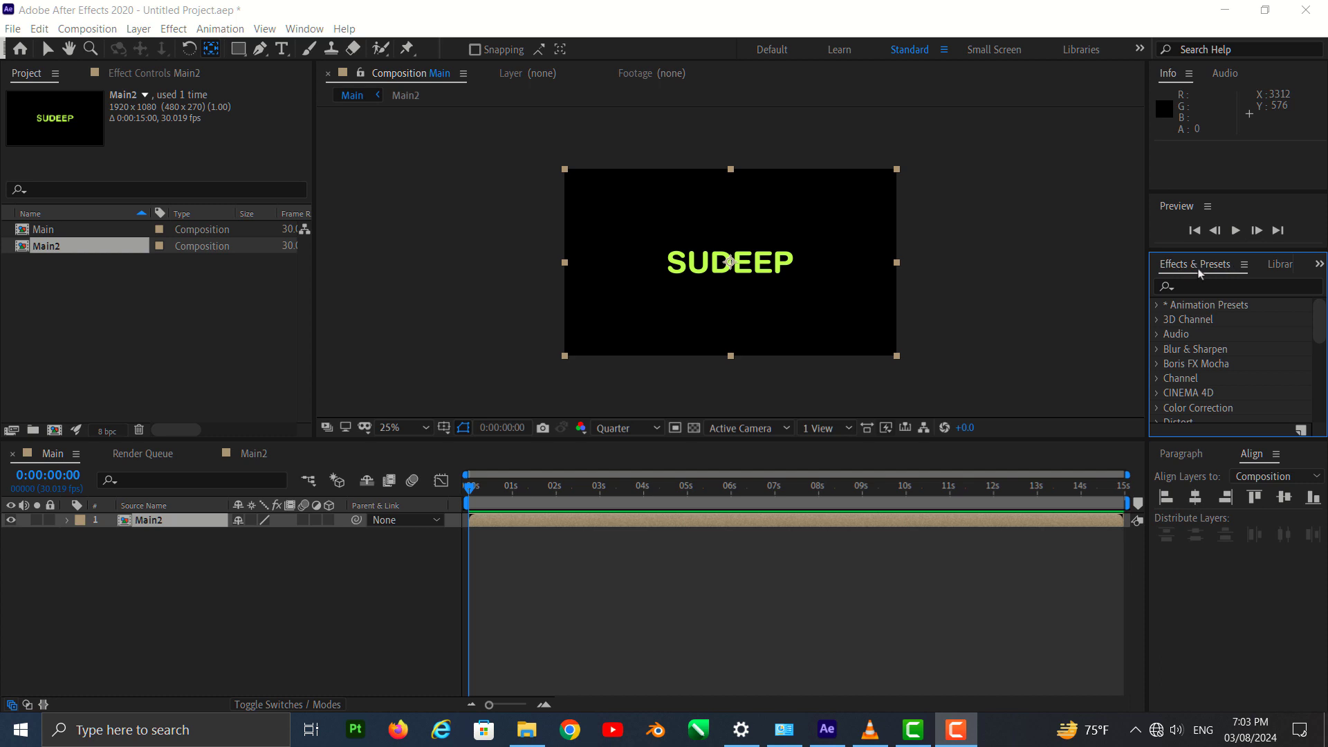
pyautogui.click(304, 32)
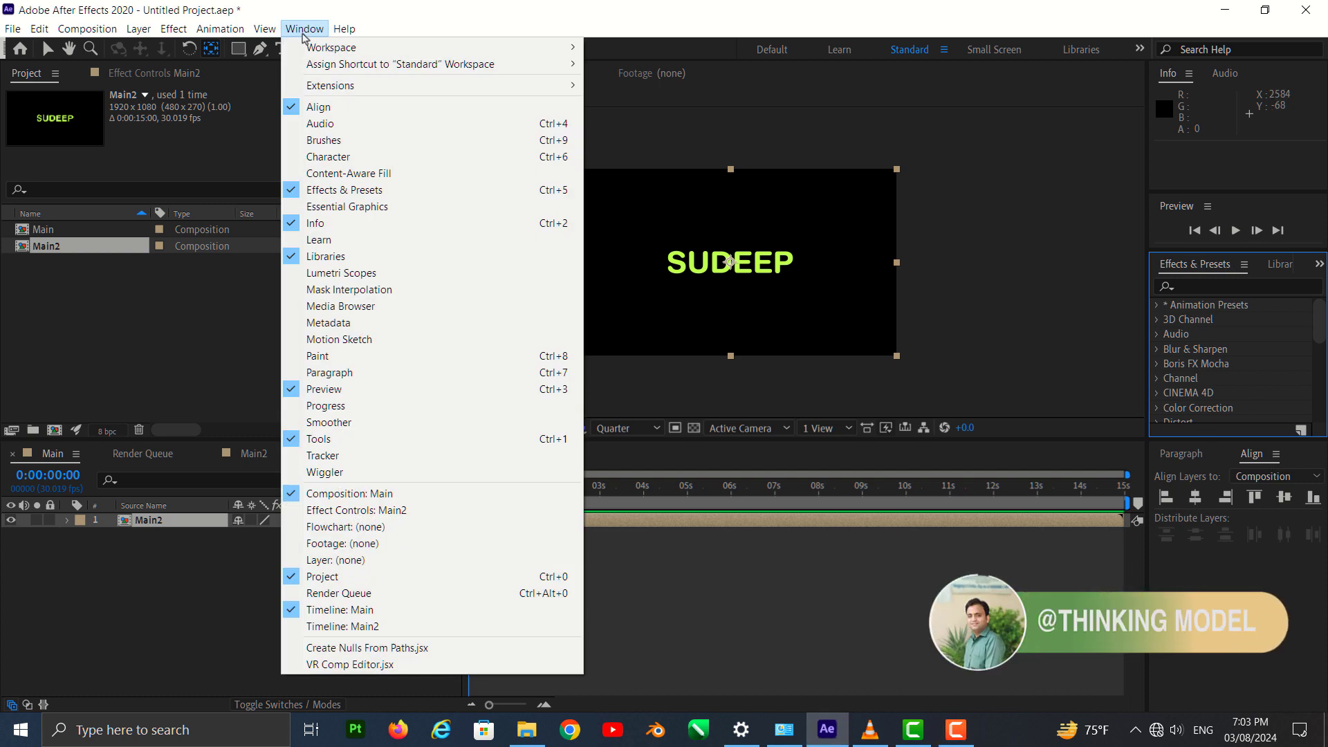
pyautogui.click(315, 140)
pyautogui.click(307, 31)
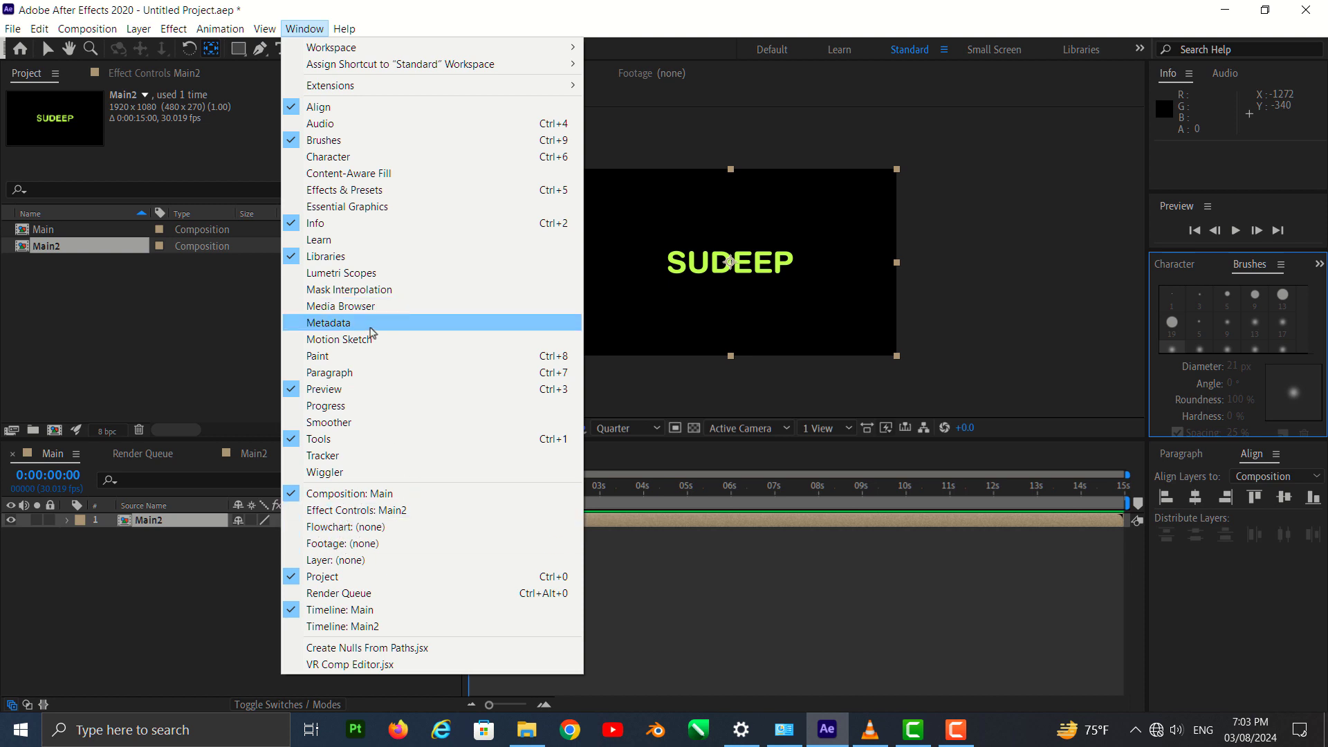
pyautogui.click(328, 323)
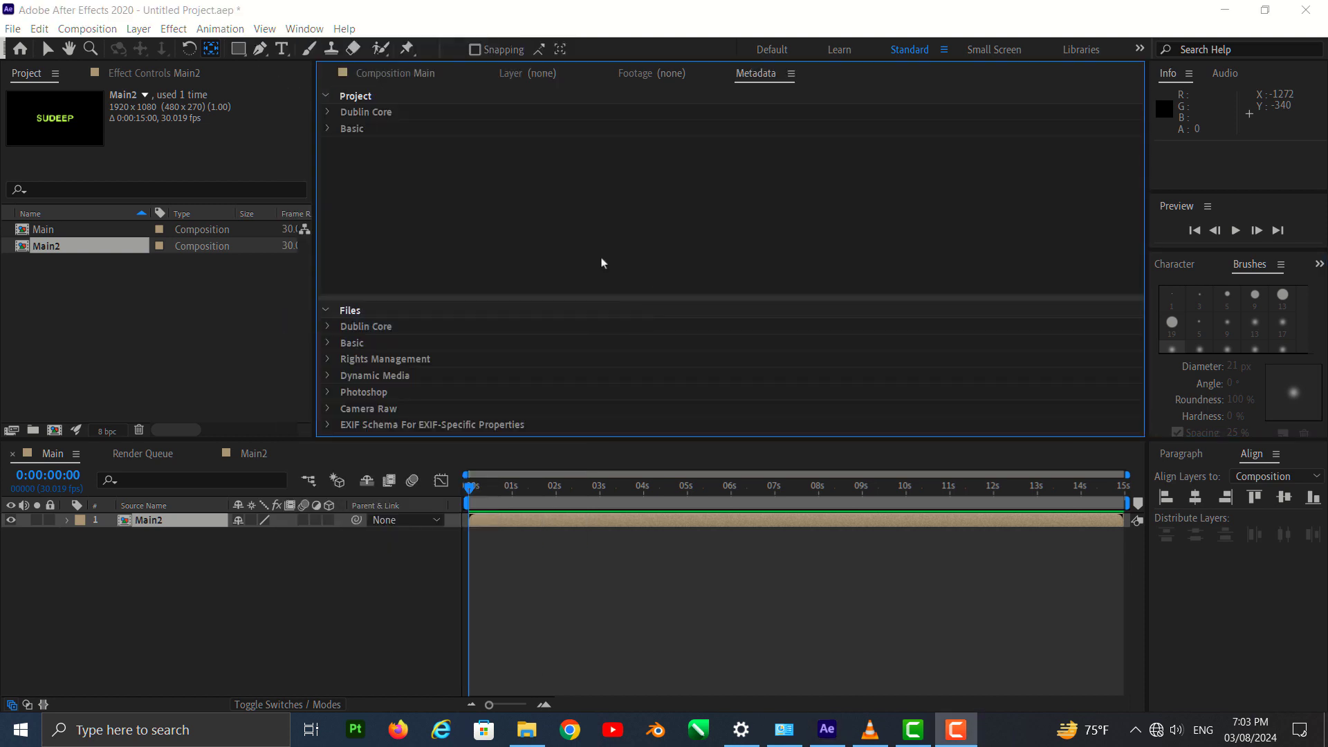
pyautogui.click(631, 73)
pyautogui.click(539, 73)
pyautogui.click(415, 73)
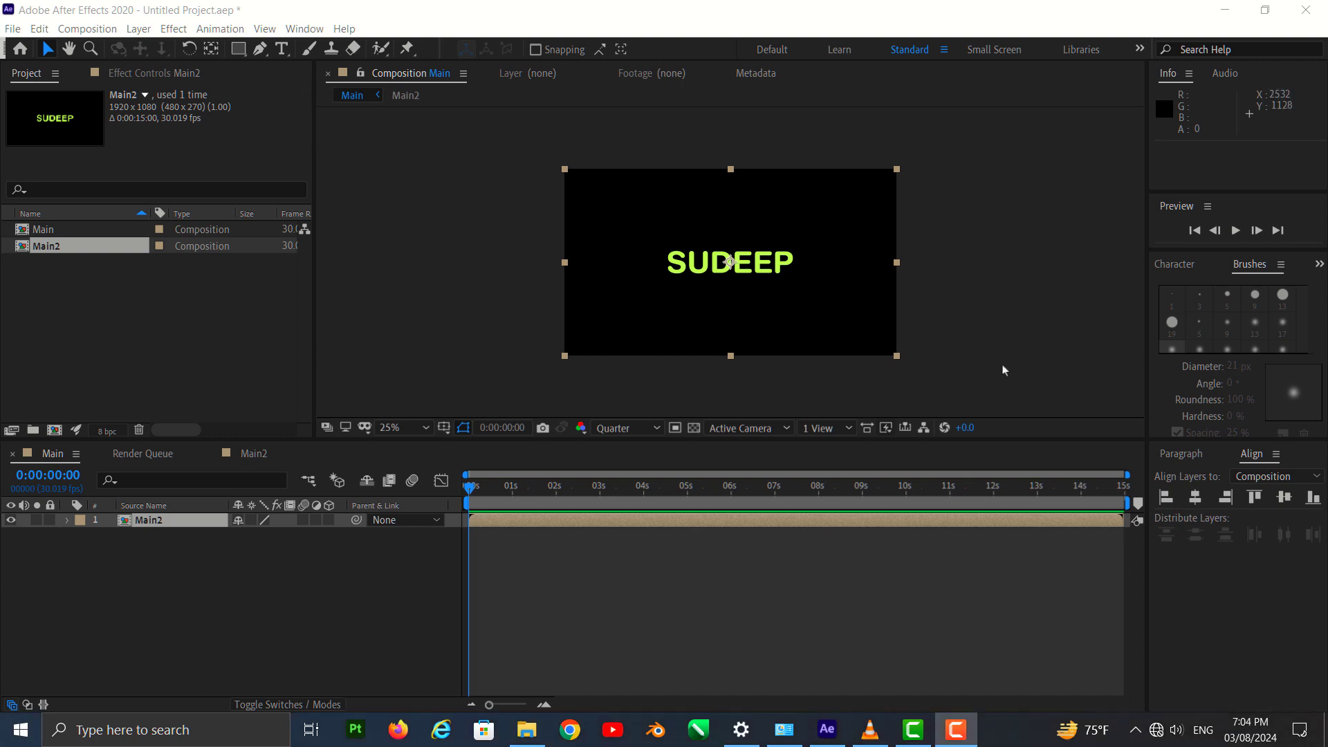
# Search the effects for "shatter" and apply the Shatter effect to the Main2 layer
pyautogui.click(1185, 273)
pyautogui.hotkey('ctrl', '5')
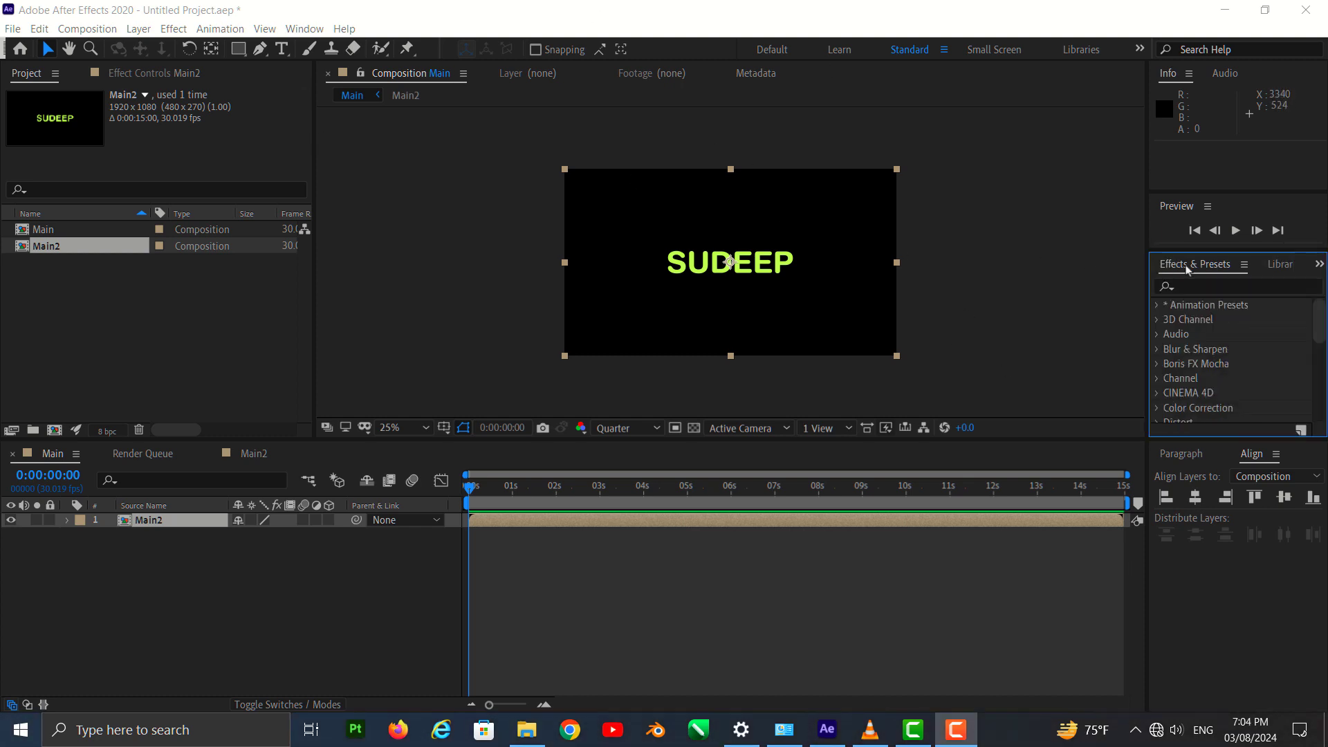
pyautogui.click(1193, 284)
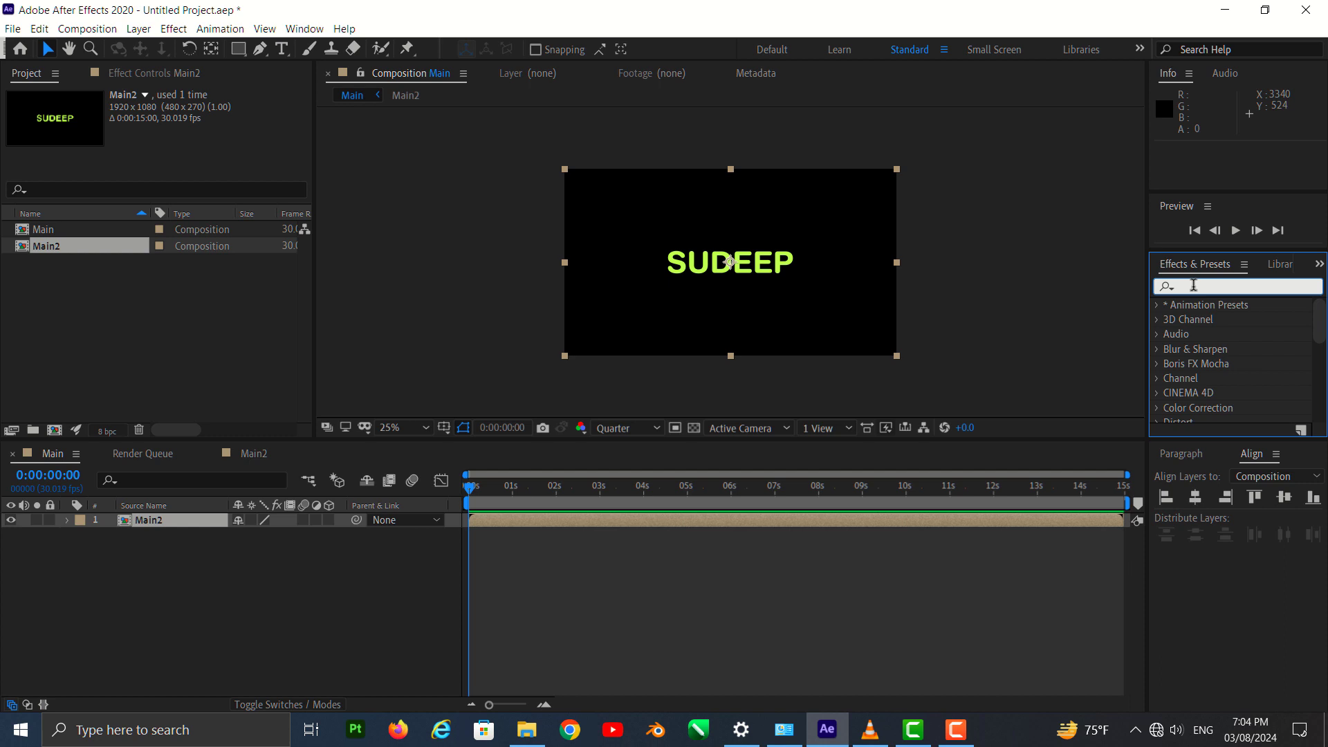
pyautogui.write('shatter')
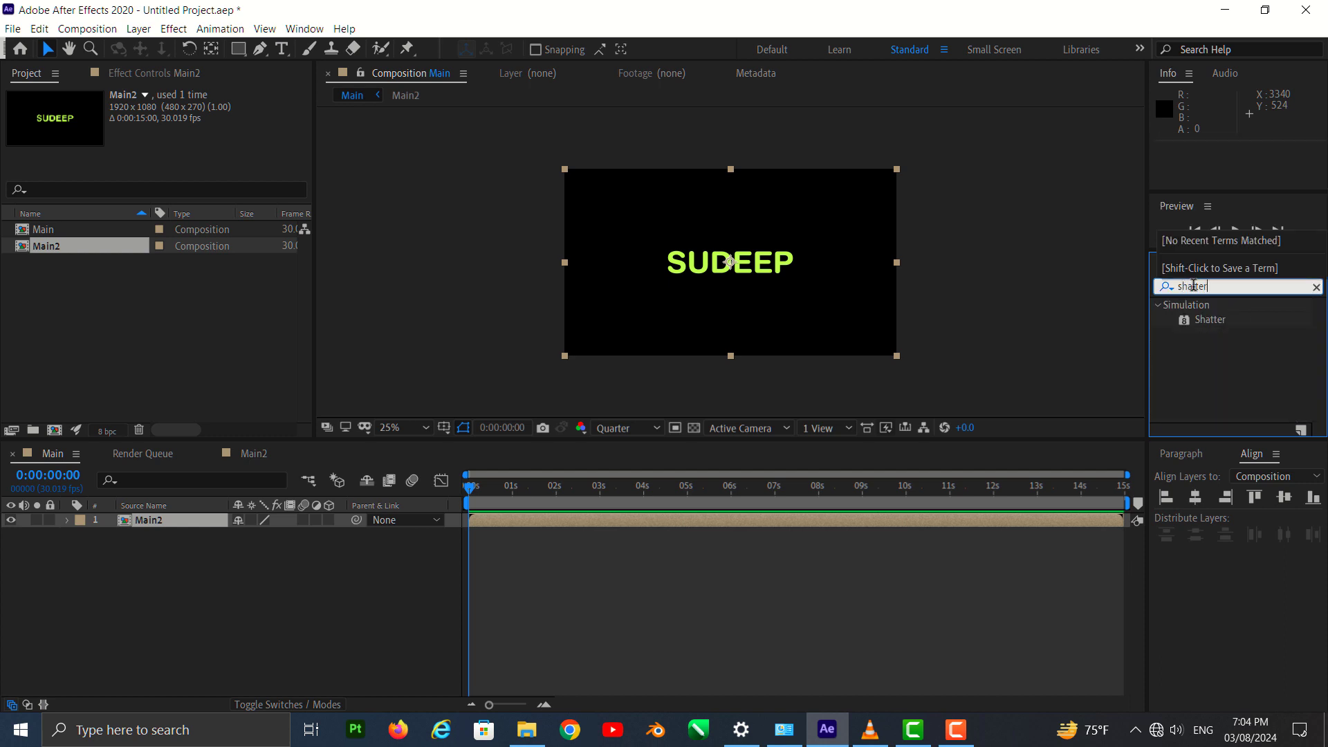
pyautogui.moveTo(1220, 326); pyautogui.dragTo(172, 529)
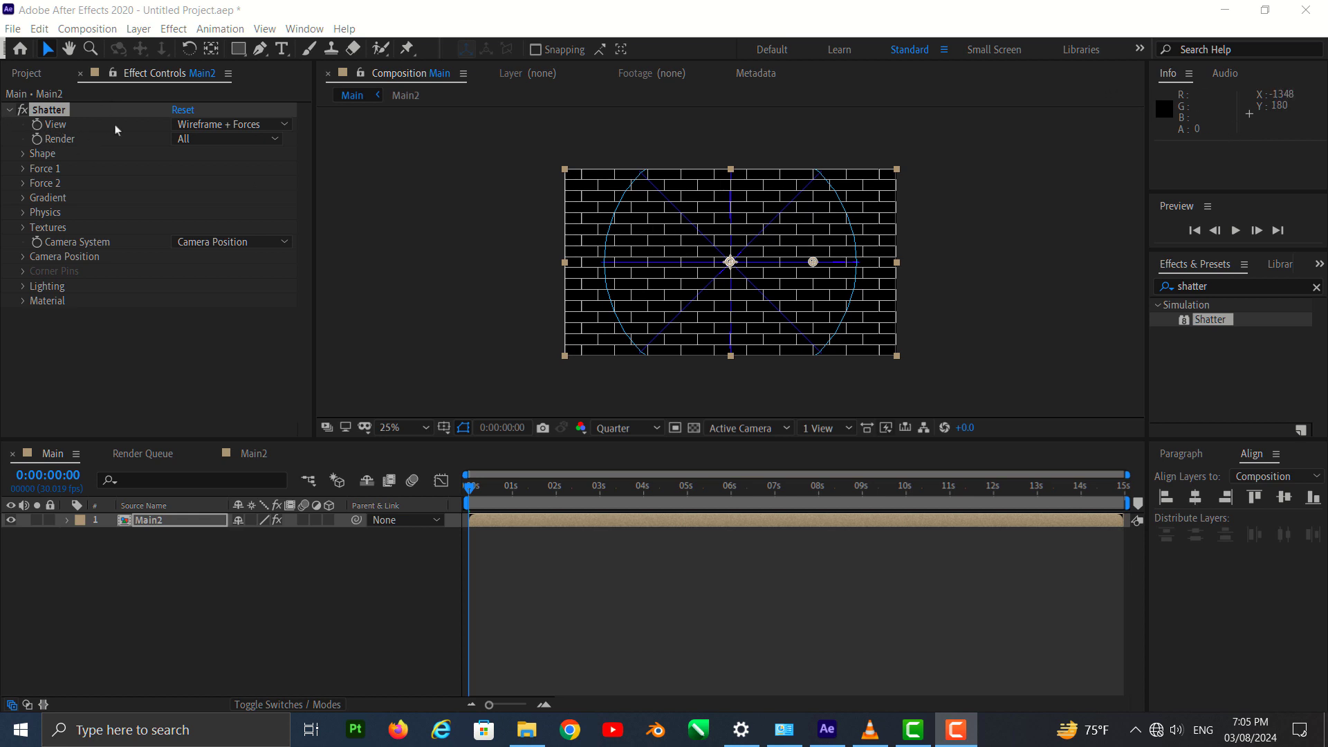
# Set the Shatter effect's View to Rendered and scrub the opening of the animation, ending at 0:00:00:00
pyautogui.click(211, 128)
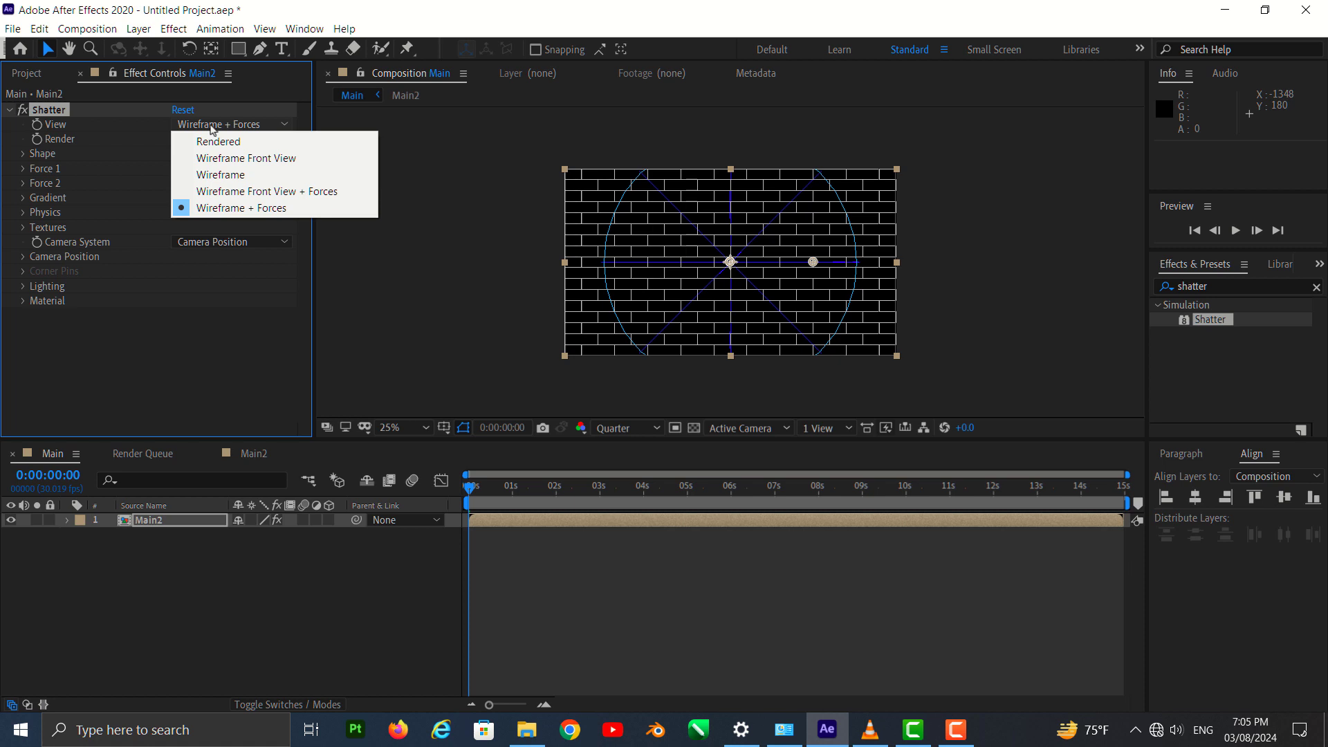
pyautogui.click(218, 142)
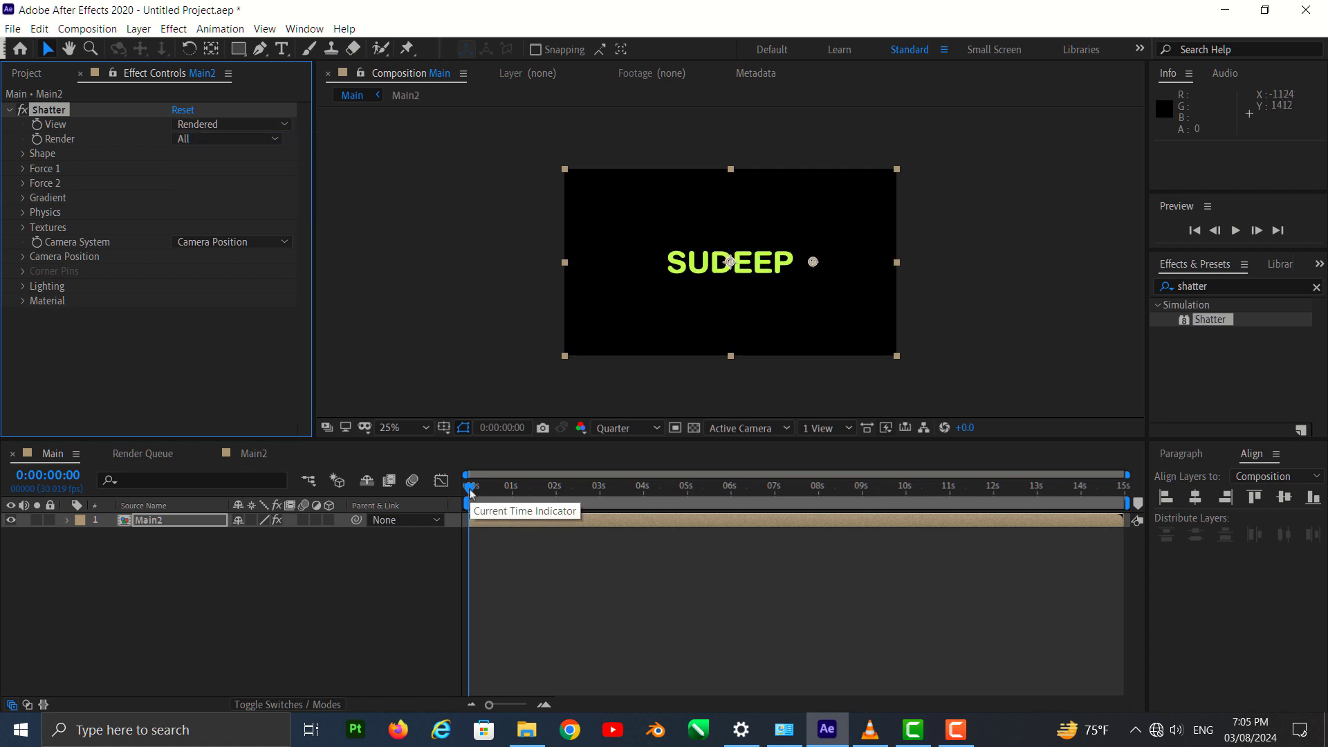
pyautogui.moveTo(470, 490)
pyautogui.mouseDown()
pyautogui.moveTo(508, 498)
pyautogui.moveTo(489, 507)
pyautogui.moveTo(528, 507)
pyautogui.moveTo(454, 503)
pyautogui.moveTo(482, 493)
pyautogui.moveTo(448, 501)
pyautogui.mouseUp()
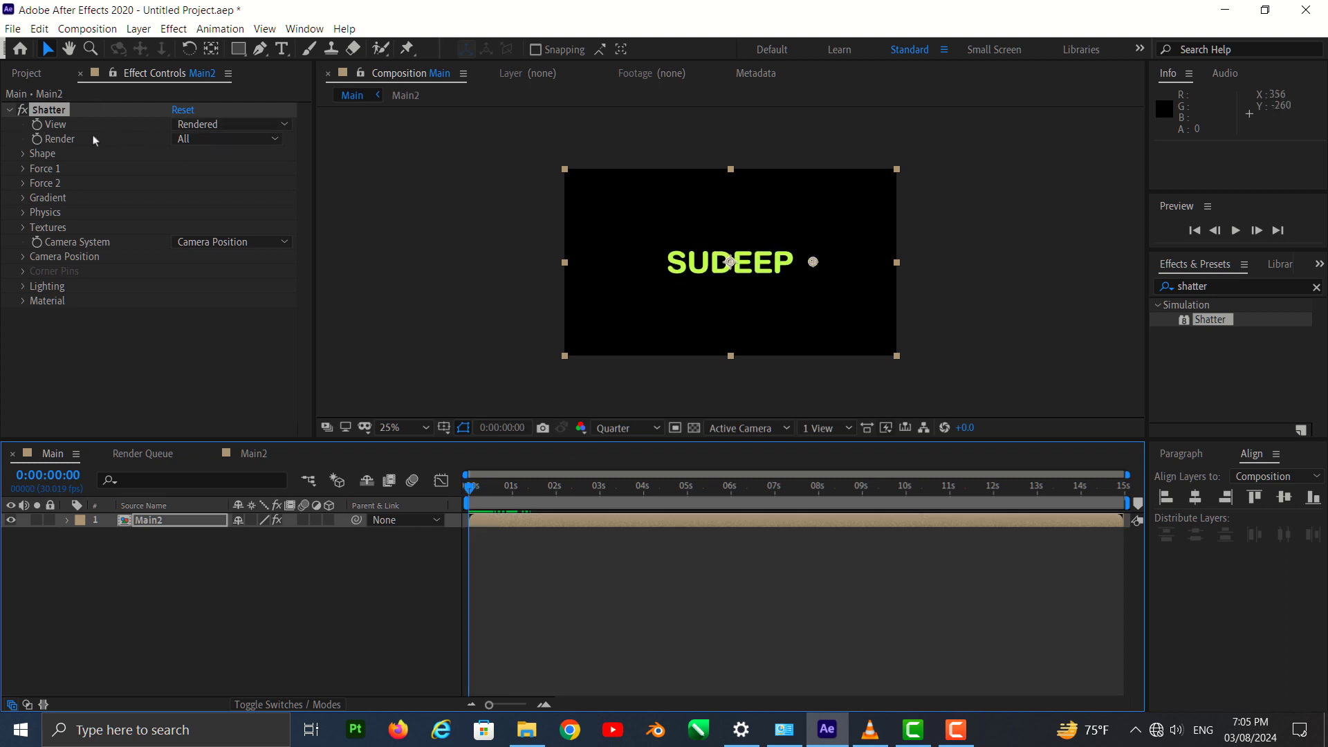
# Set the Shatter effect's shape Pattern to Eggs and scrub the opening of the animation
pyautogui.click(223, 142)
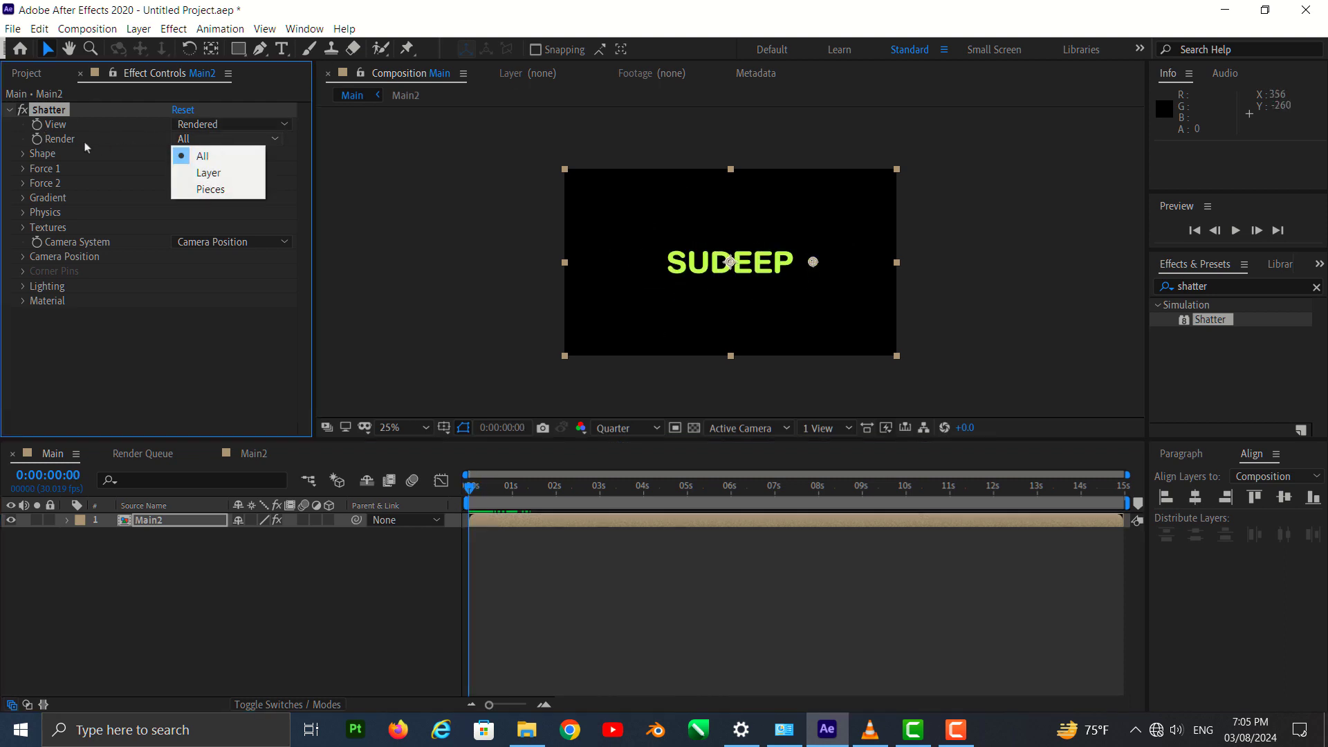
pyautogui.click(22, 157)
pyautogui.click(21, 158)
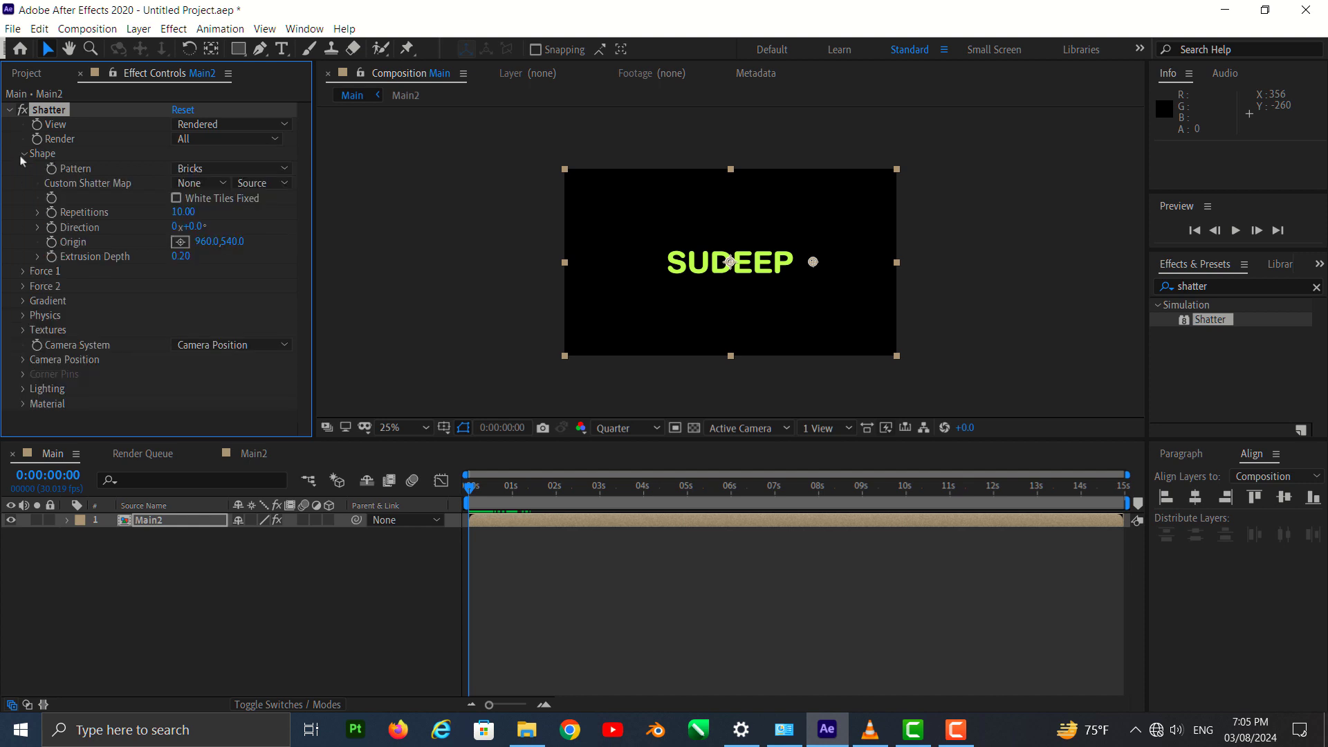
pyautogui.click(282, 169)
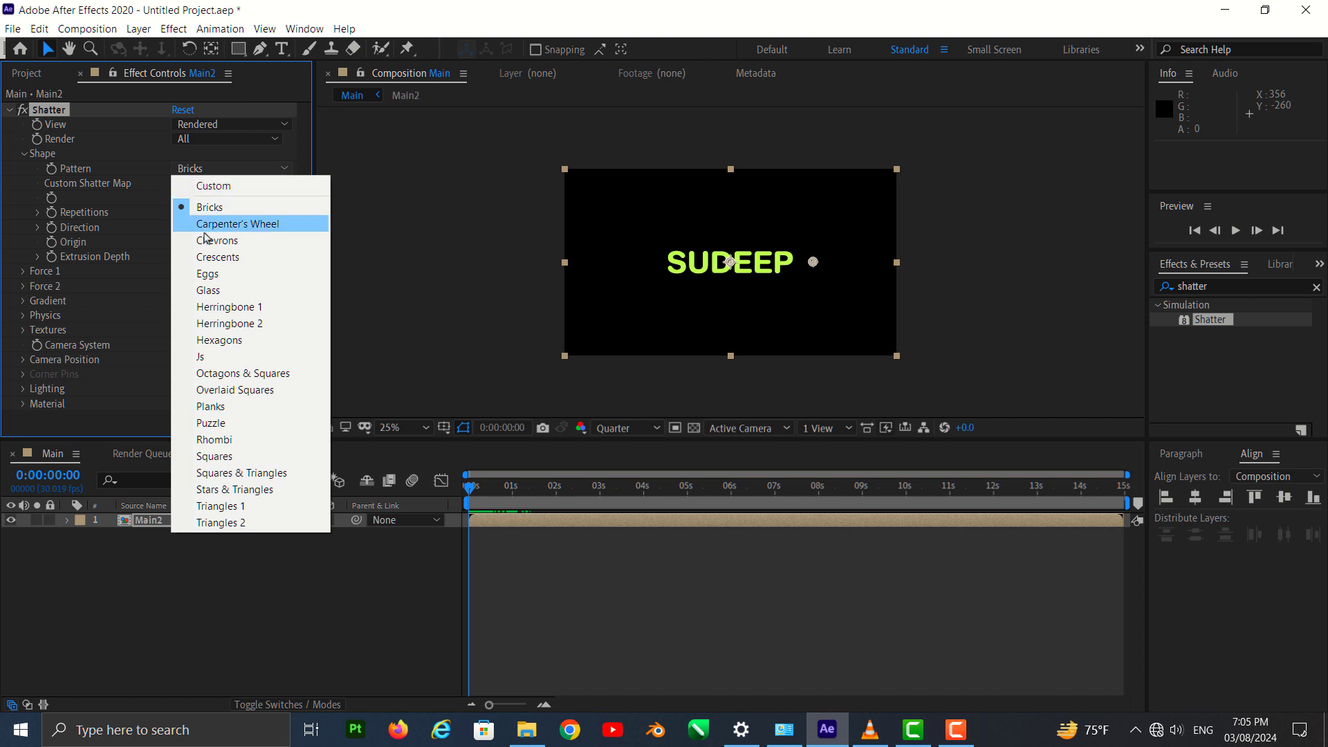
pyautogui.click(207, 274)
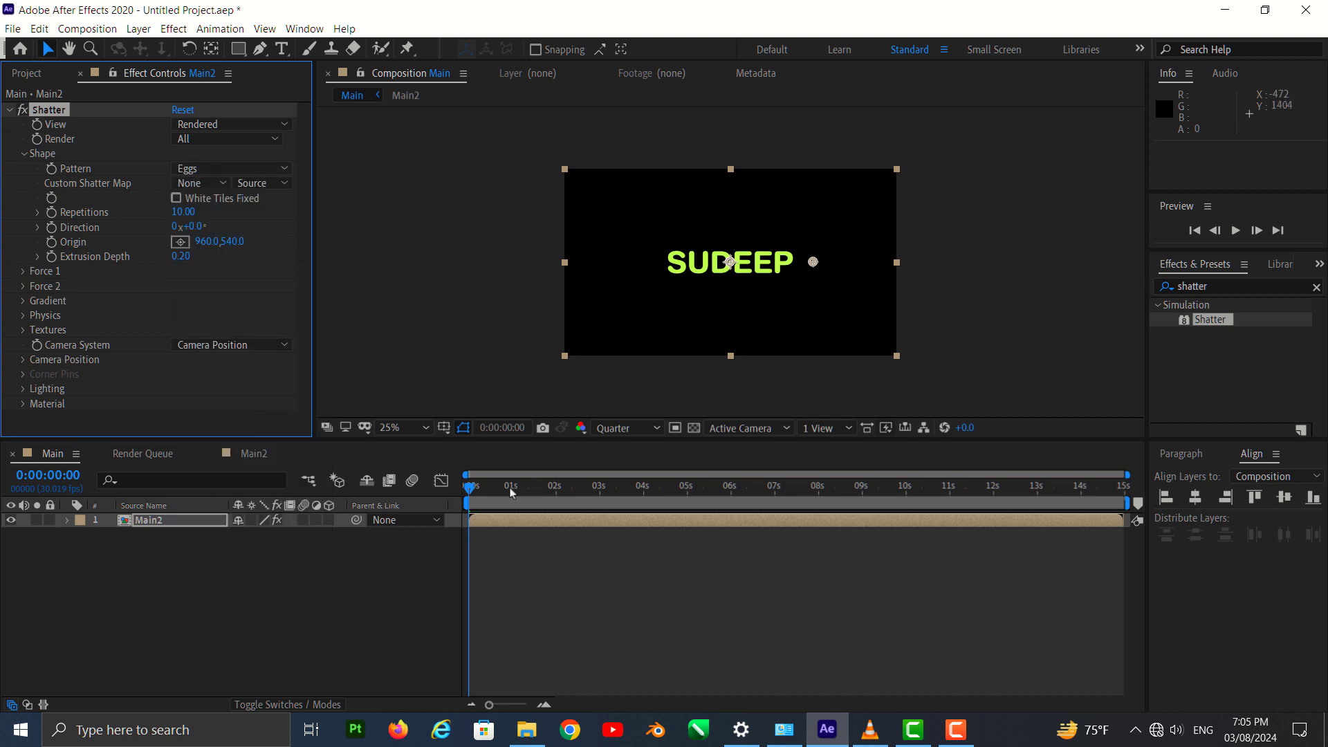
pyautogui.click(472, 493)
pyautogui.moveTo(486, 499)
pyautogui.mouseDown()
pyautogui.moveTo(501, 496)
pyautogui.moveTo(467, 491)
pyautogui.mouseUp()
# Switch the shatter Pattern to Hexagons and scrub the first frames to check the pieces
pyautogui.click(201, 172)
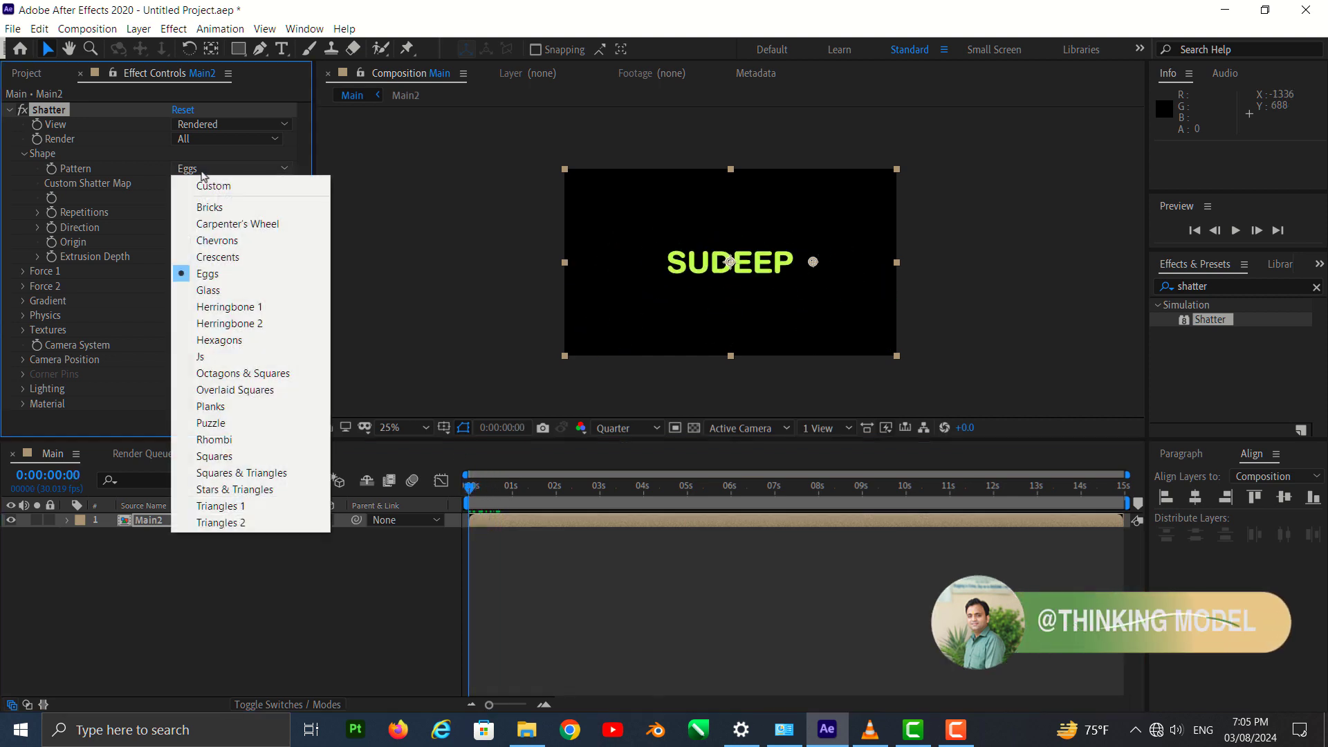
pyautogui.click(235, 346)
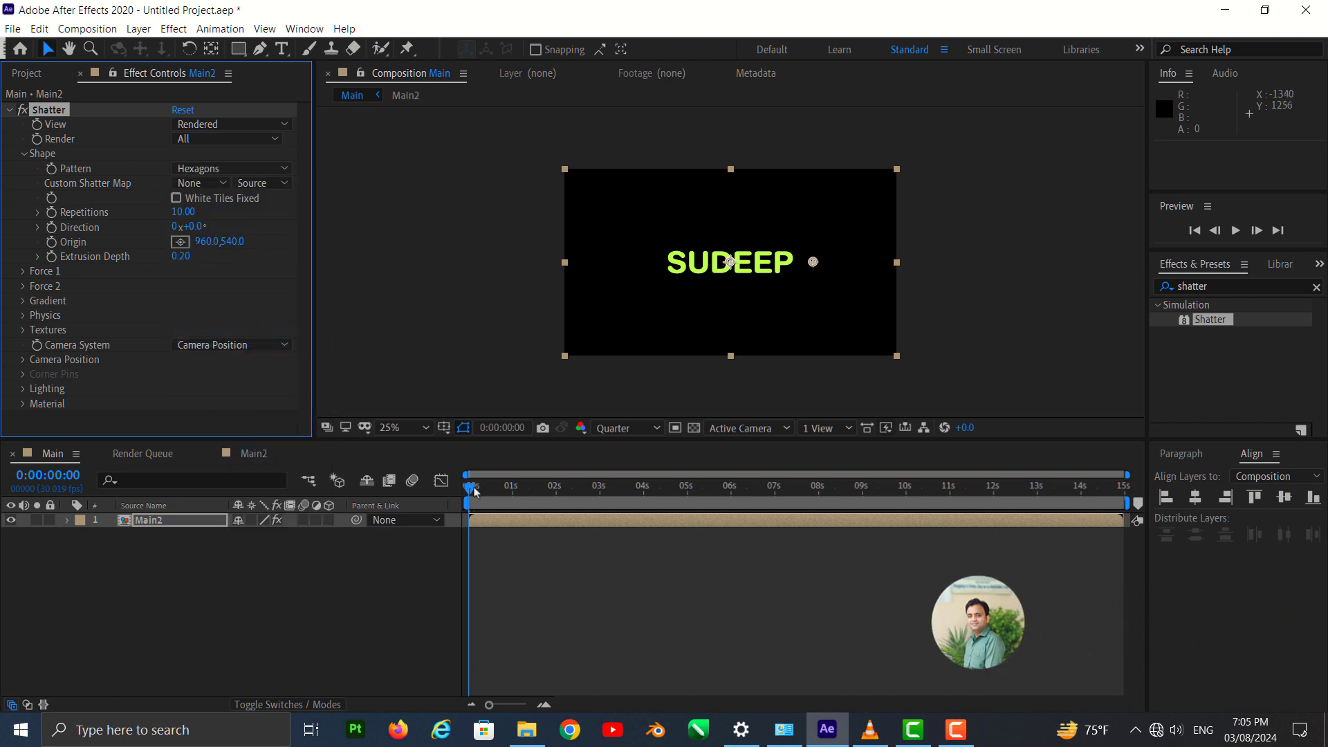
pyautogui.moveTo(477, 493)
pyautogui.mouseDown()
pyautogui.moveTo(496, 494)
pyautogui.moveTo(469, 494)
pyautogui.mouseUp()
# Try the Planks shatter Pattern and preview the animation from the beginning
pyautogui.click(235, 170)
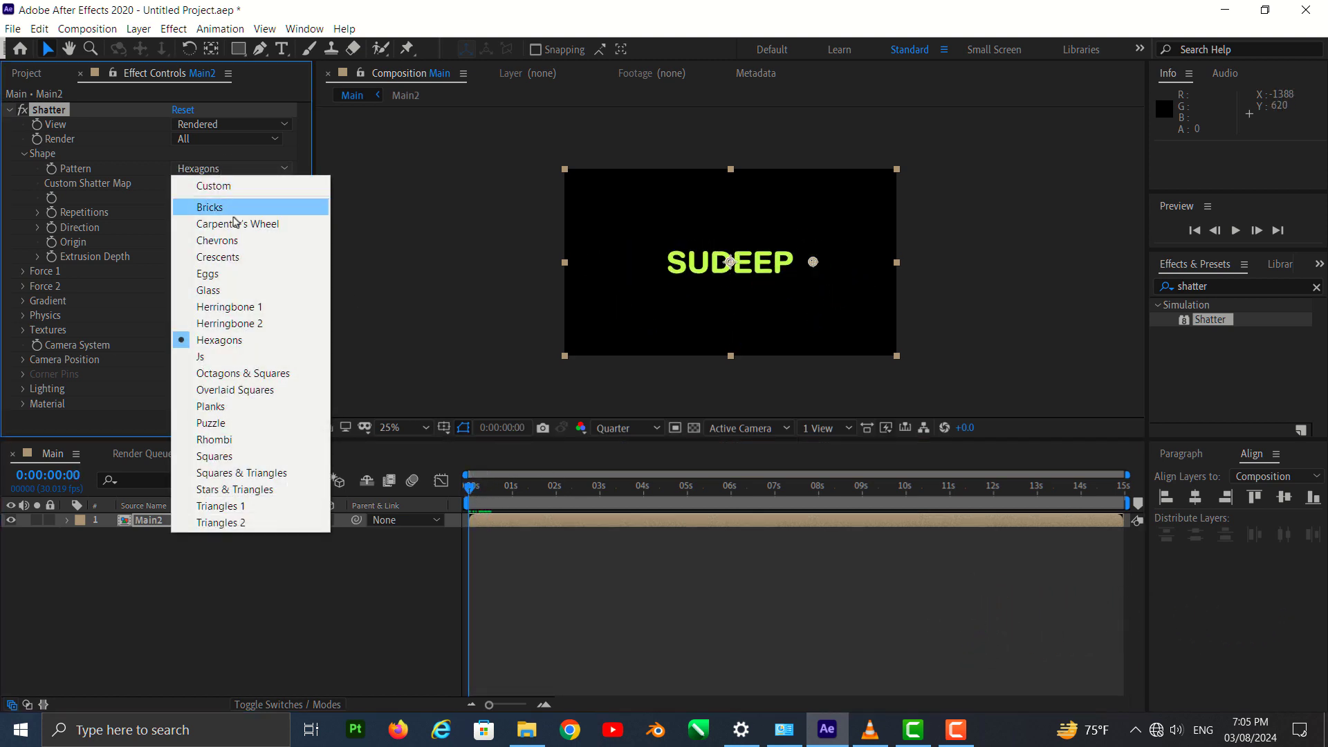
pyautogui.click(237, 406)
pyautogui.click(469, 489)
pyautogui.press('space')
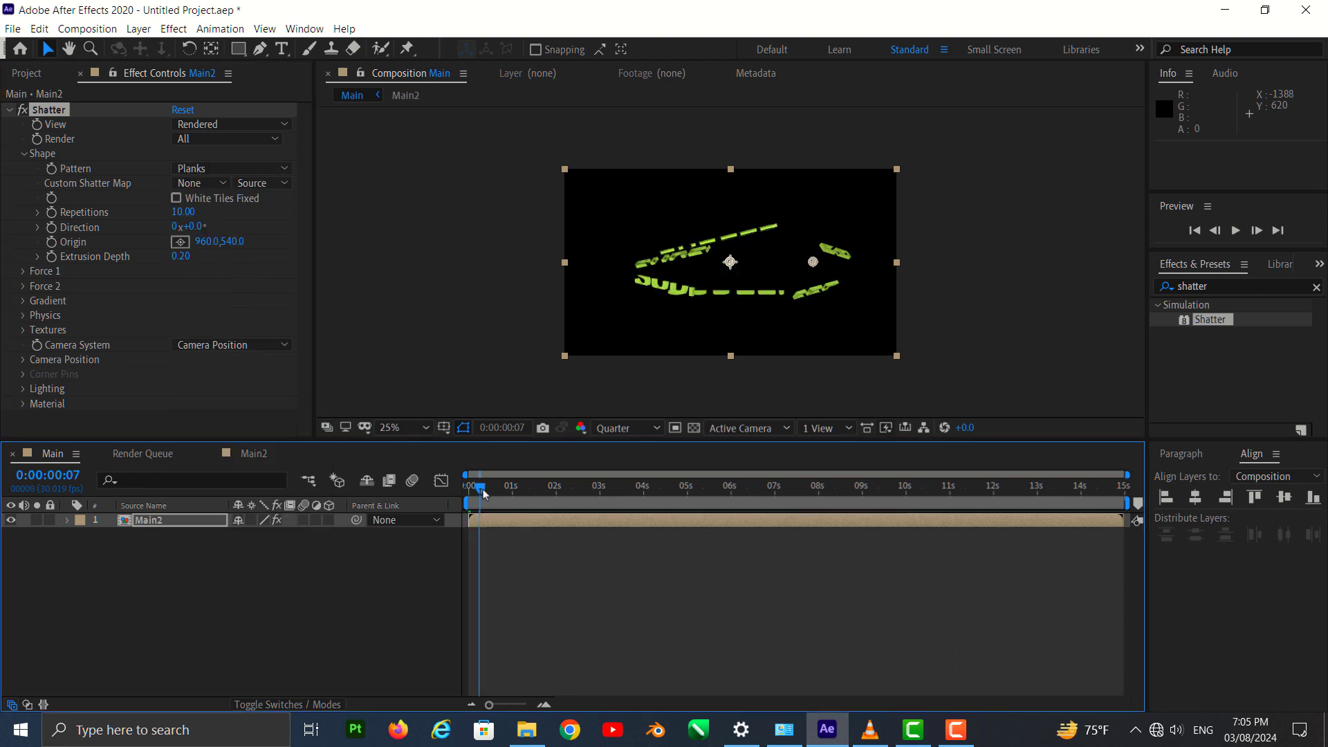
pyautogui.press('space')
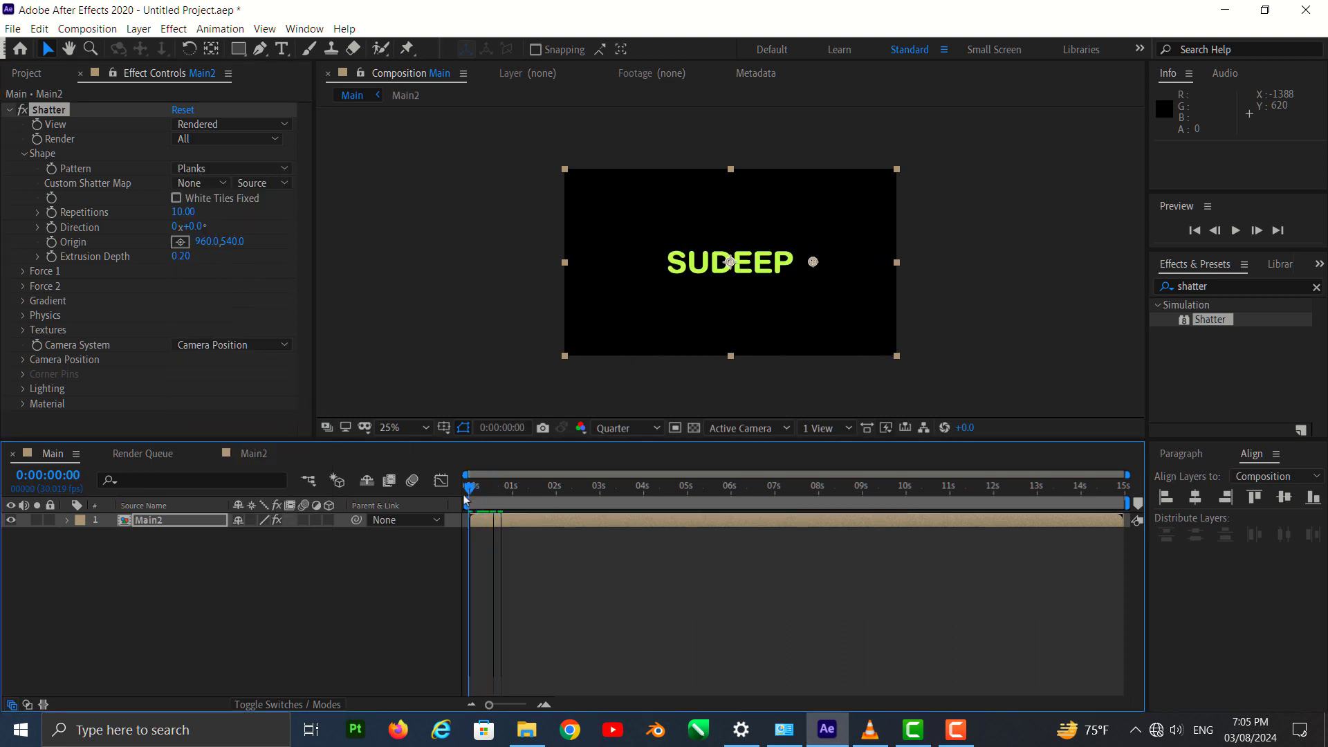
# Change the shatter Pattern to Puzzle and preview the break-up from 0:00:00:00
pyautogui.click(215, 171)
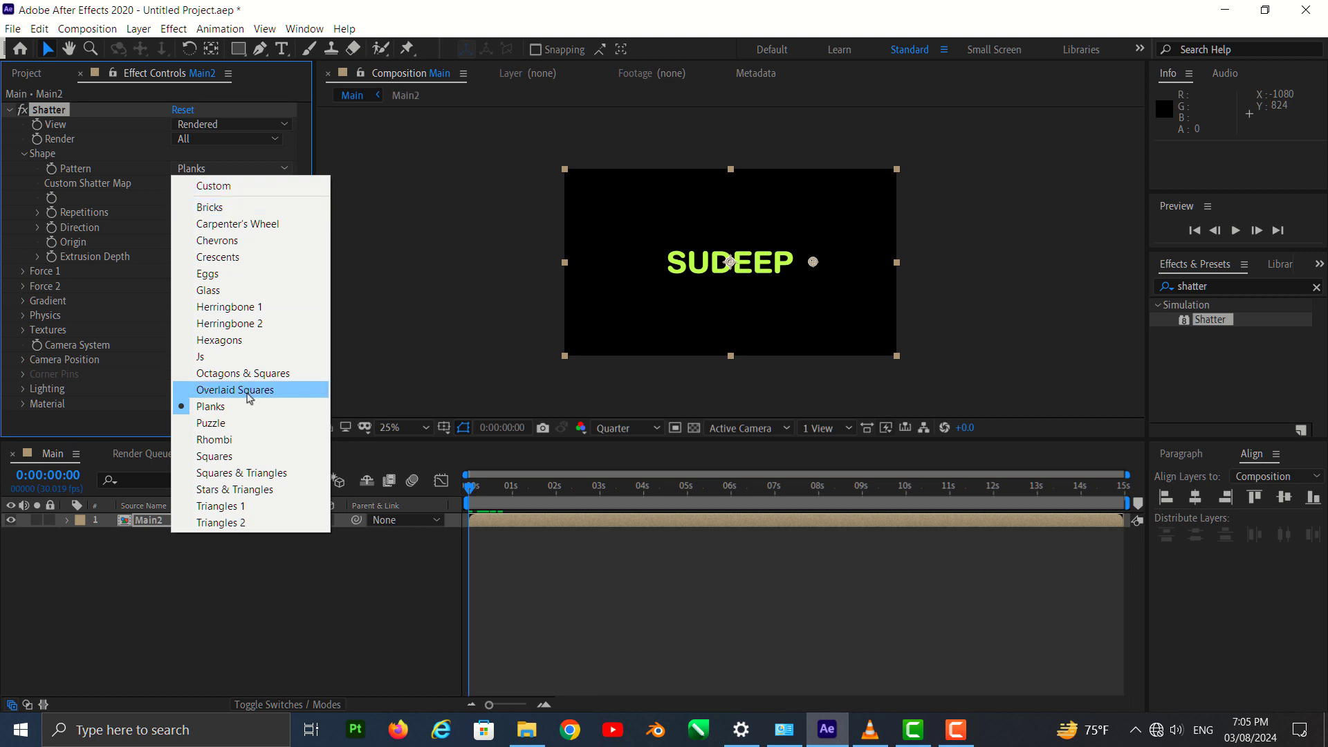
pyautogui.click(256, 424)
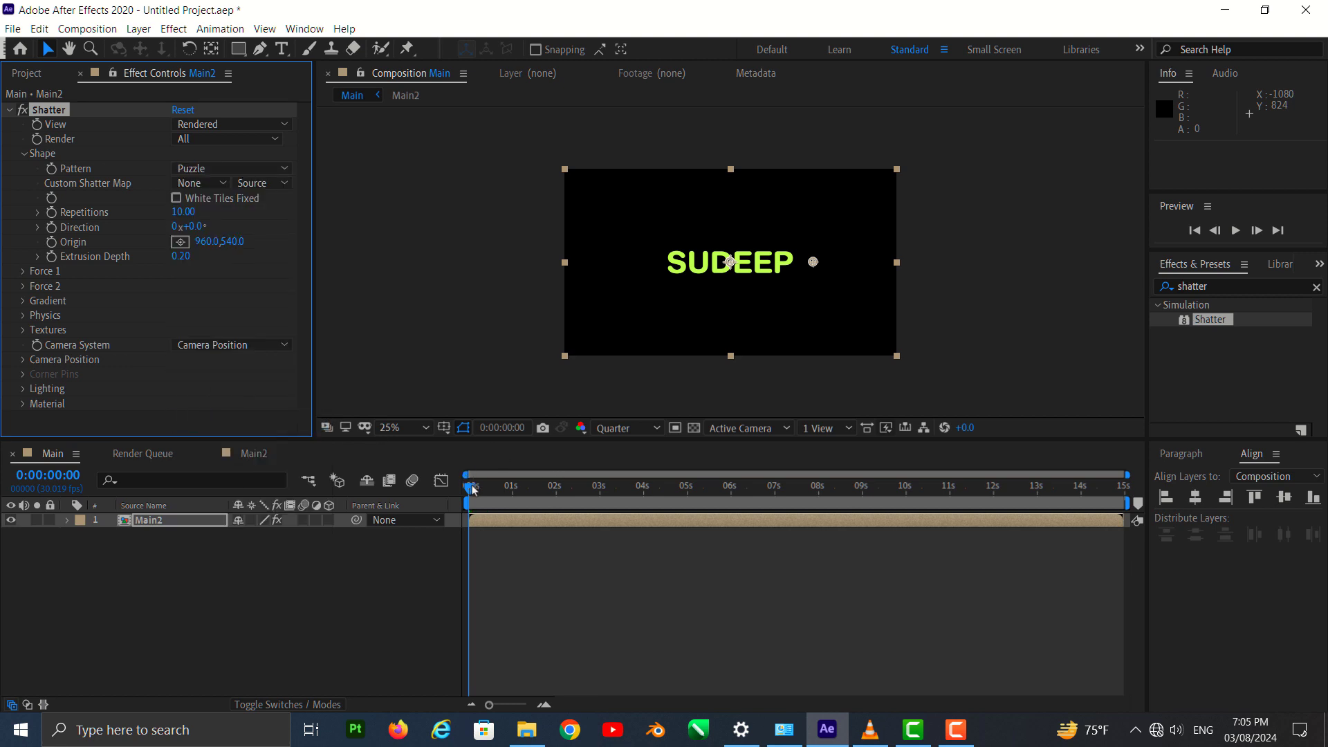
pyautogui.click(473, 489)
pyautogui.press('space')
pyautogui.press('space')
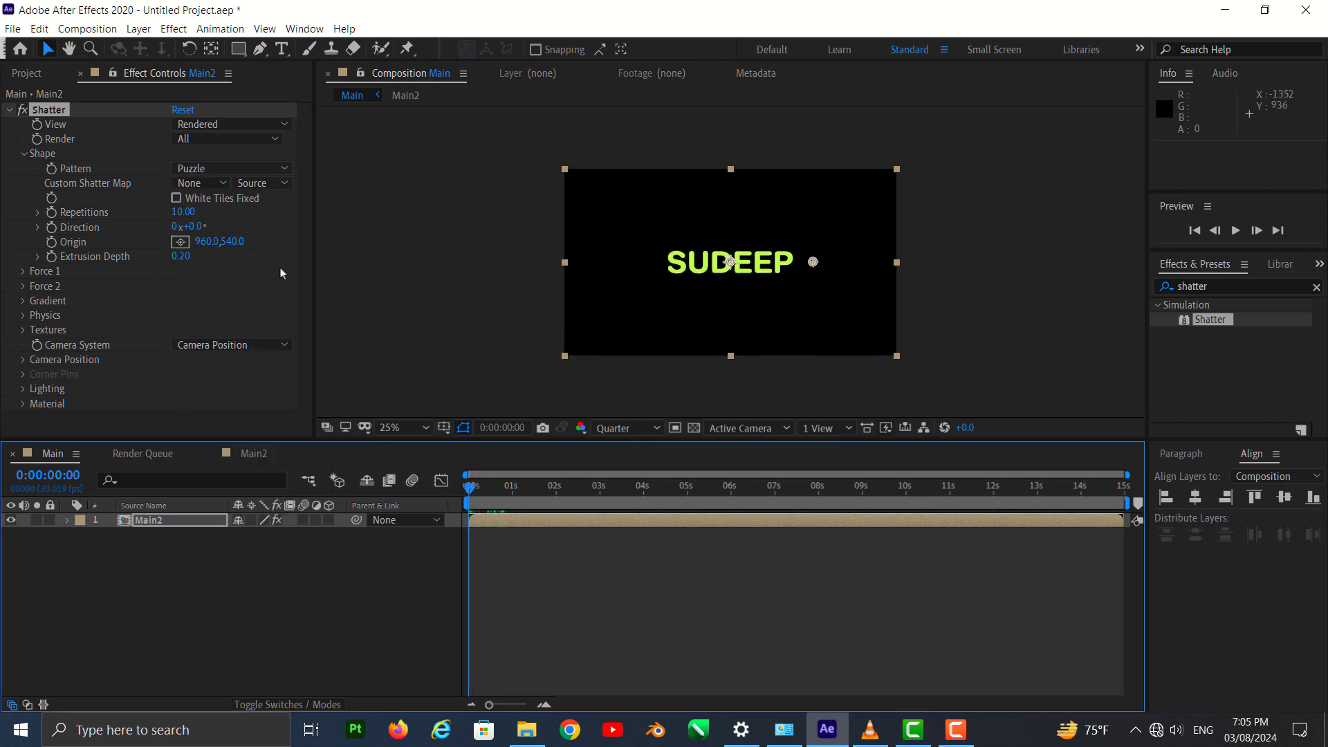
# Set the shatter Pattern to Glass, play the animation, and return the playhead to 0:00:00:00
pyautogui.click(228, 170)
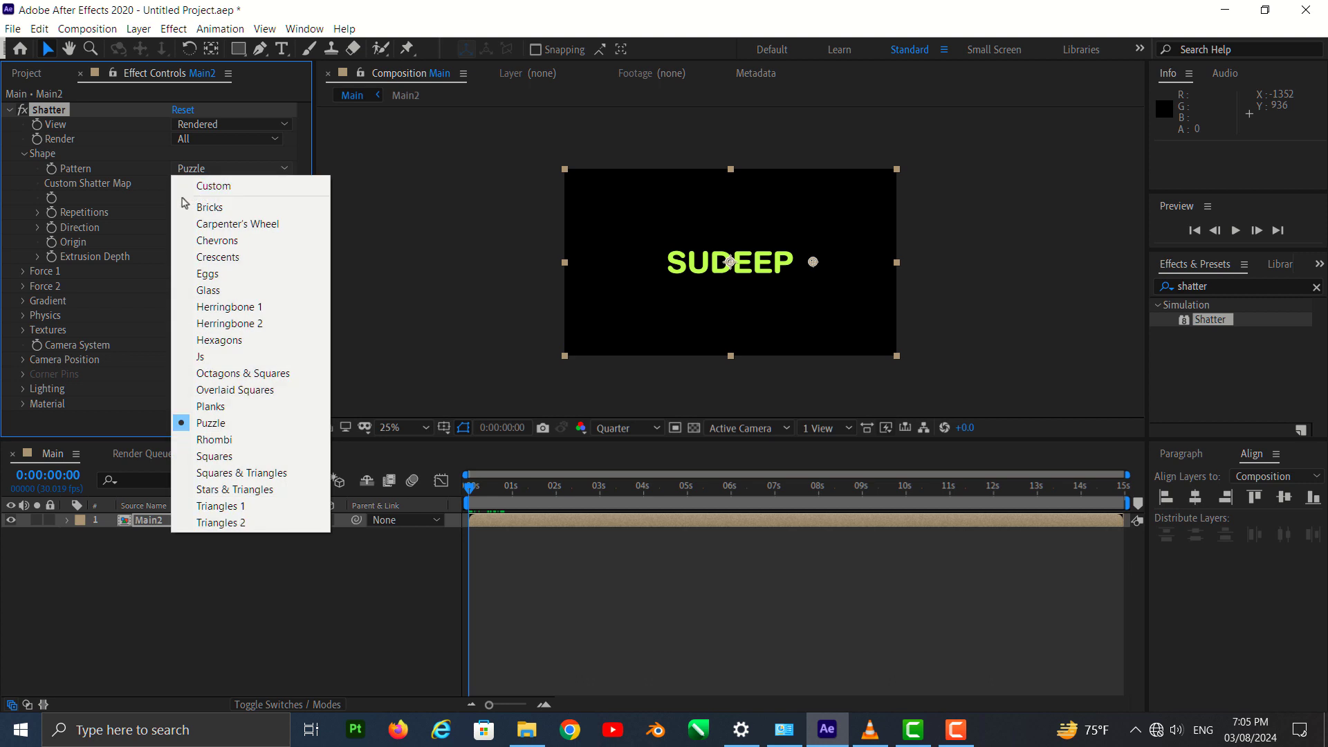
pyautogui.click(228, 294)
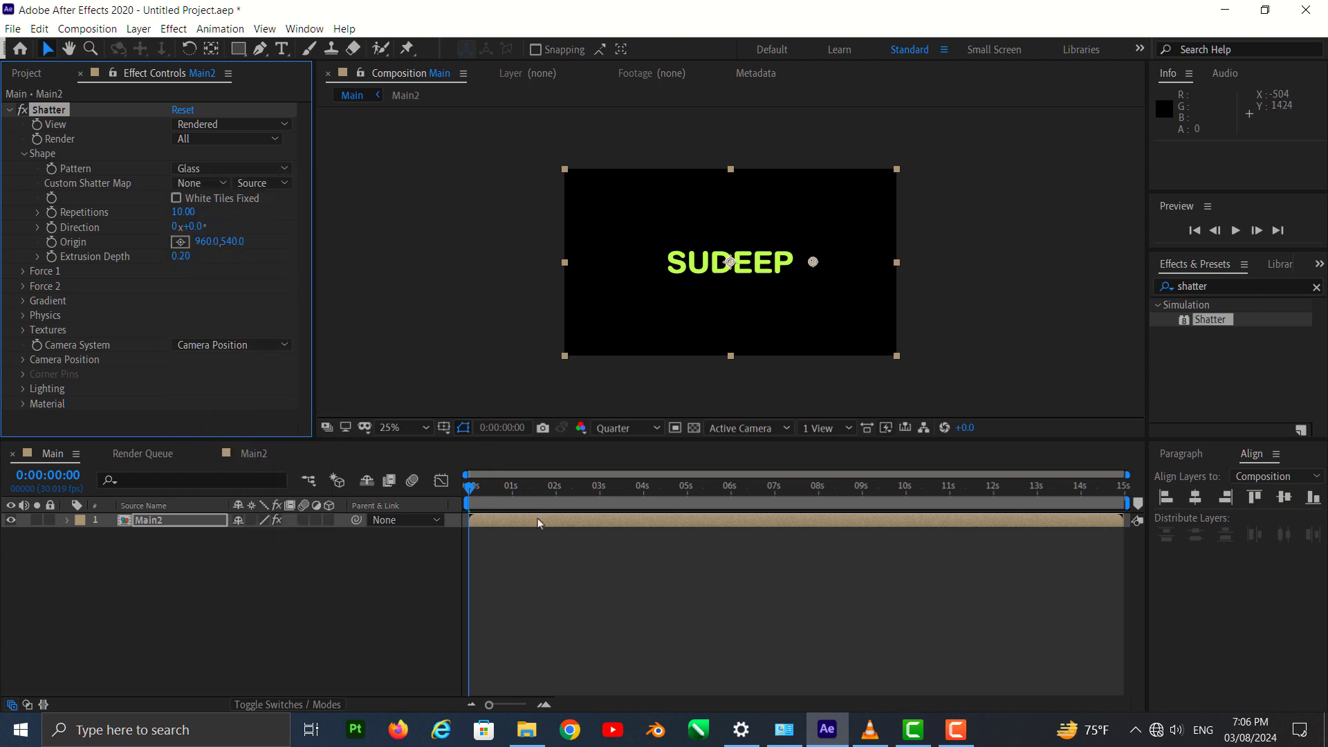
pyautogui.press('space')
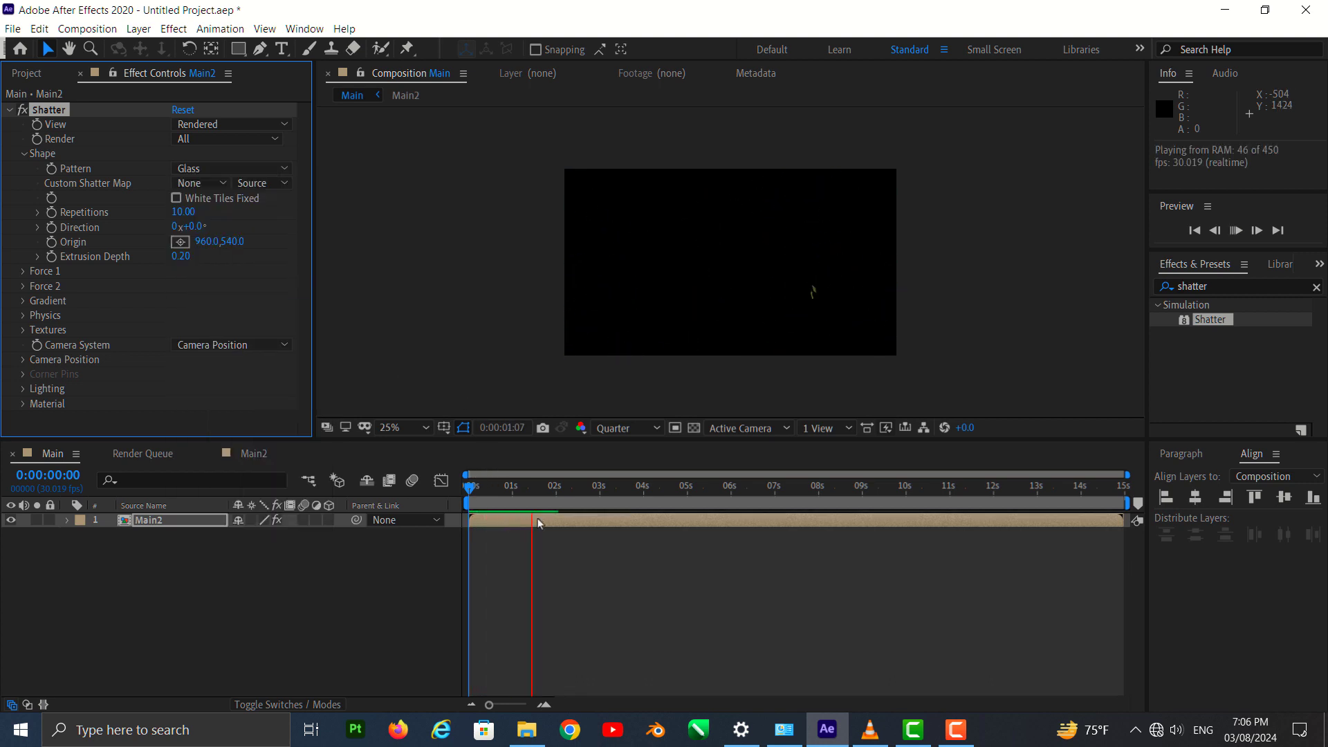
pyautogui.press('space')
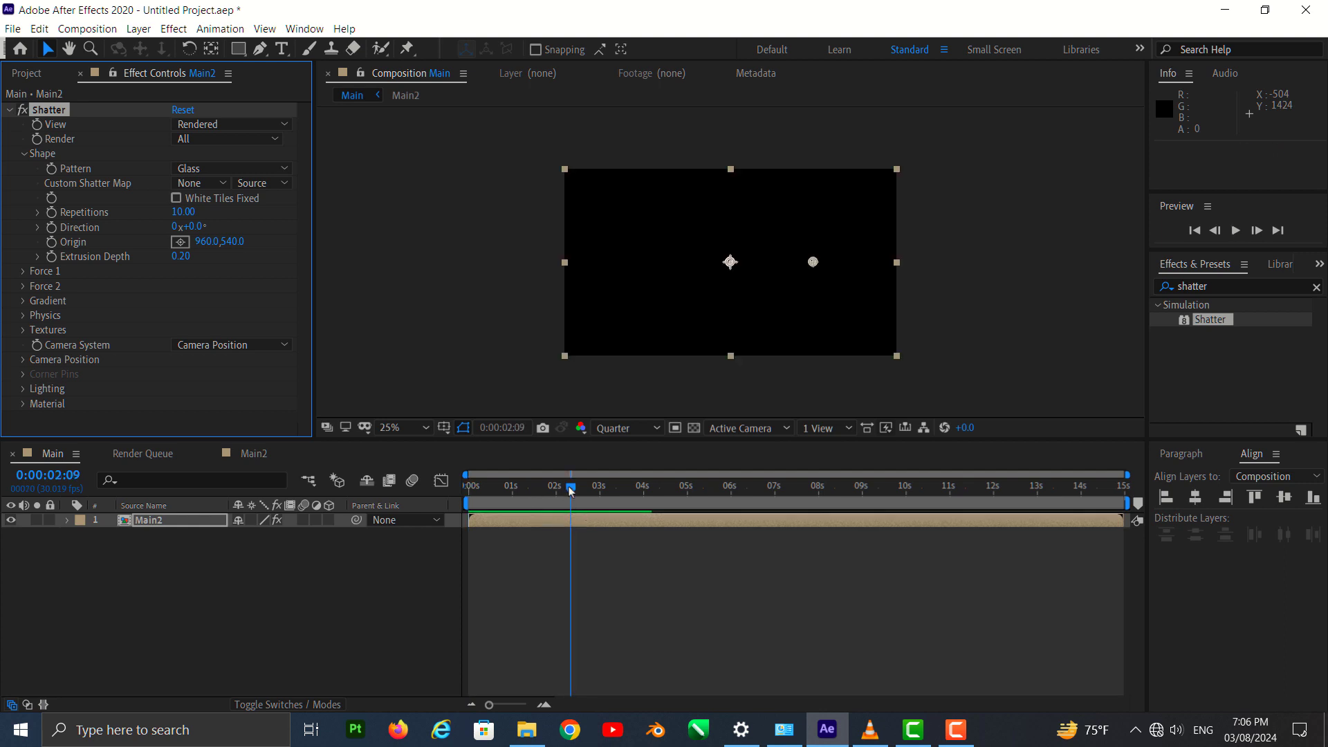
pyautogui.moveTo(570, 490); pyautogui.dragTo(467, 507)
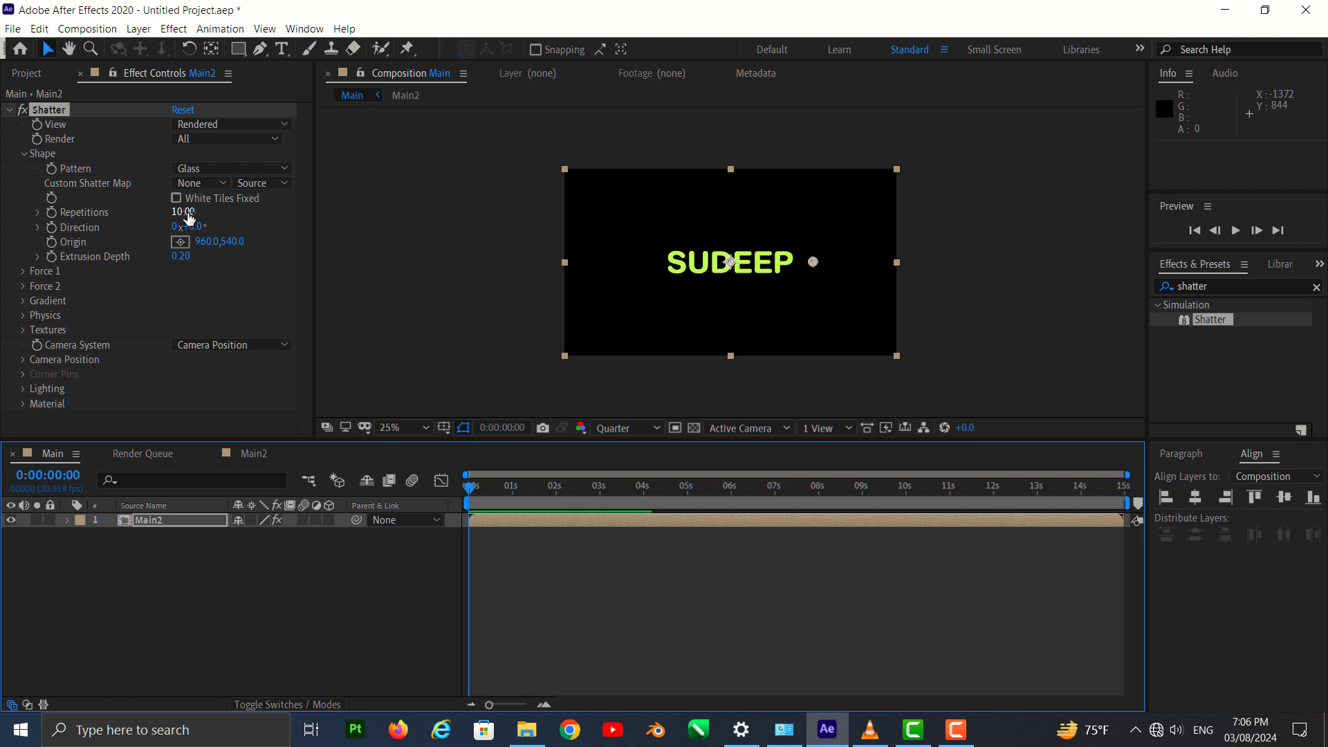
# Raise the Shatter Repetitions to 100, preview the result, and return the playhead to the start
pyautogui.moveTo(188, 217); pyautogui.dragTo(214, 214)
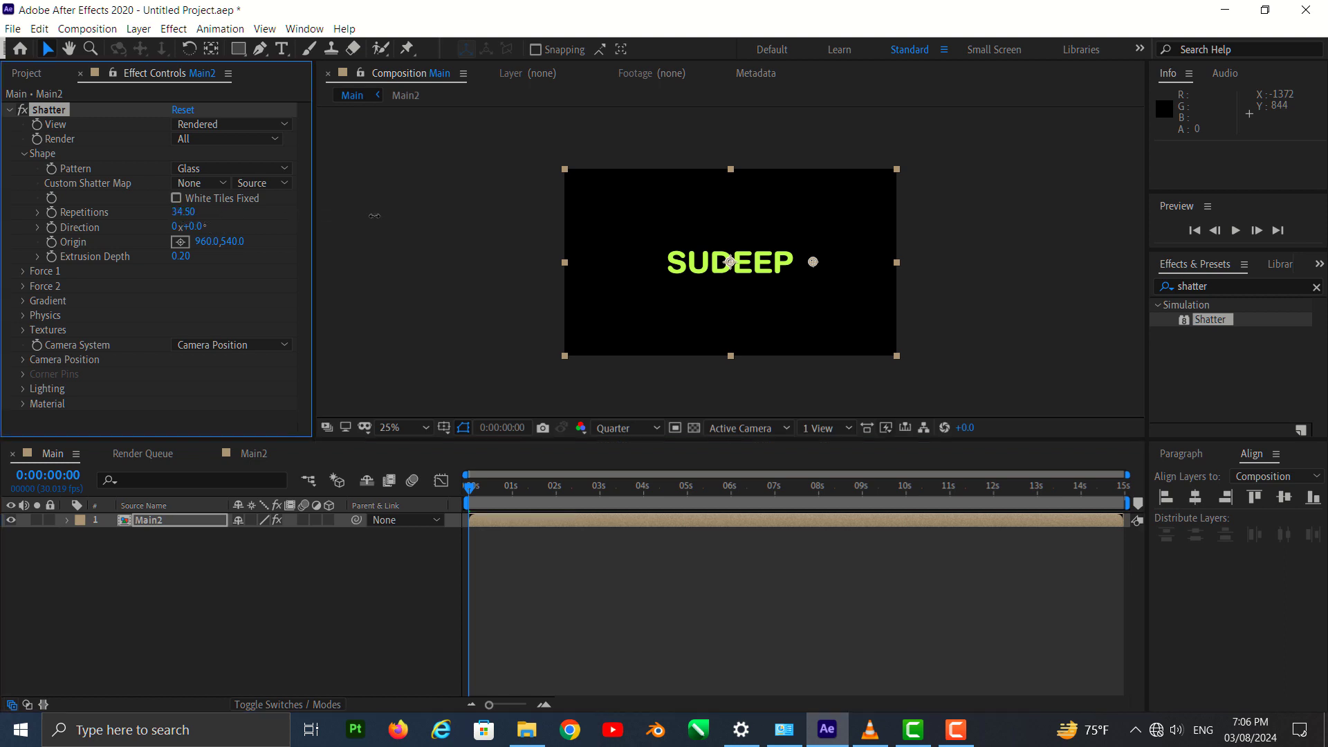
pyautogui.click(182, 213)
pyautogui.write('100')
pyautogui.press('Return')
pyautogui.press('space')
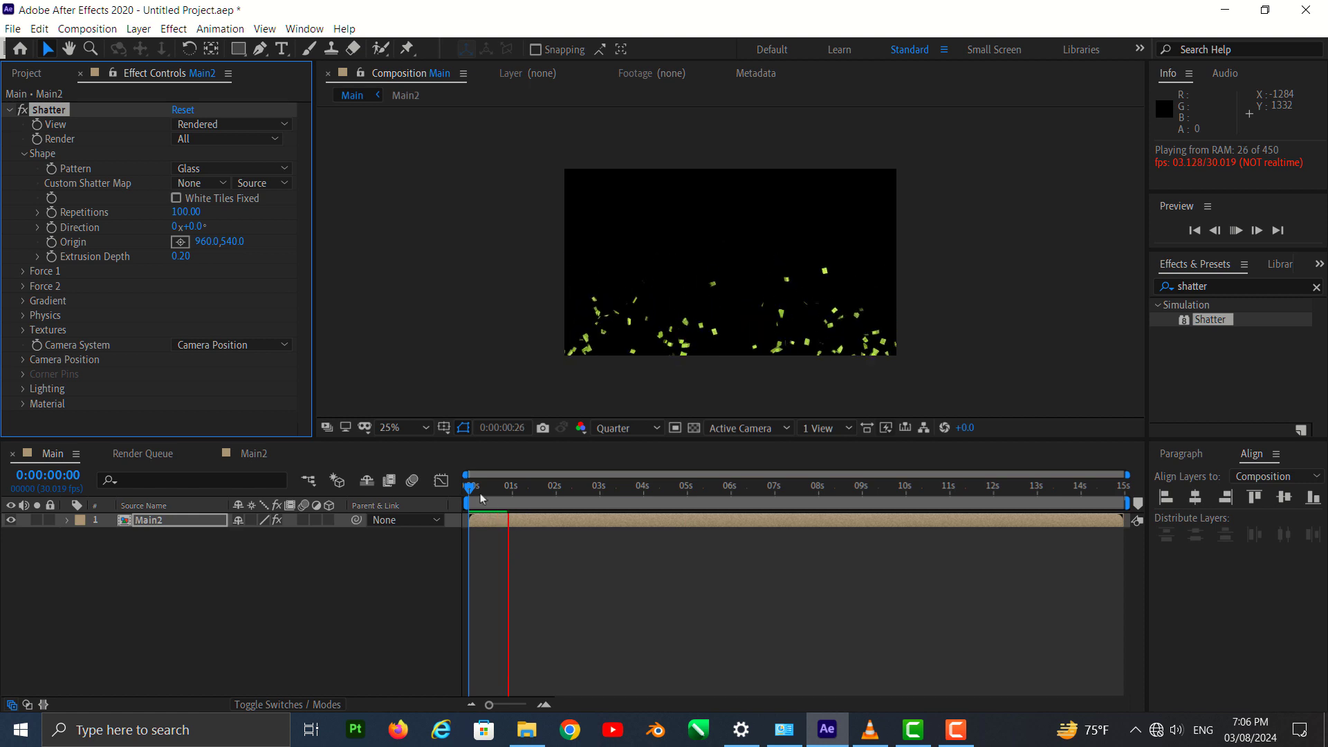
pyautogui.press('space')
pyautogui.moveTo(517, 489); pyautogui.dragTo(464, 488)
# Set the Shatter Repetitions to 200 and preview the finer pieces, ending at 0:00:00:13
pyautogui.click(184, 212)
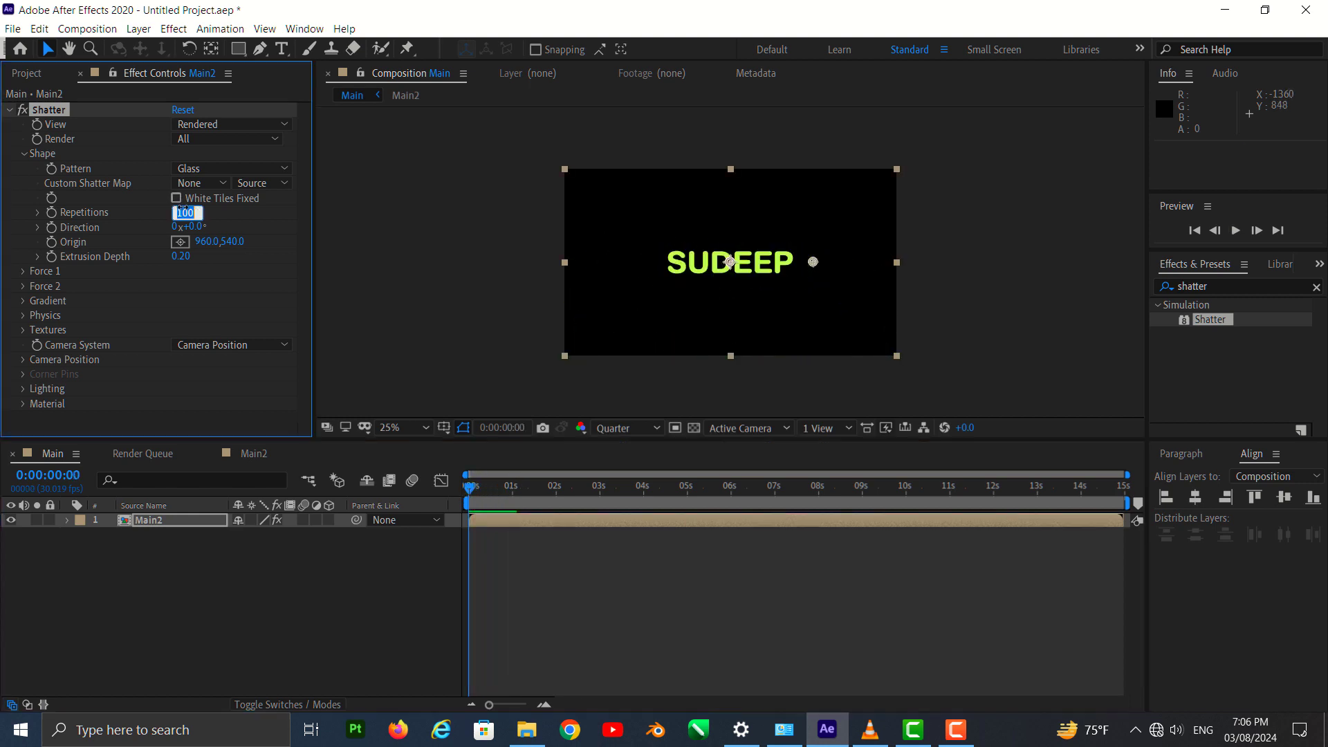
pyautogui.write('1')
pyautogui.write('0')
pyautogui.press('Return')
pyautogui.press('space')
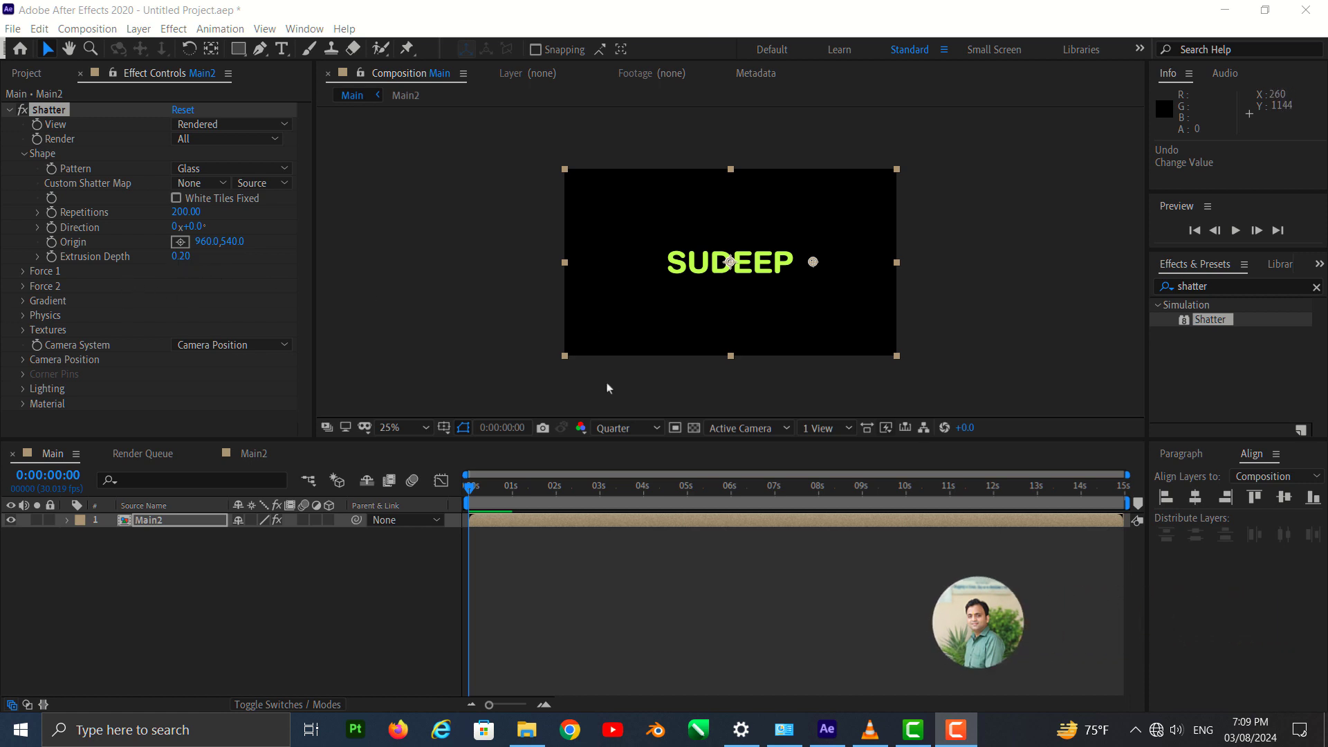
pyautogui.press('space')
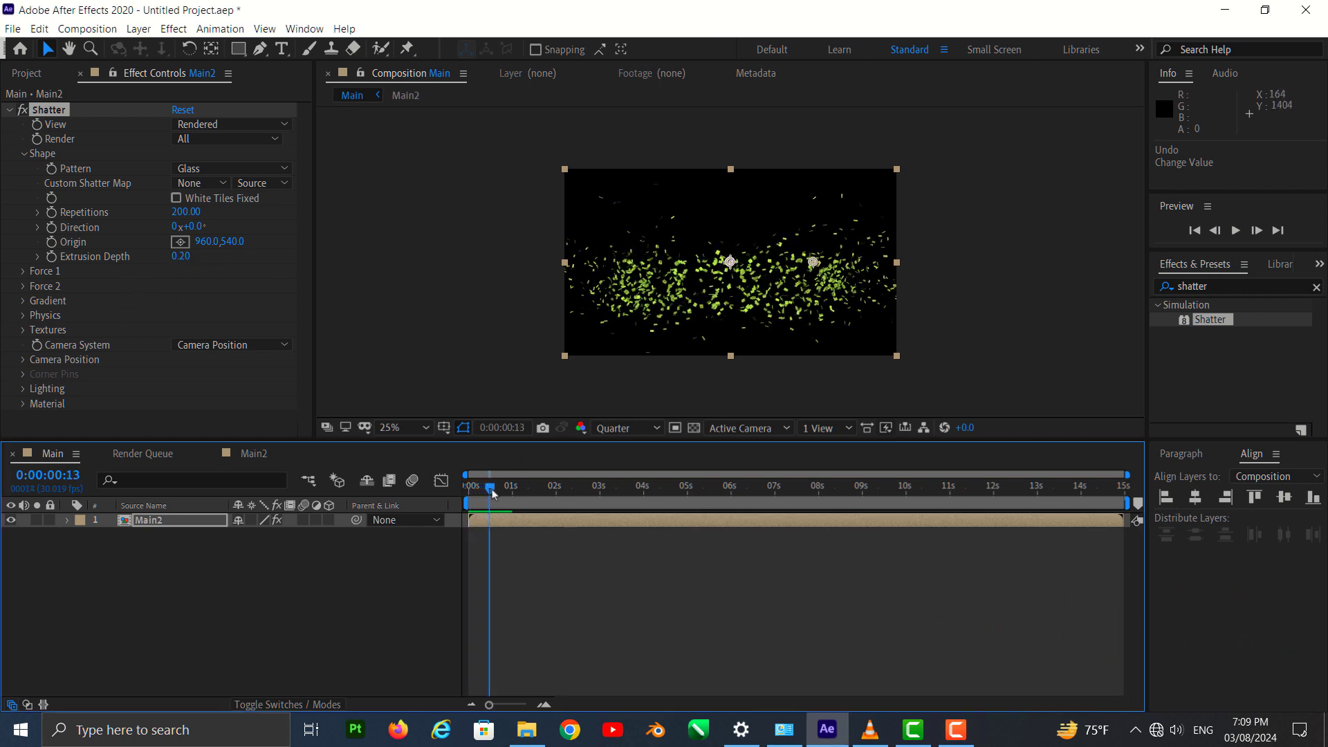
# Reduce the shatter shape's Extrusion Depth to 0.00 and scrub the scattered pieces to 0:00:00:14
pyautogui.scroll(6, 724, 304)
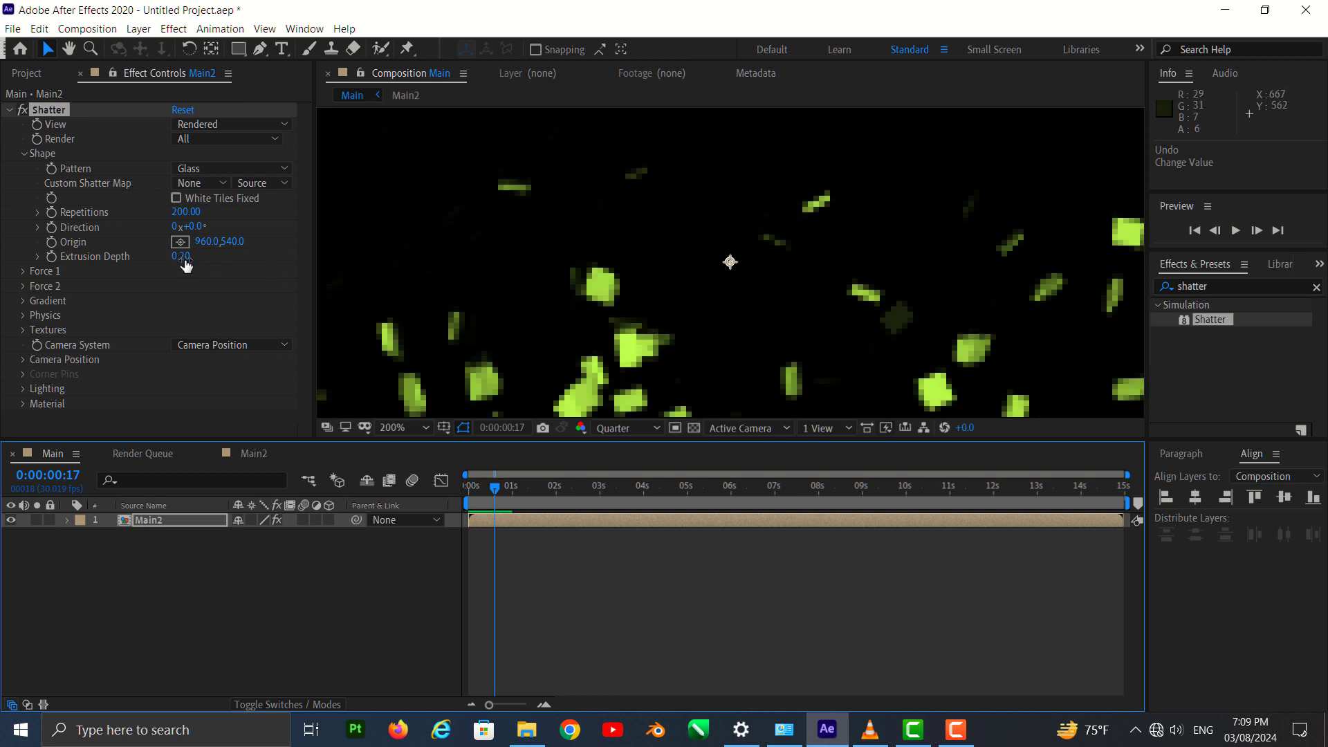
pyautogui.moveTo(186, 265)
pyautogui.mouseDown()
pyautogui.moveTo(159, 265)
pyautogui.moveTo(172, 282)
pyautogui.mouseUp()
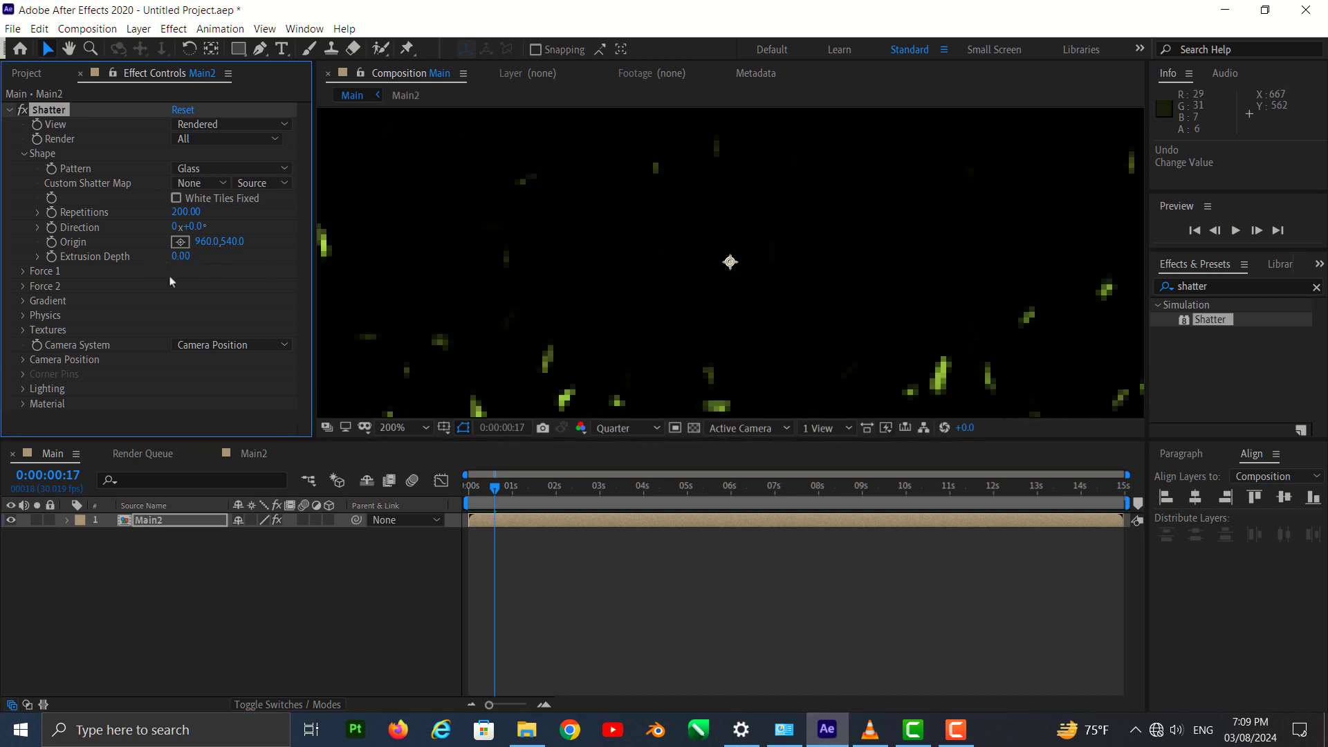
pyautogui.scroll(-6, 386, 317)
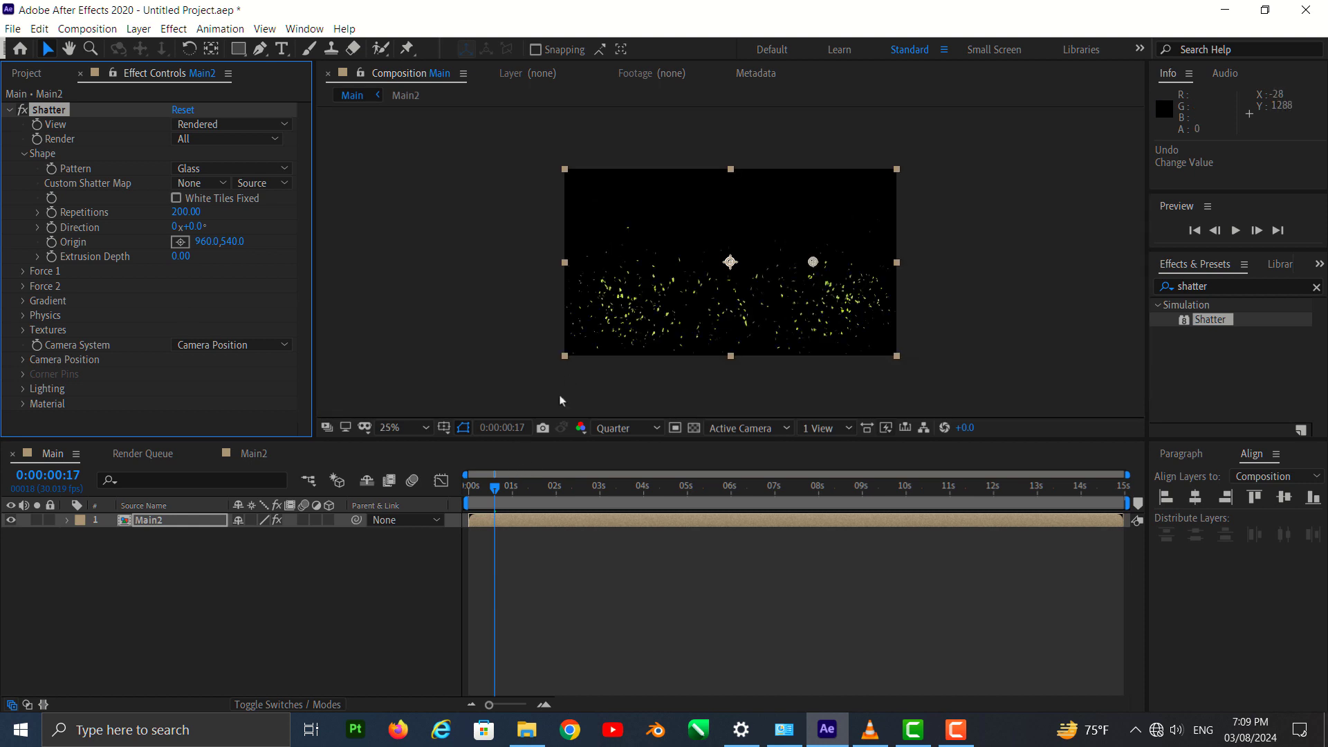
pyautogui.moveTo(494, 489)
pyautogui.mouseDown()
pyautogui.moveTo(471, 496)
pyautogui.moveTo(492, 495)
pyautogui.mouseUp()
pyautogui.click(184, 259)
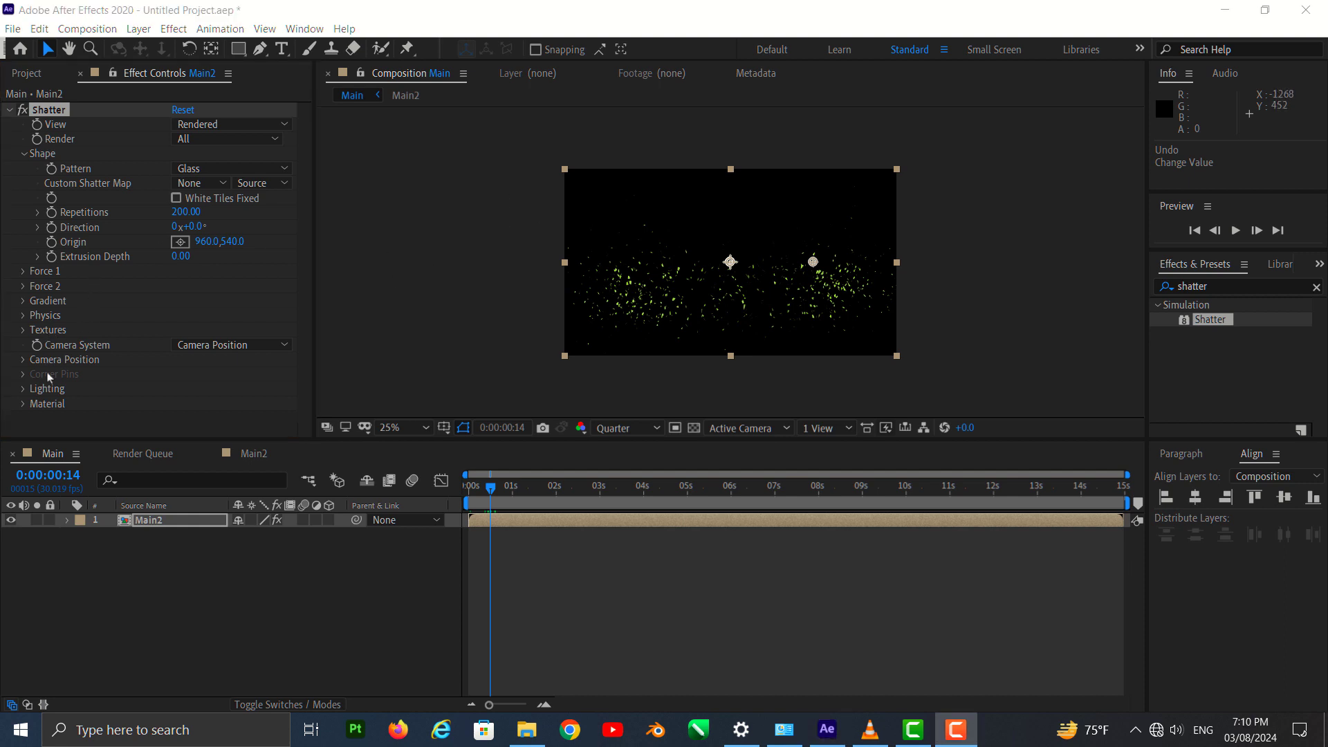
# Set Gravity to 0 in the Shatter effect's Physics settings
pyautogui.click(28, 320)
pyautogui.scroll(-1, 144, 343)
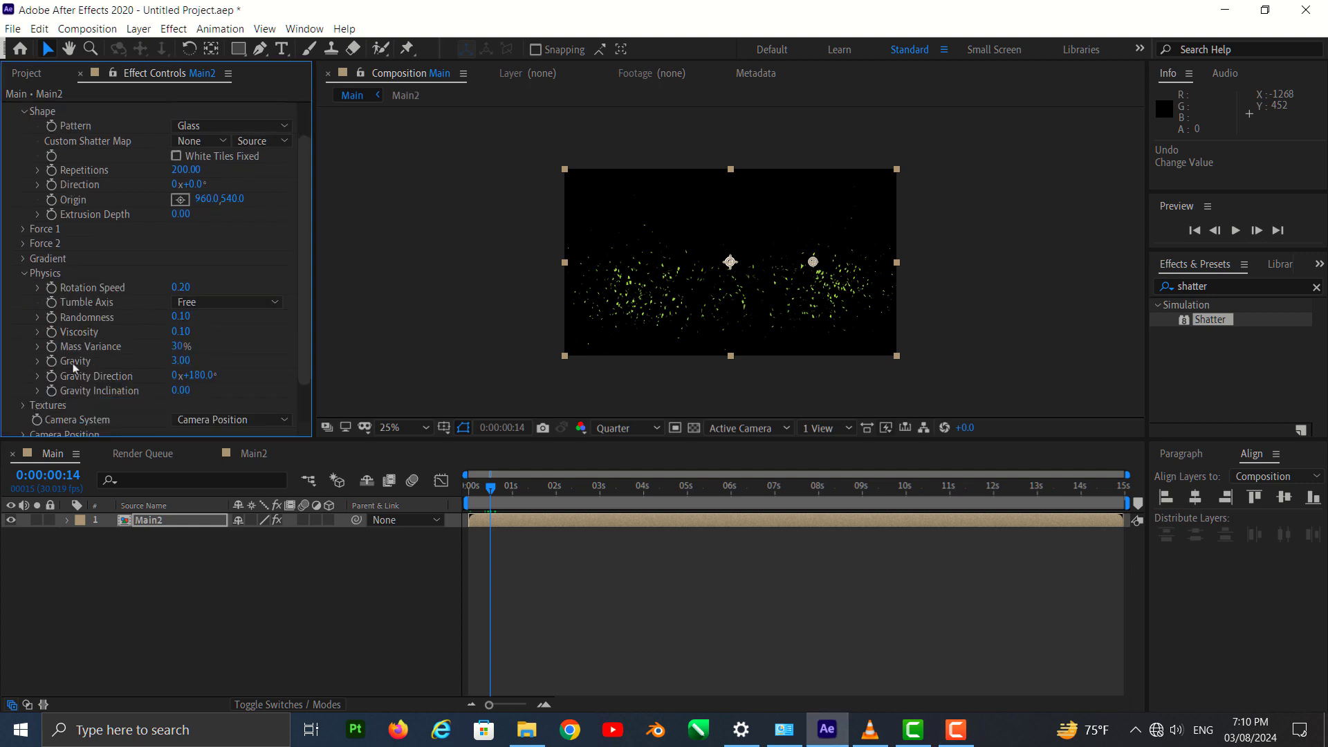
pyautogui.click(182, 362)
pyautogui.write('0')
pyautogui.press('Return')
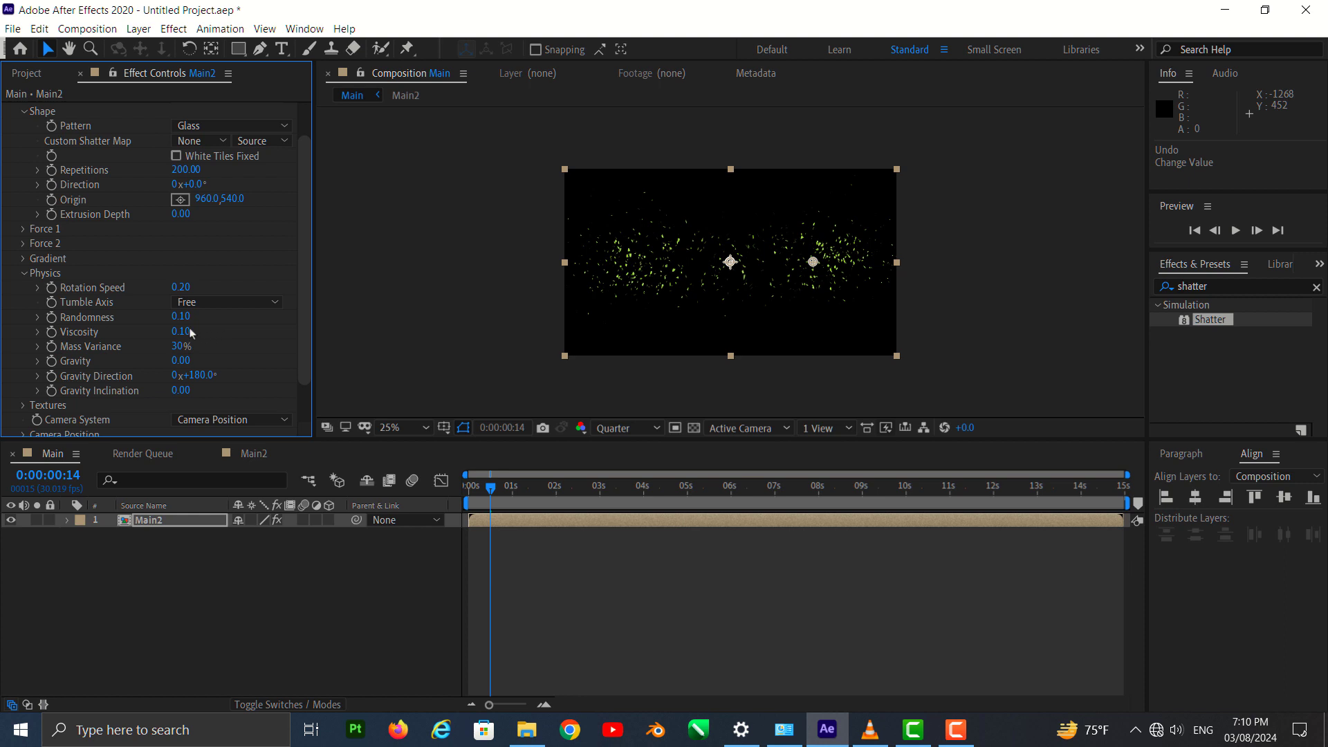
# Increase the Rotation Speed of the shattered pieces to 0.56 in the Physics settings
pyautogui.click(181, 288)
pyautogui.write('0.3')
pyautogui.press('Return')
pyautogui.moveTo(193, 289); pyautogui.dragTo(216, 292)
# Set the Physics Tumble Axis to XZ and preview the shatter from the start of the timeline
pyautogui.click(206, 306)
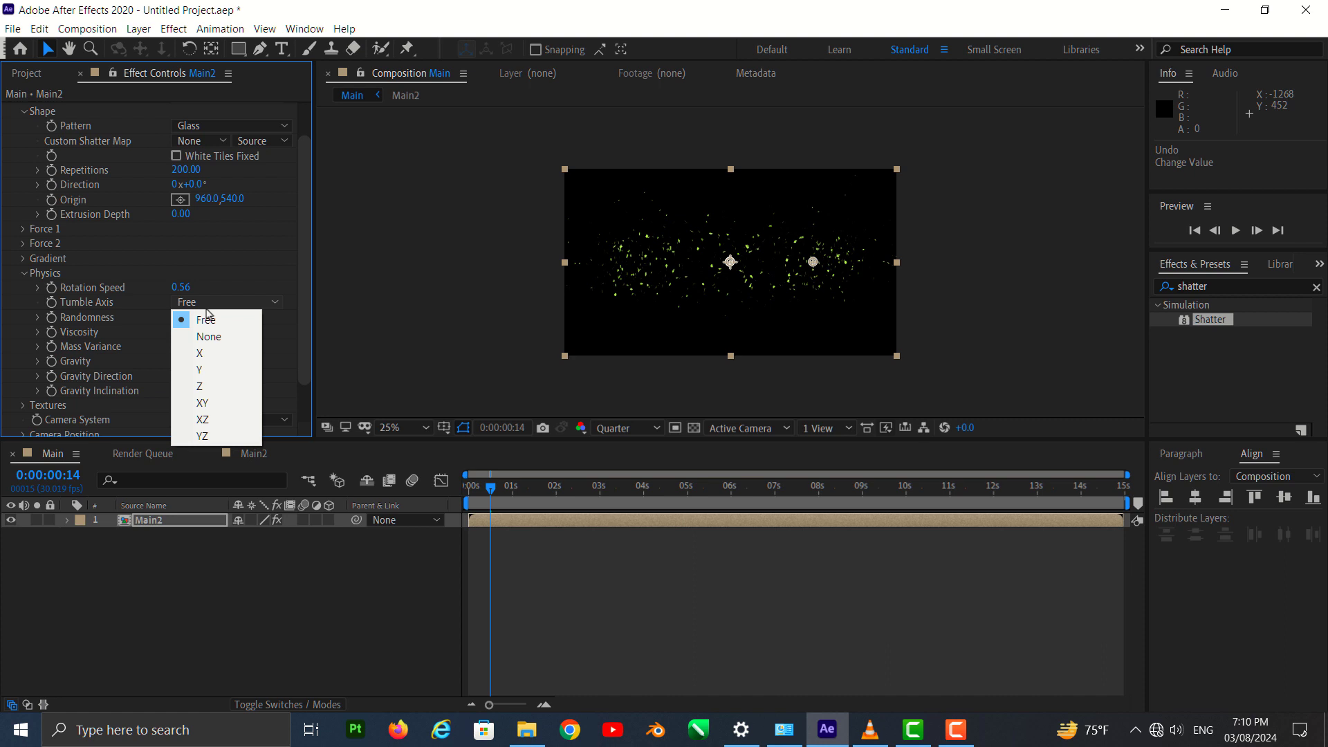
pyautogui.click(211, 421)
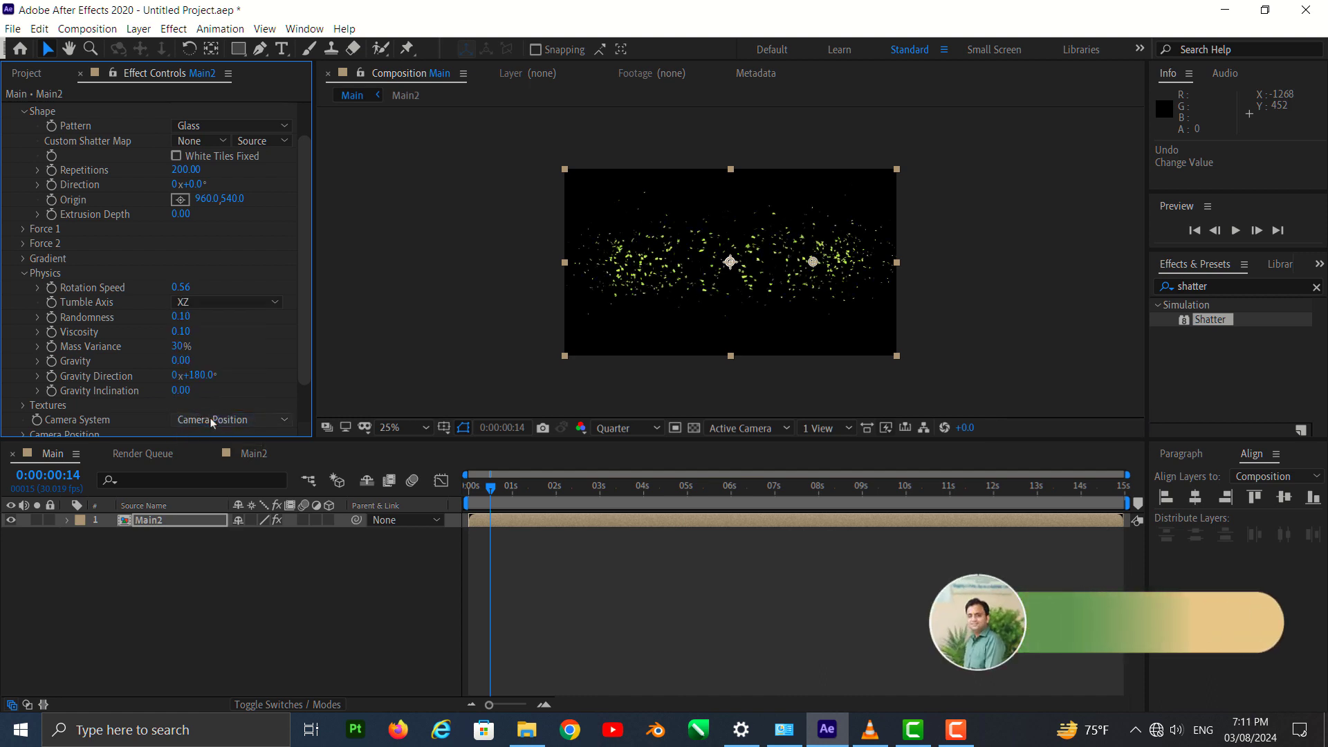
pyautogui.click(473, 498)
pyautogui.press('space')
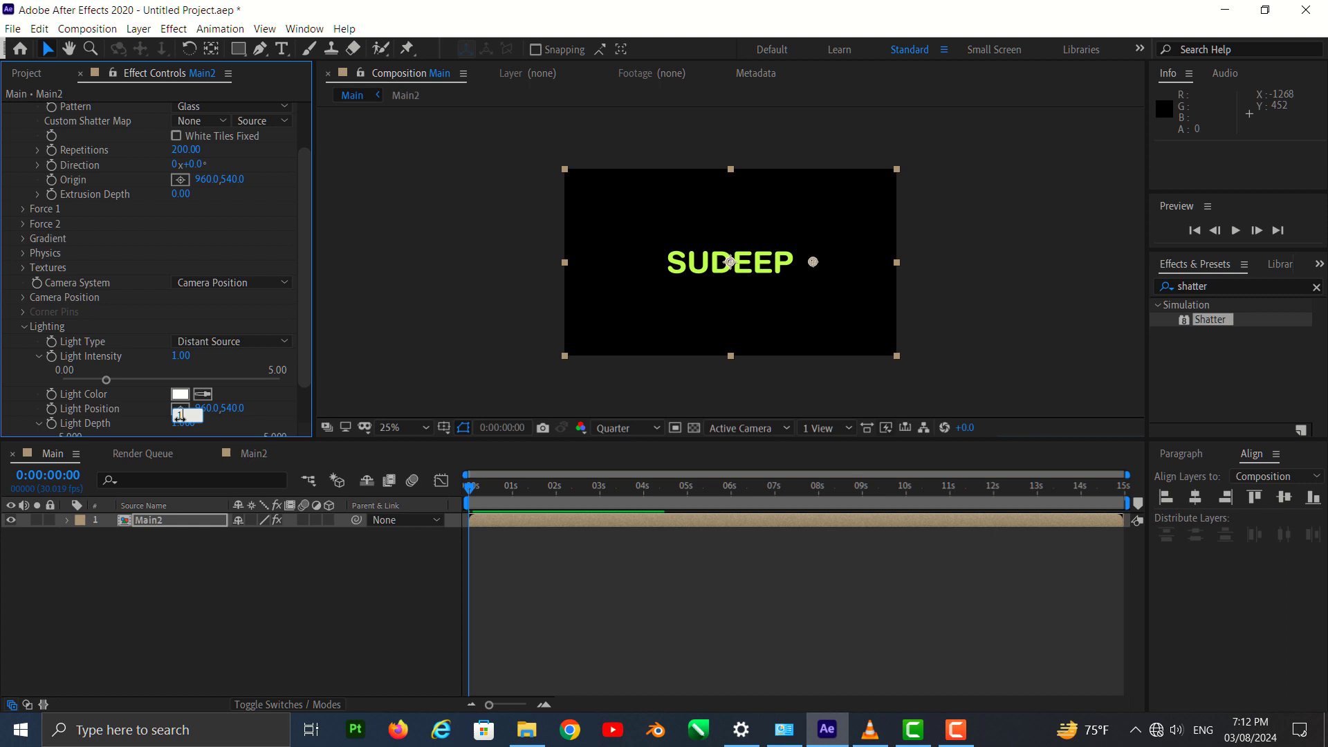
# Collapse the Lighting settings, raise Force 2's Radius to 0.26, and scrub the opening, ending at 0:00:00:00
pyautogui.scroll(-2, 211, 374)
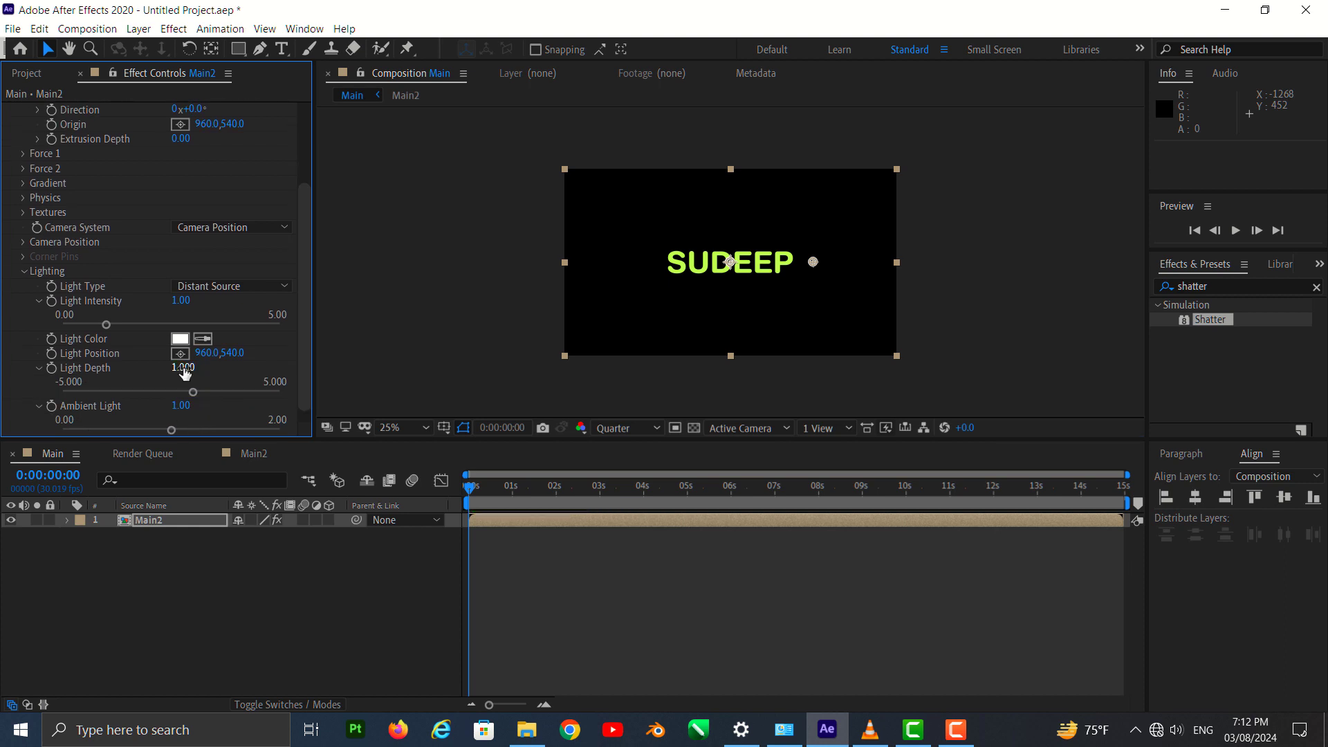
pyautogui.click(24, 273)
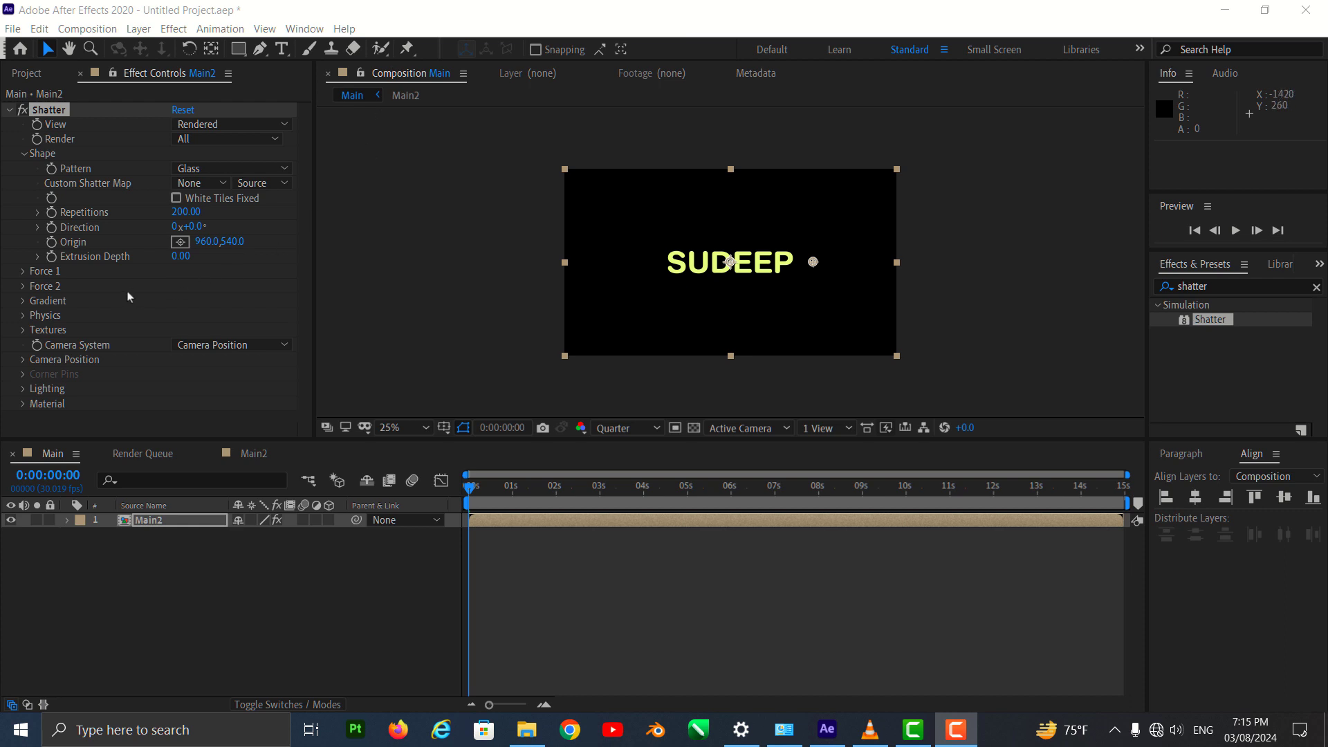
pyautogui.click(23, 287)
pyautogui.click(23, 272)
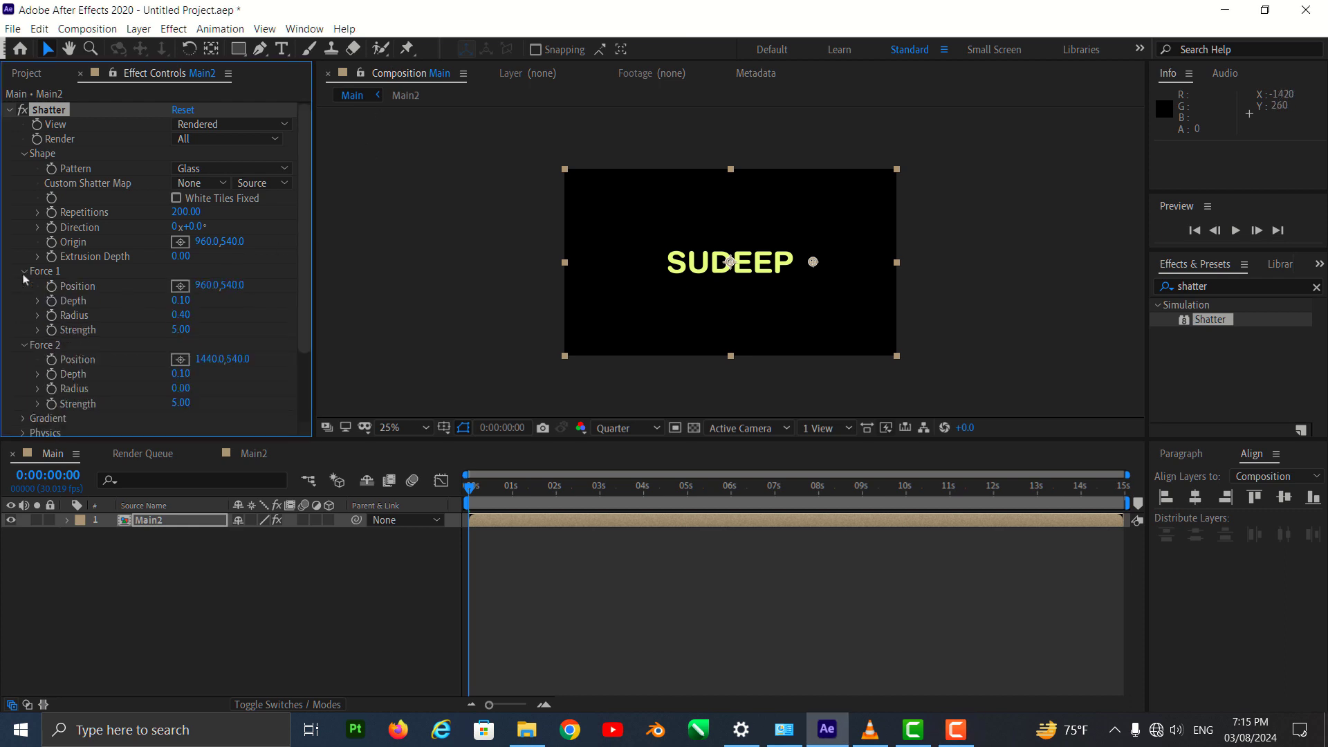
pyautogui.moveTo(175, 388); pyautogui.dragTo(197, 390)
pyautogui.moveTo(475, 494)
pyautogui.mouseDown()
pyautogui.moveTo(507, 494)
pyautogui.moveTo(470, 494)
pyautogui.mouseUp()
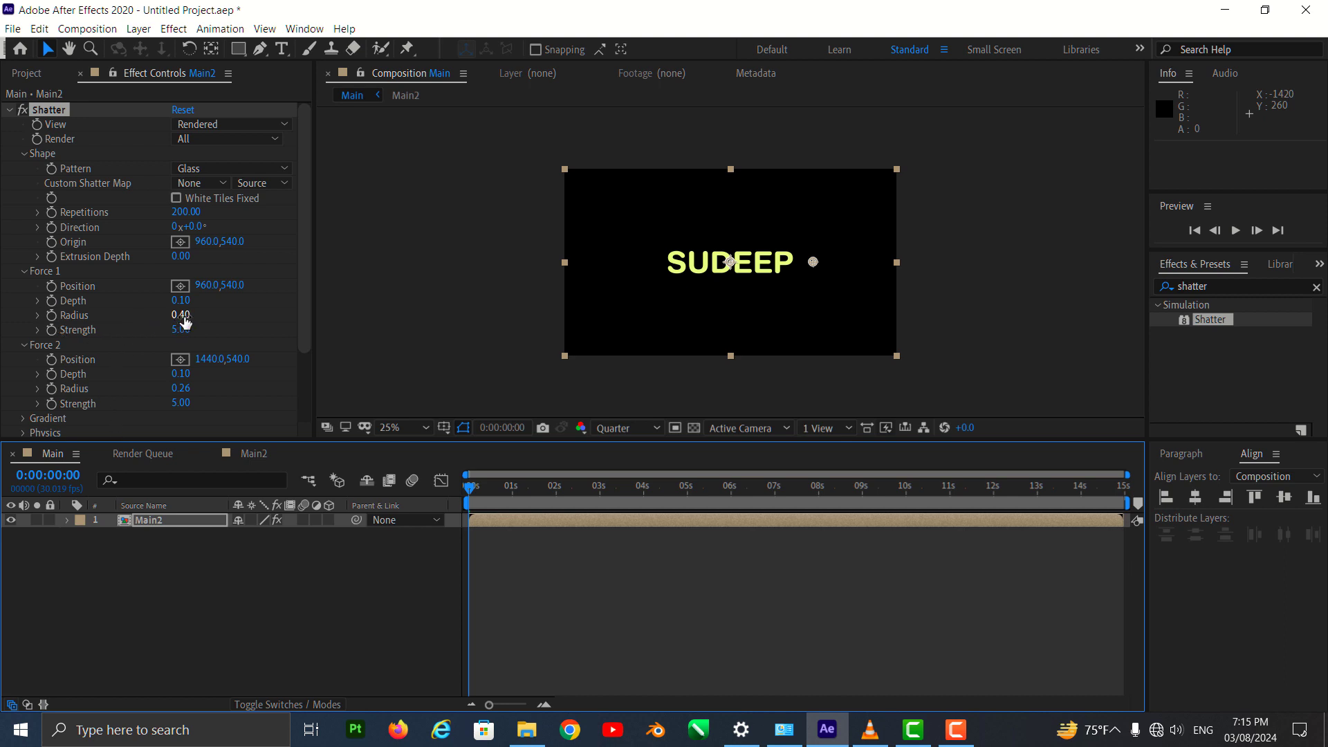
# Undo the Force 2 Radius change, stepping back and forward once through the edit history
pyautogui.hotkey('ctrl', 'z')
pyautogui.click(40, 28)
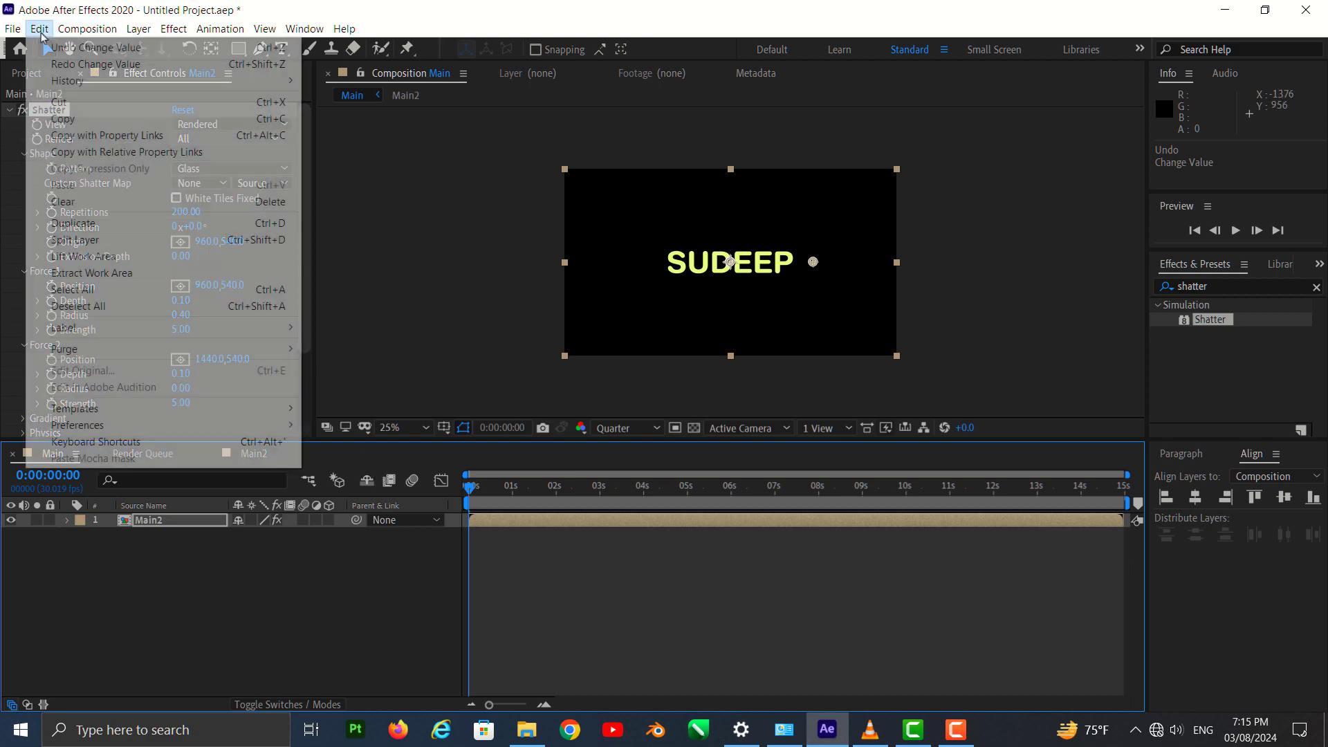
pyautogui.click(88, 47)
pyautogui.click(39, 29)
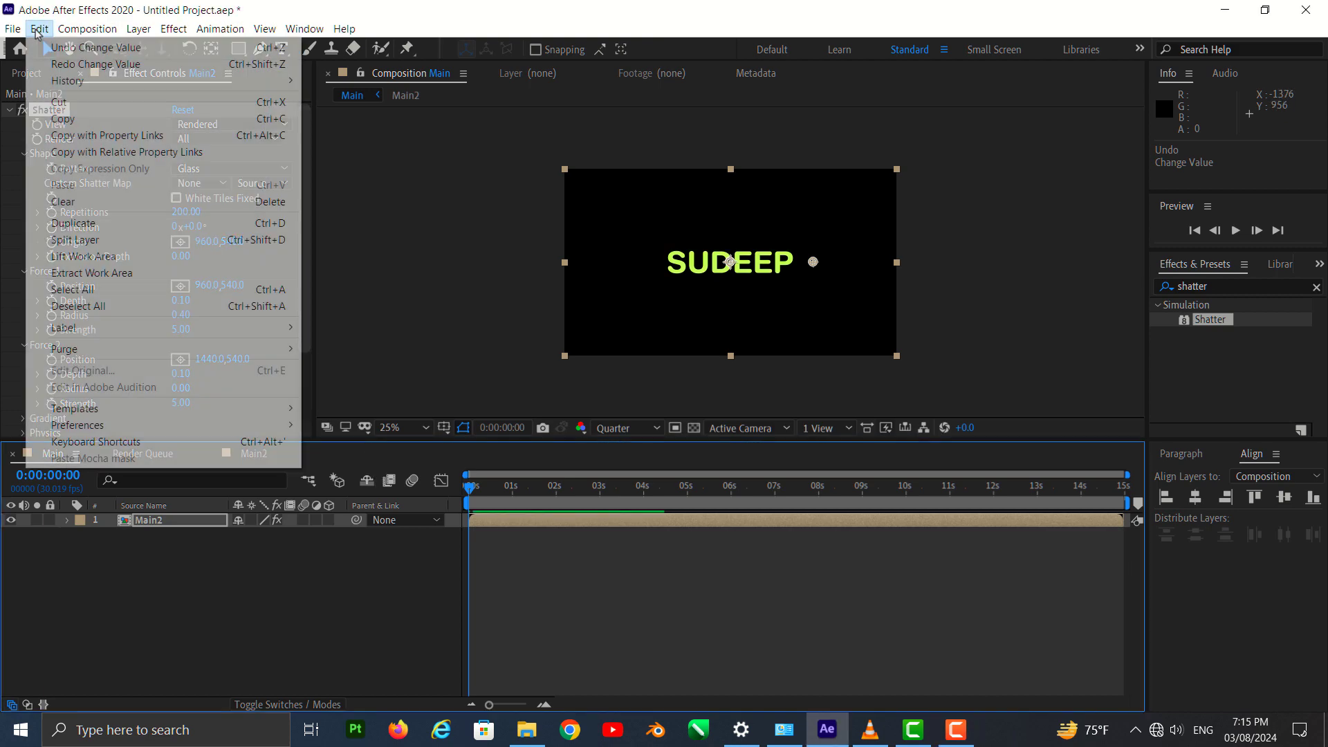
pyautogui.click(81, 63)
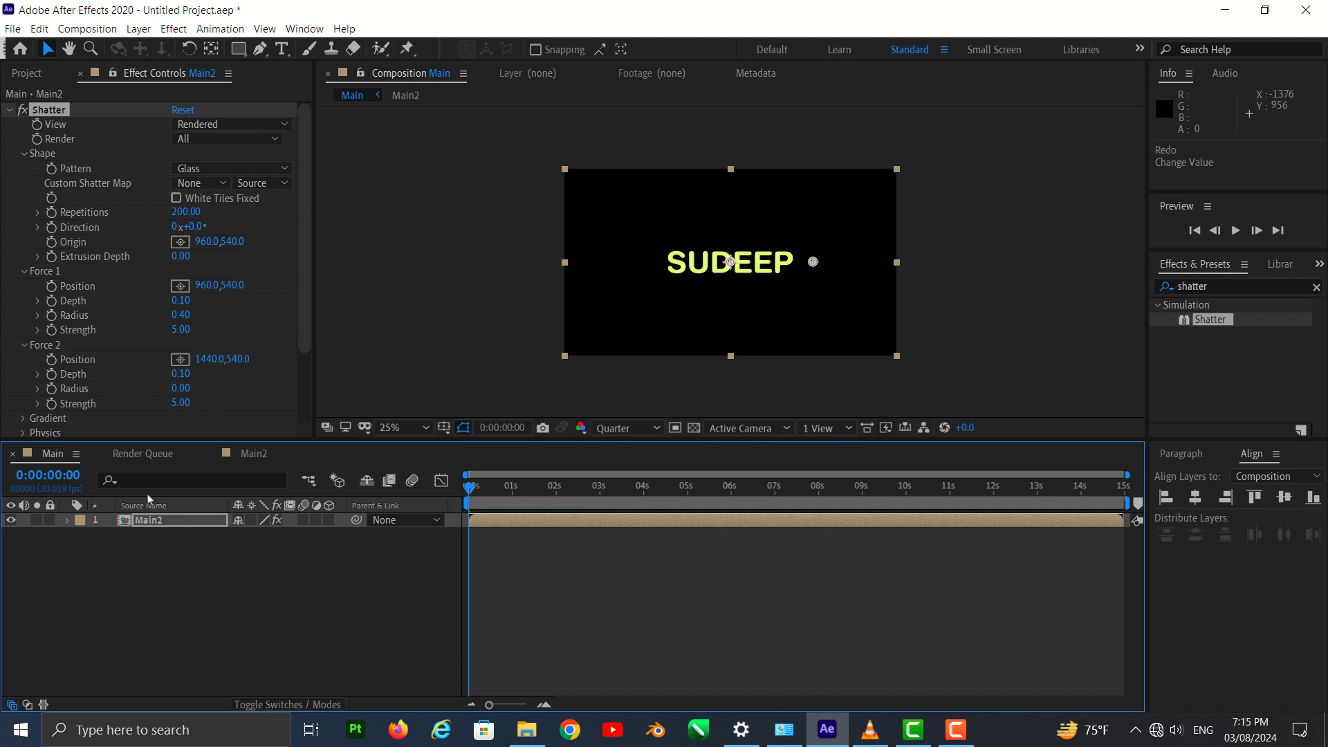
# Set Force 1's Radius to 0 in the Shatter effect
pyautogui.click(181, 314)
pyautogui.write('0')
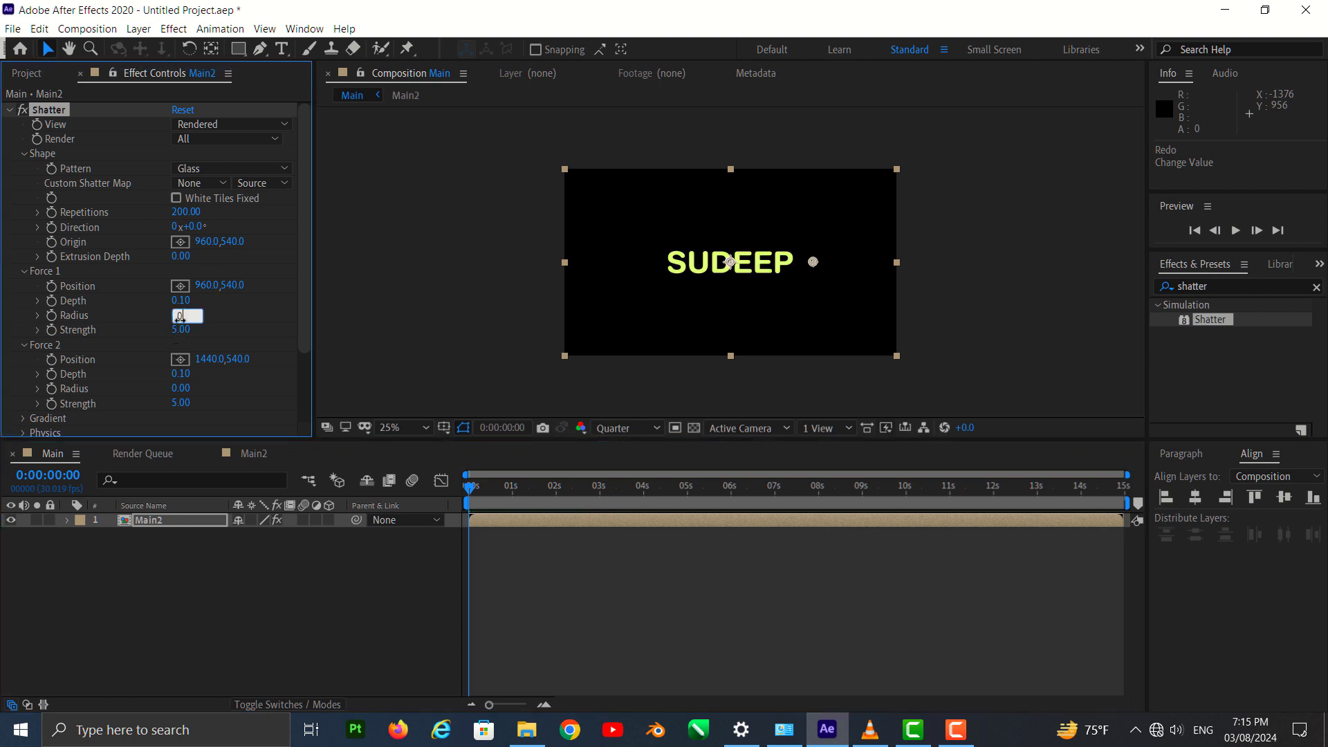
pyautogui.press('Return')
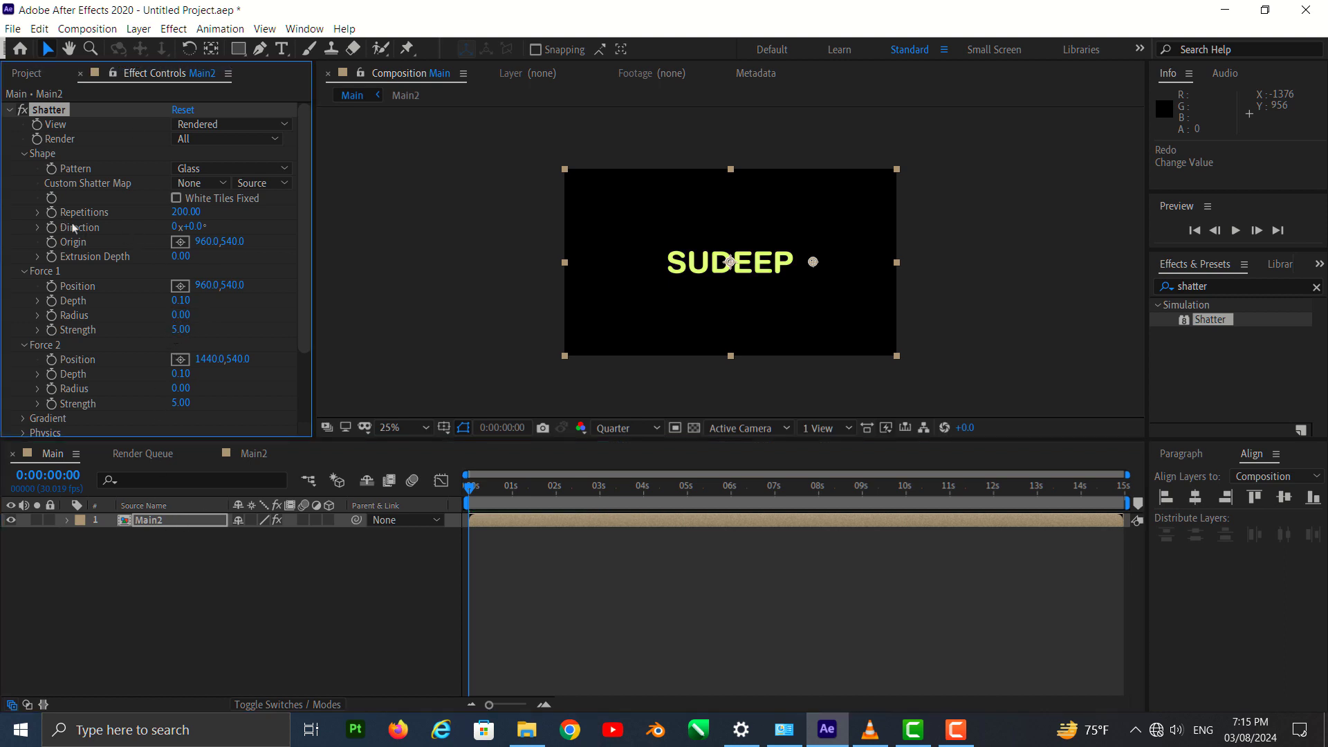
# Raise Force 1's Radius to 0.26, preview the shatter briefly, and return to the start of the timeline
pyautogui.click(188, 316)
pyautogui.write('0.19')
pyautogui.press('Return')
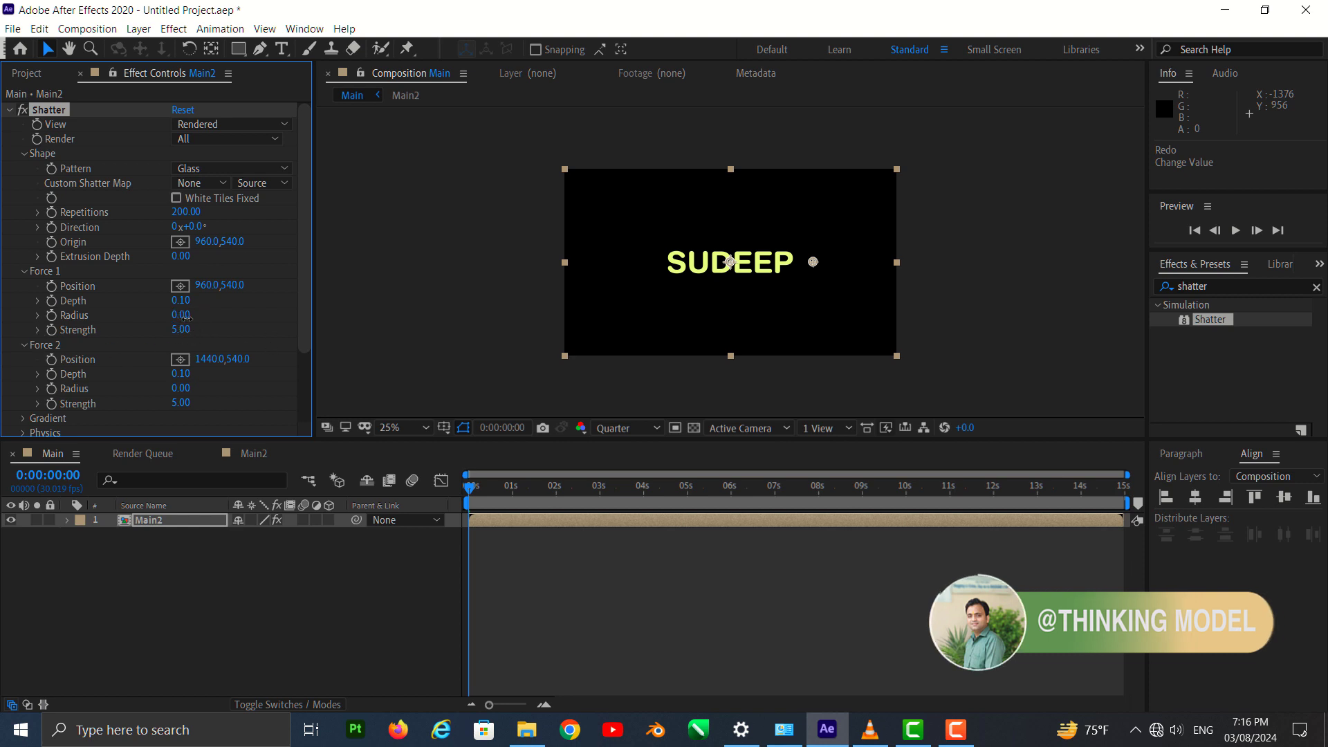
pyautogui.moveTo(204, 319); pyautogui.dragTo(214, 318)
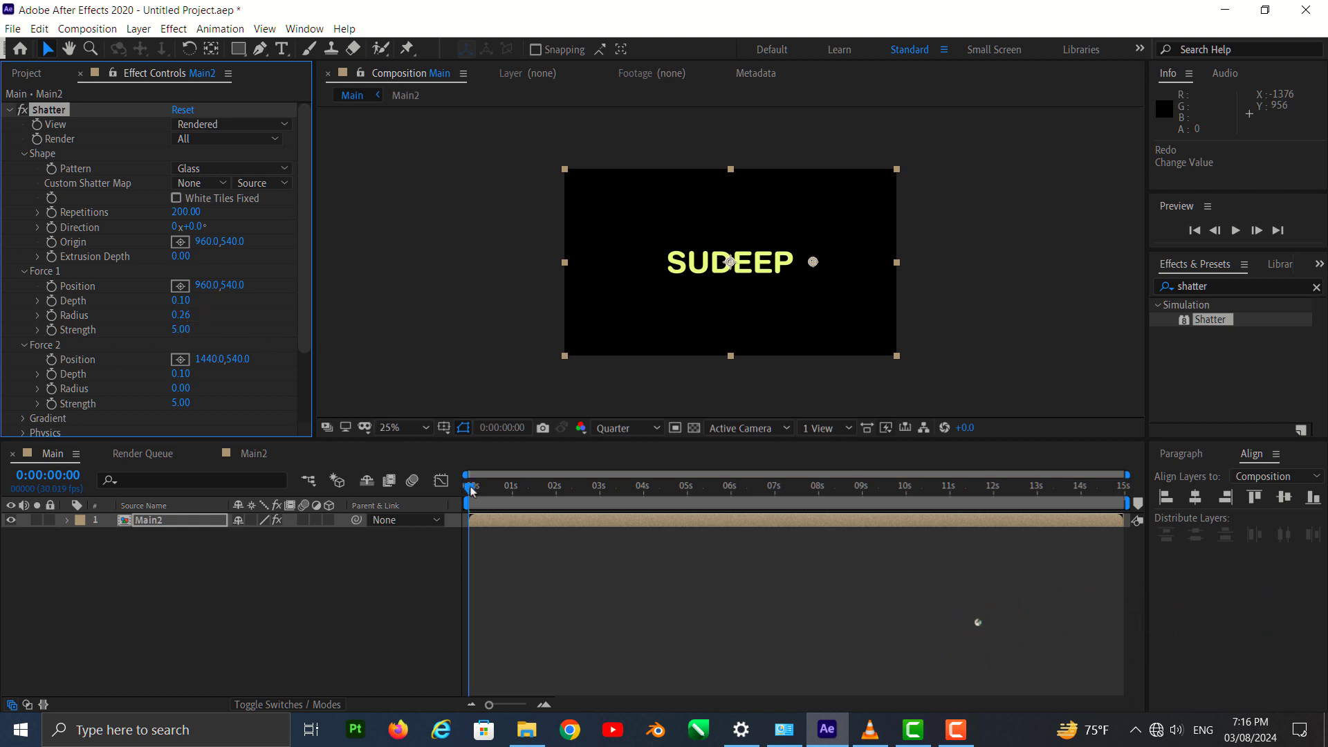
pyautogui.press('space')
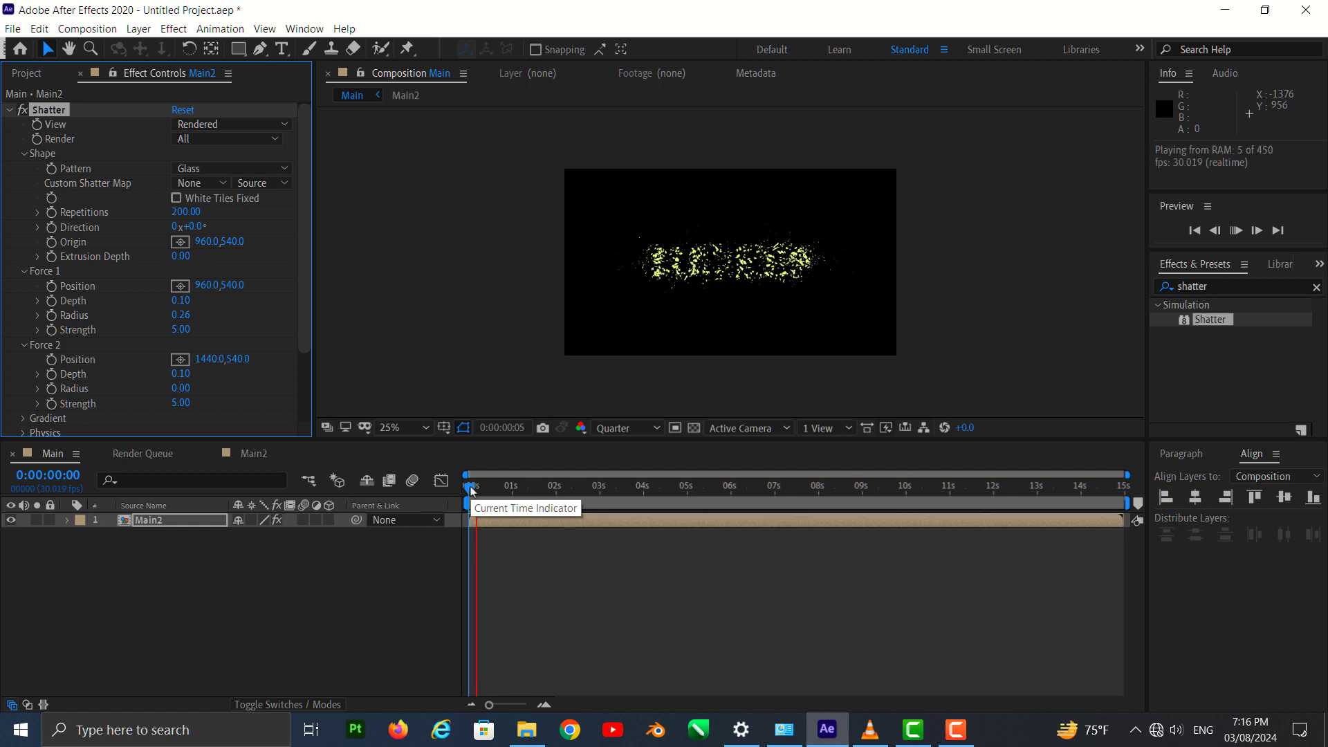
pyautogui.click(505, 523)
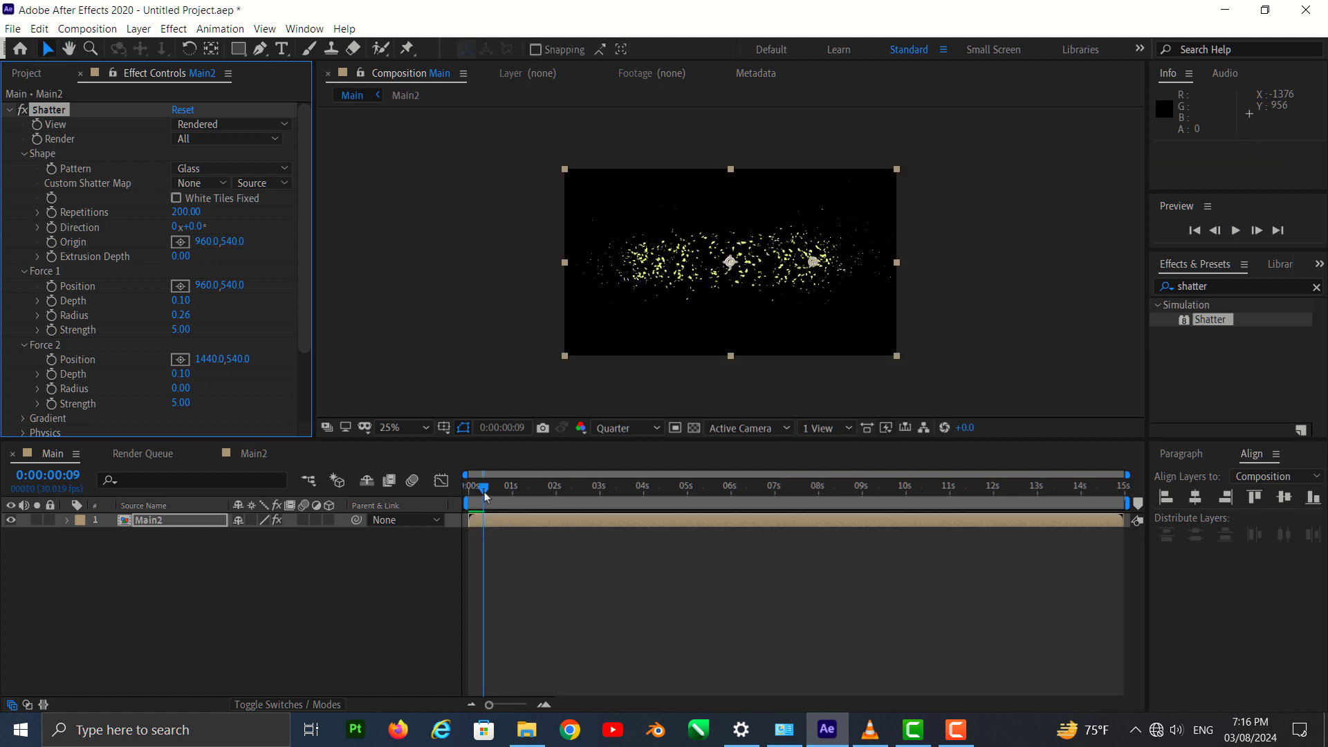
pyautogui.moveTo(485, 495); pyautogui.dragTo(470, 492)
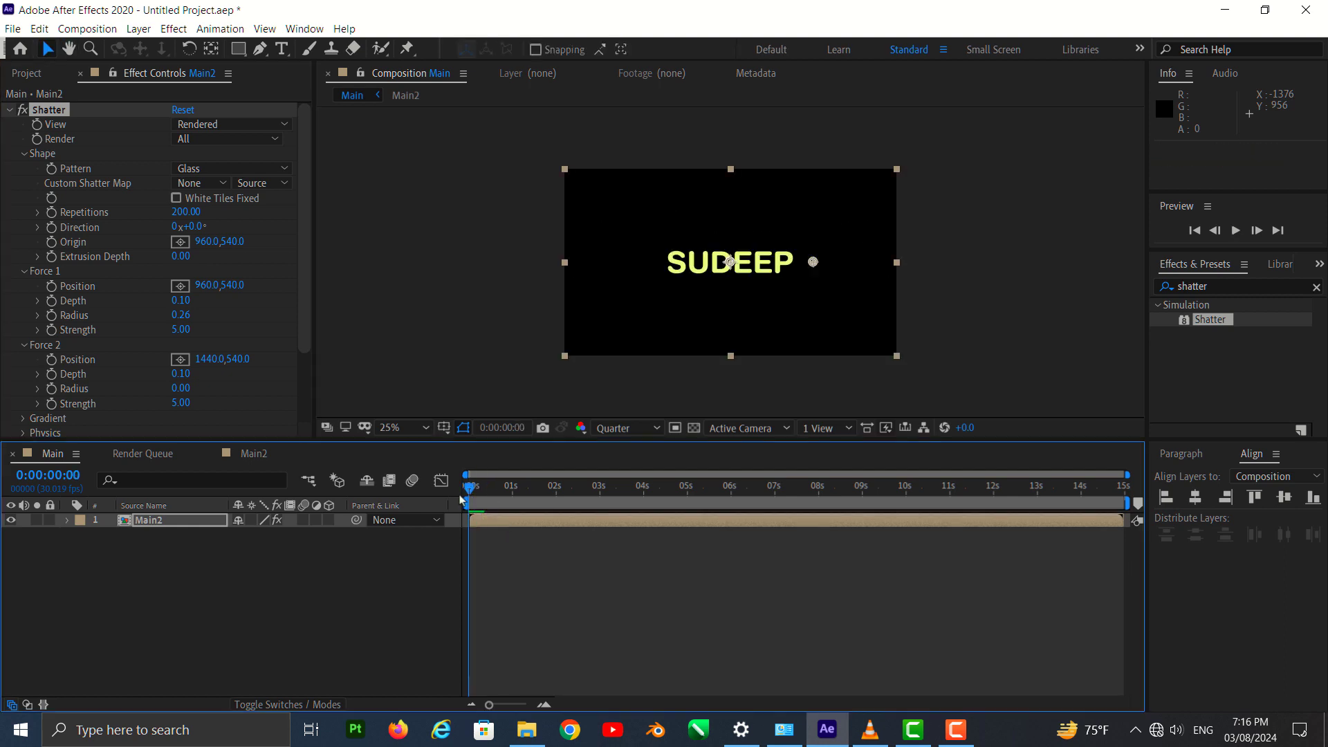
# Place Force 1's position just before the first letter of the text, at about 556, 532, and preview the shatter
pyautogui.click(179, 286)
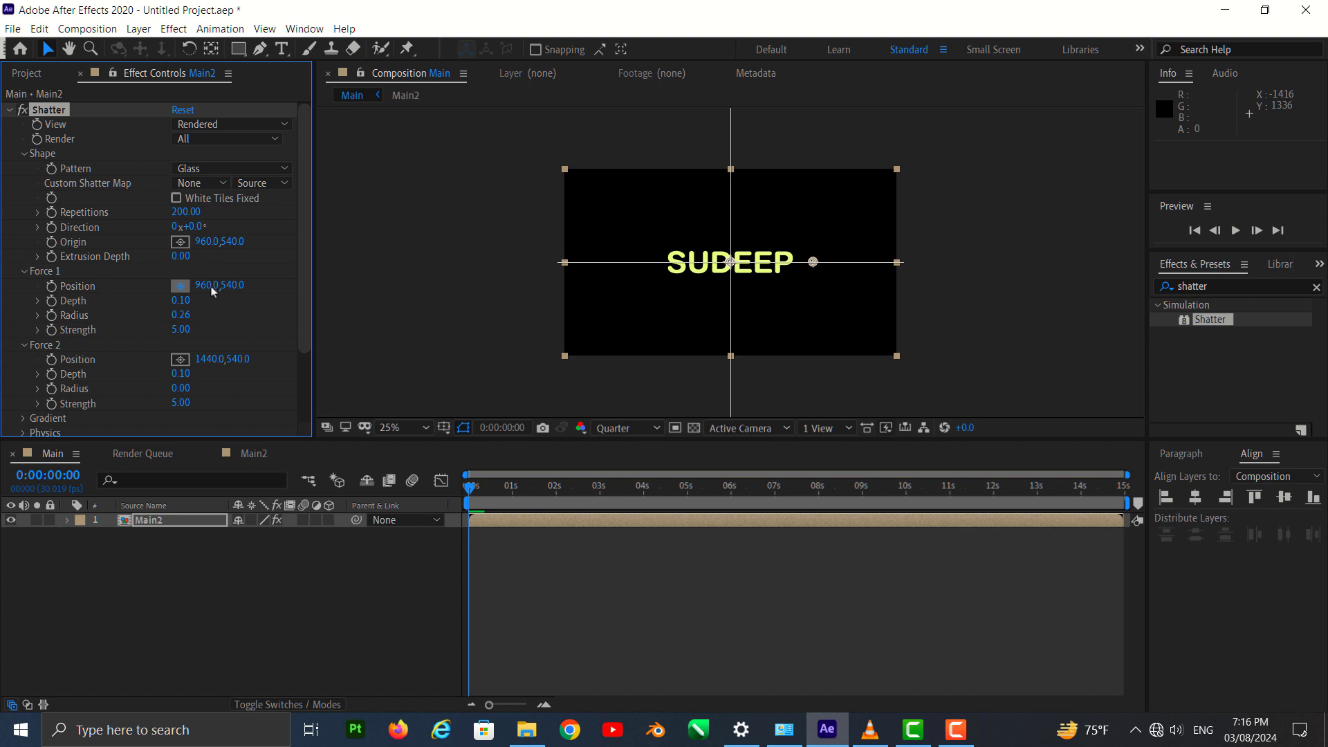
pyautogui.click(660, 261)
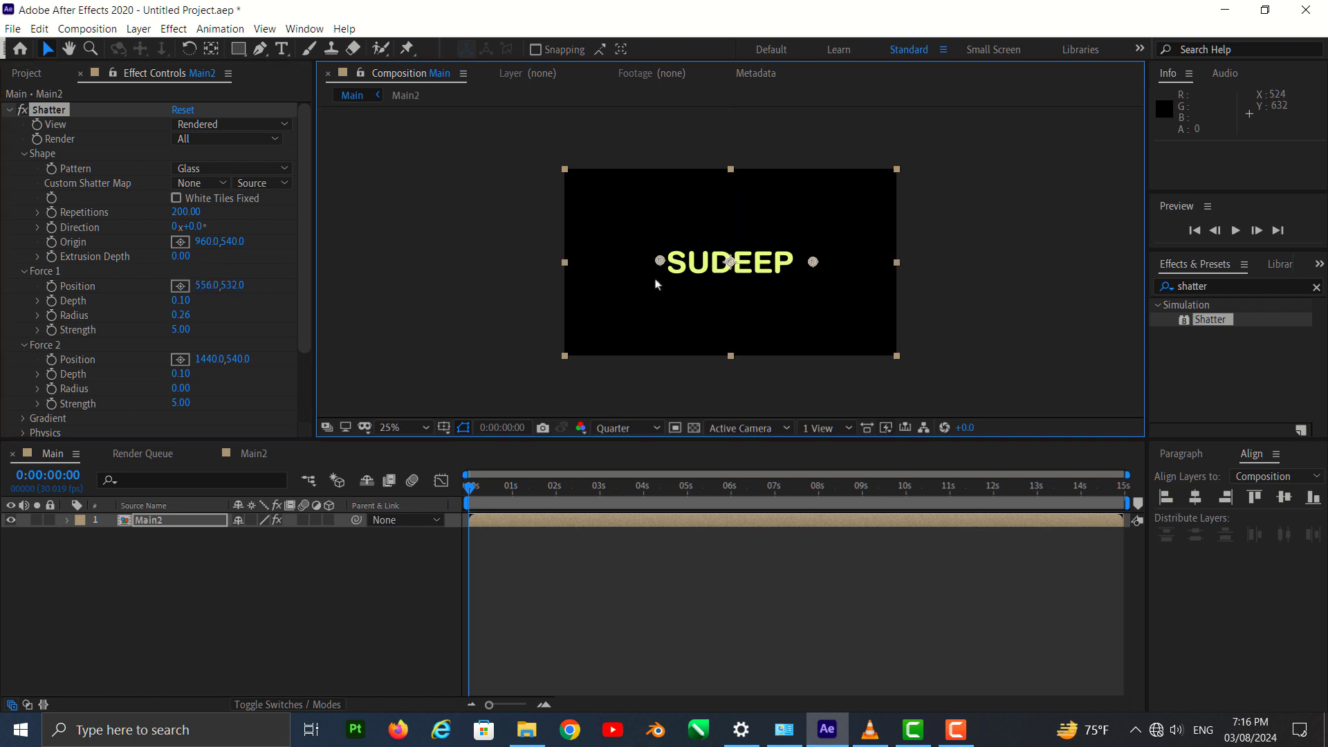
pyautogui.press('space')
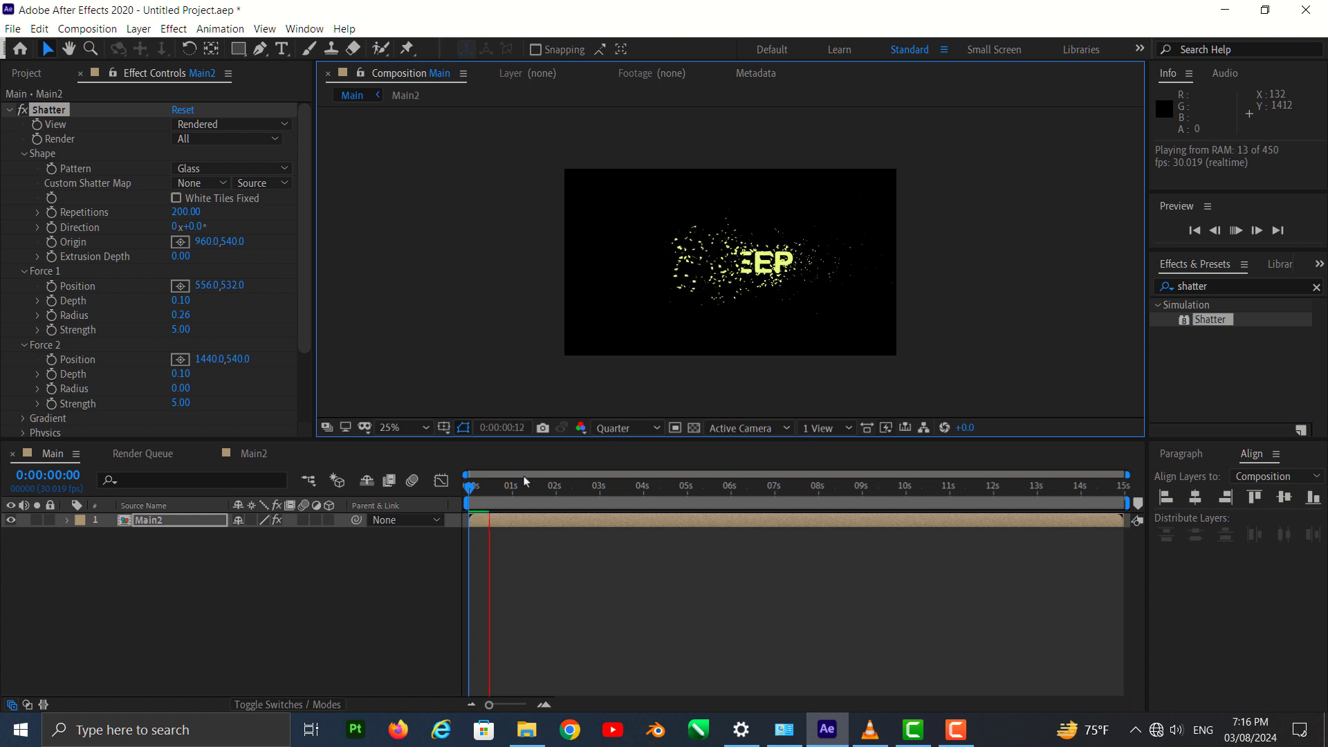
pyautogui.press('space')
# Move Force 1's position below the centre of the text, to about 976, 744, and preview from the start
pyautogui.moveTo(660, 262); pyautogui.dragTo(732, 303)
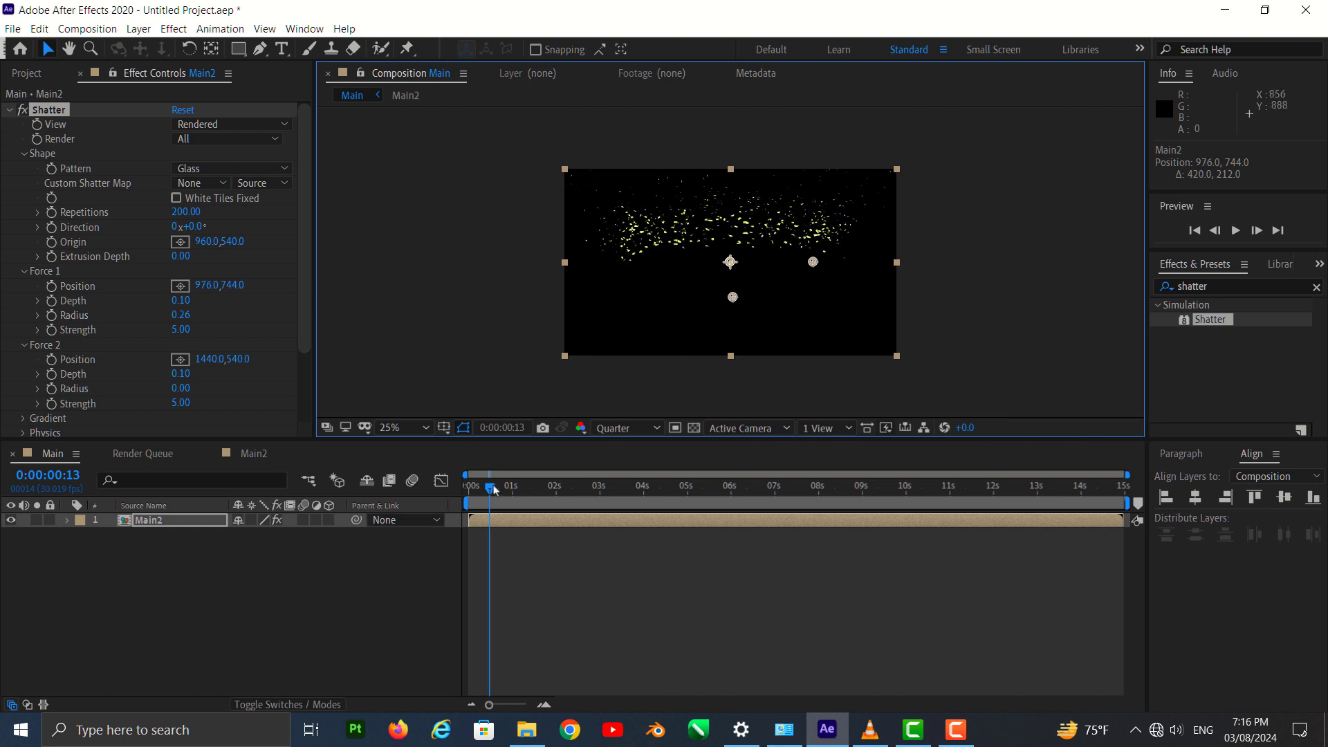
pyautogui.moveTo(490, 487); pyautogui.dragTo(463, 494)
pyautogui.press('space')
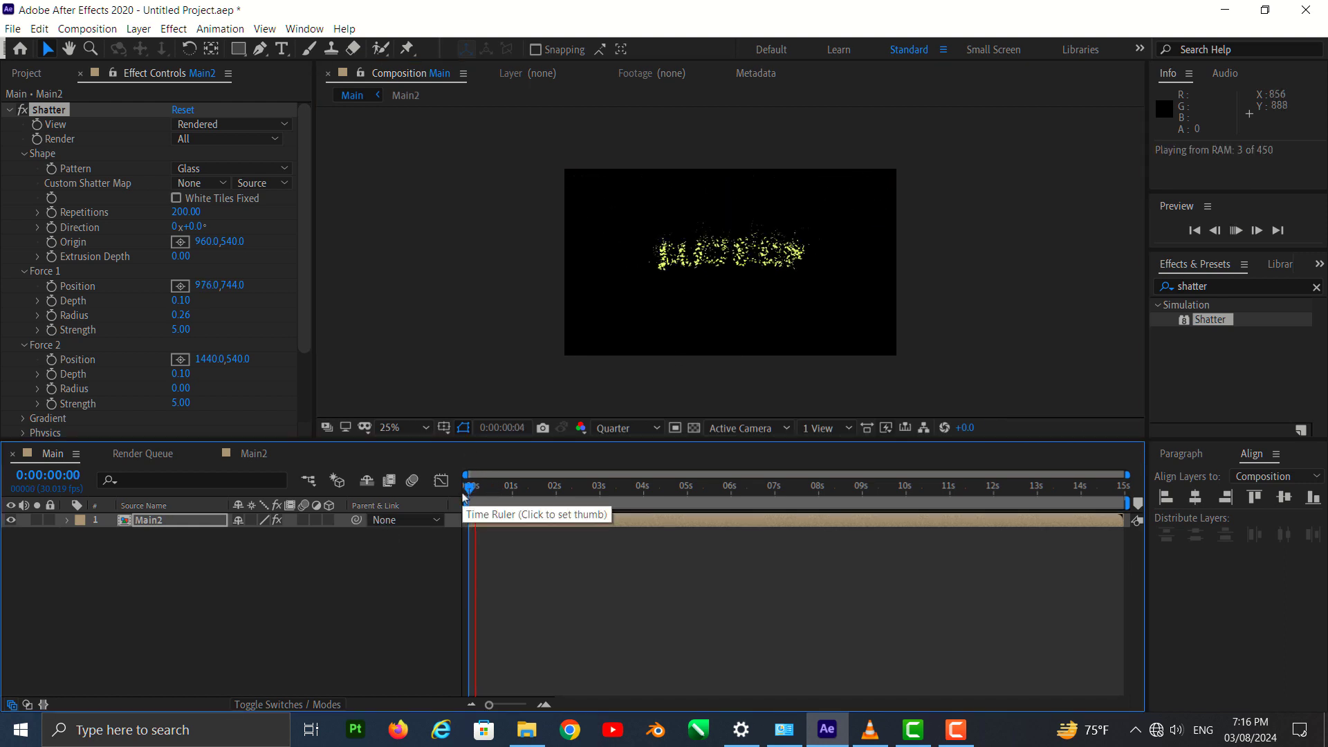
pyautogui.press('space')
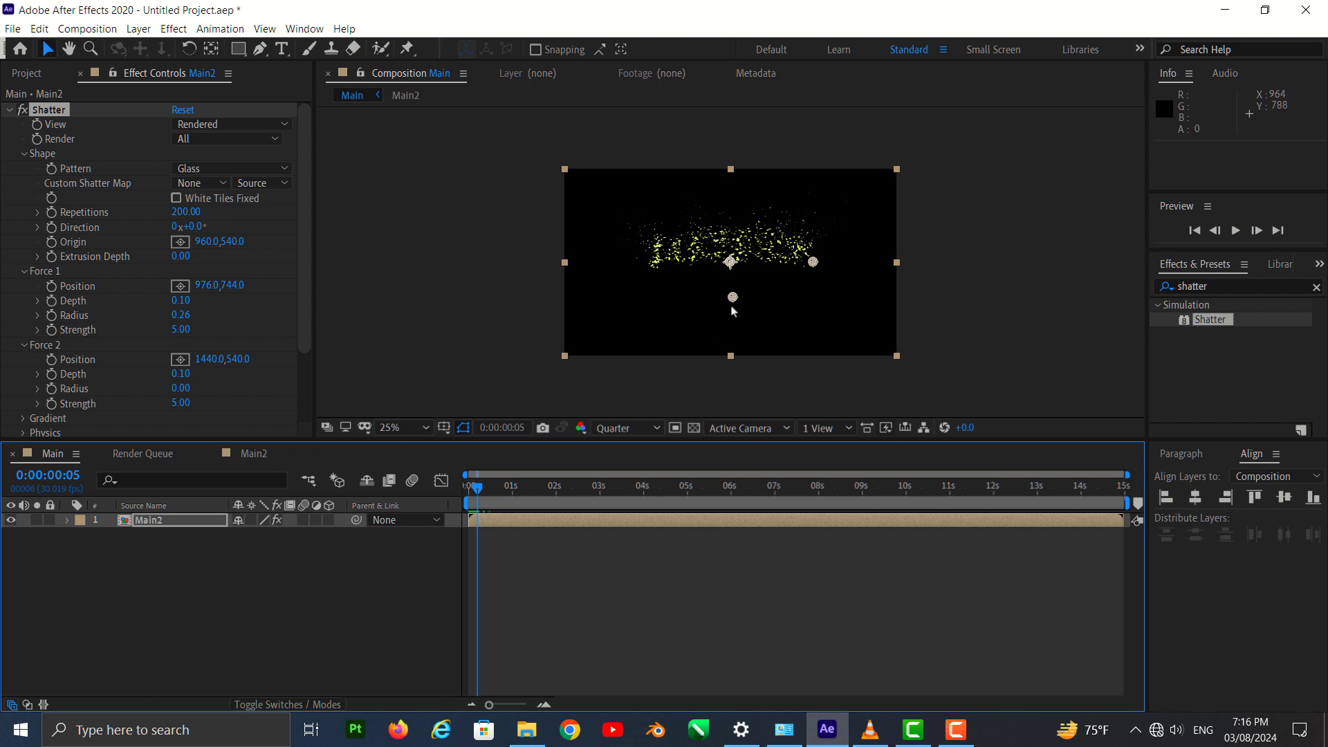
# Move Force 1's position above the text to about 960, 292, preview from the start, and scrub to 0:00:00:17
pyautogui.moveTo(732, 299); pyautogui.dragTo(731, 223)
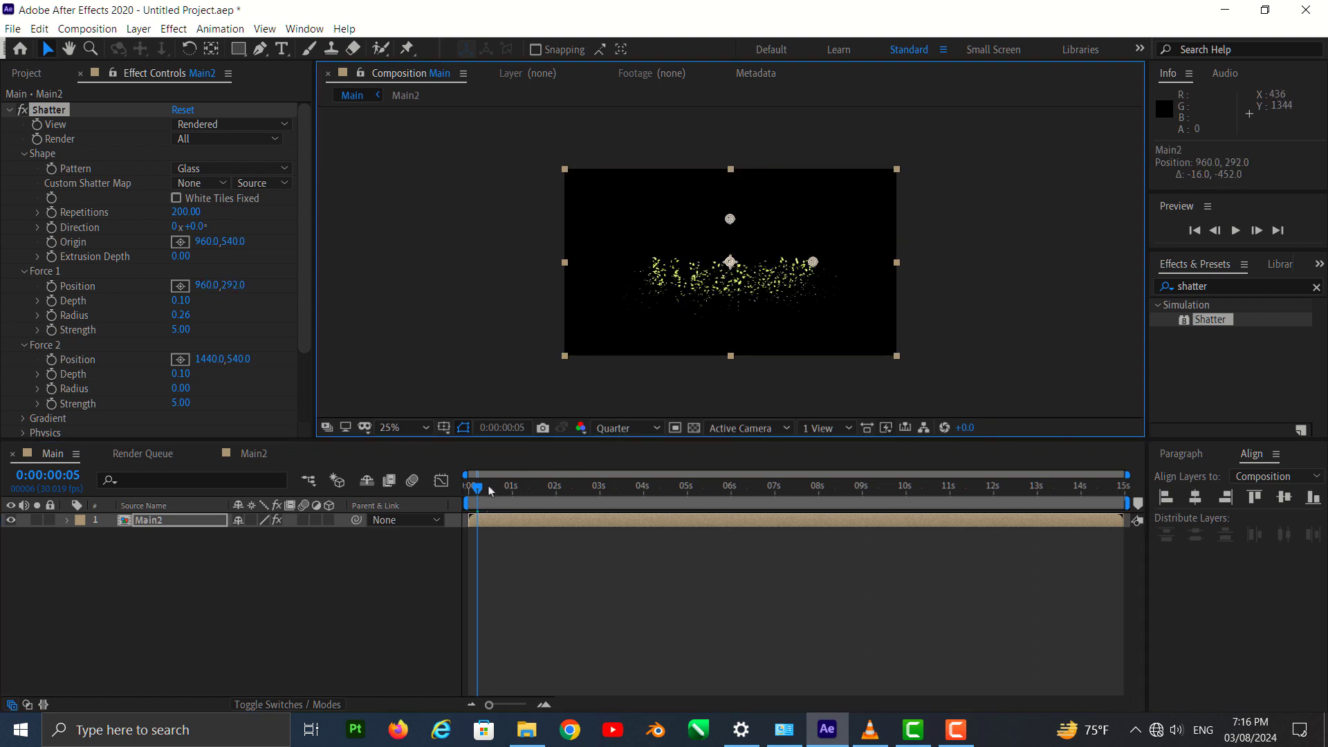
pyautogui.moveTo(478, 489); pyautogui.dragTo(455, 499)
pyautogui.press('space')
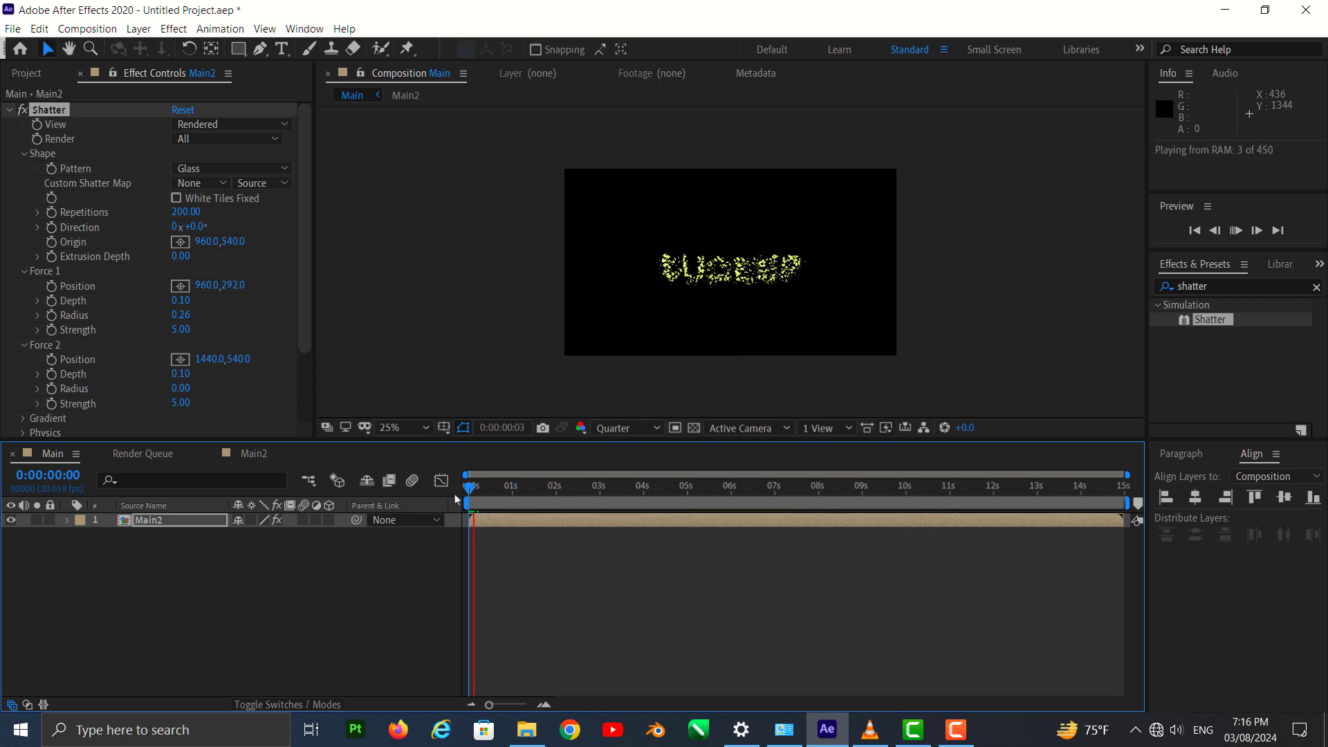
pyautogui.press('space')
pyautogui.moveTo(477, 494); pyautogui.dragTo(494, 492)
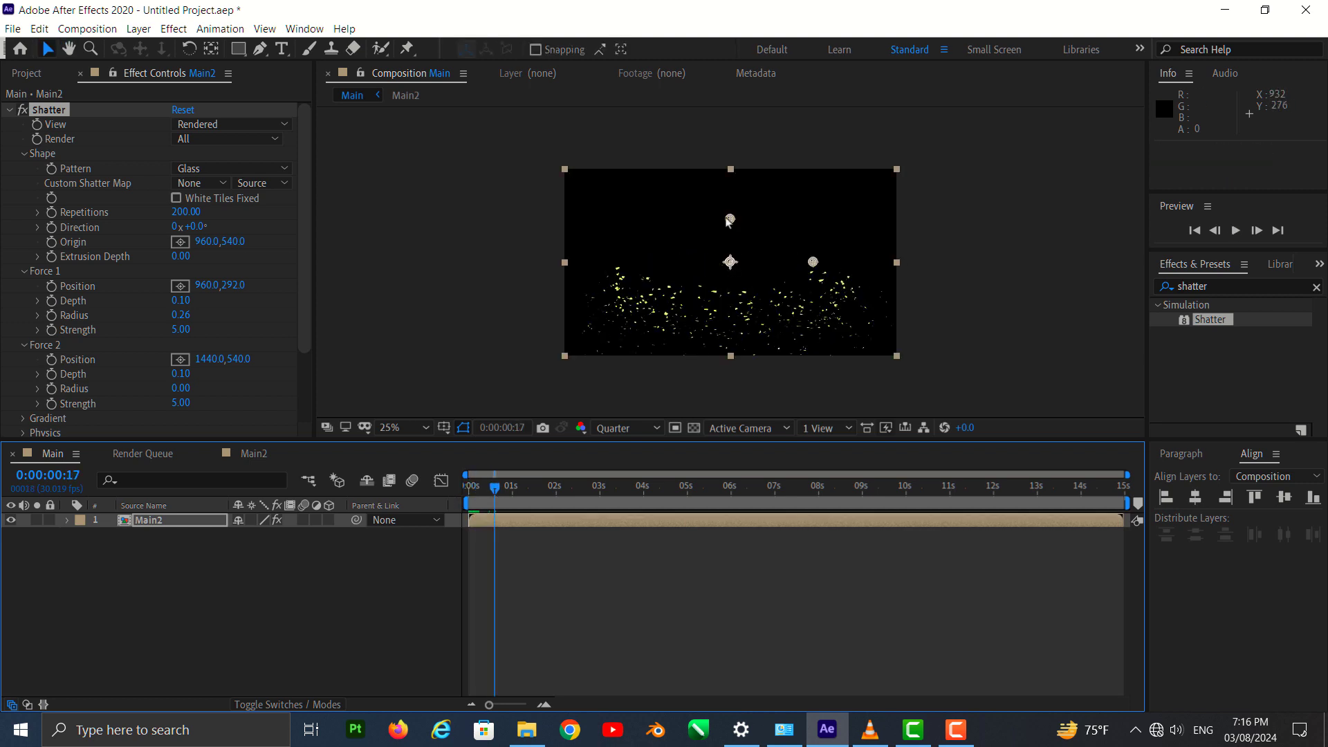
# Move Force 1's position near the composition's left edge, to about 100, 552, and preview from the start
pyautogui.moveTo(730, 225); pyautogui.dragTo(602, 274)
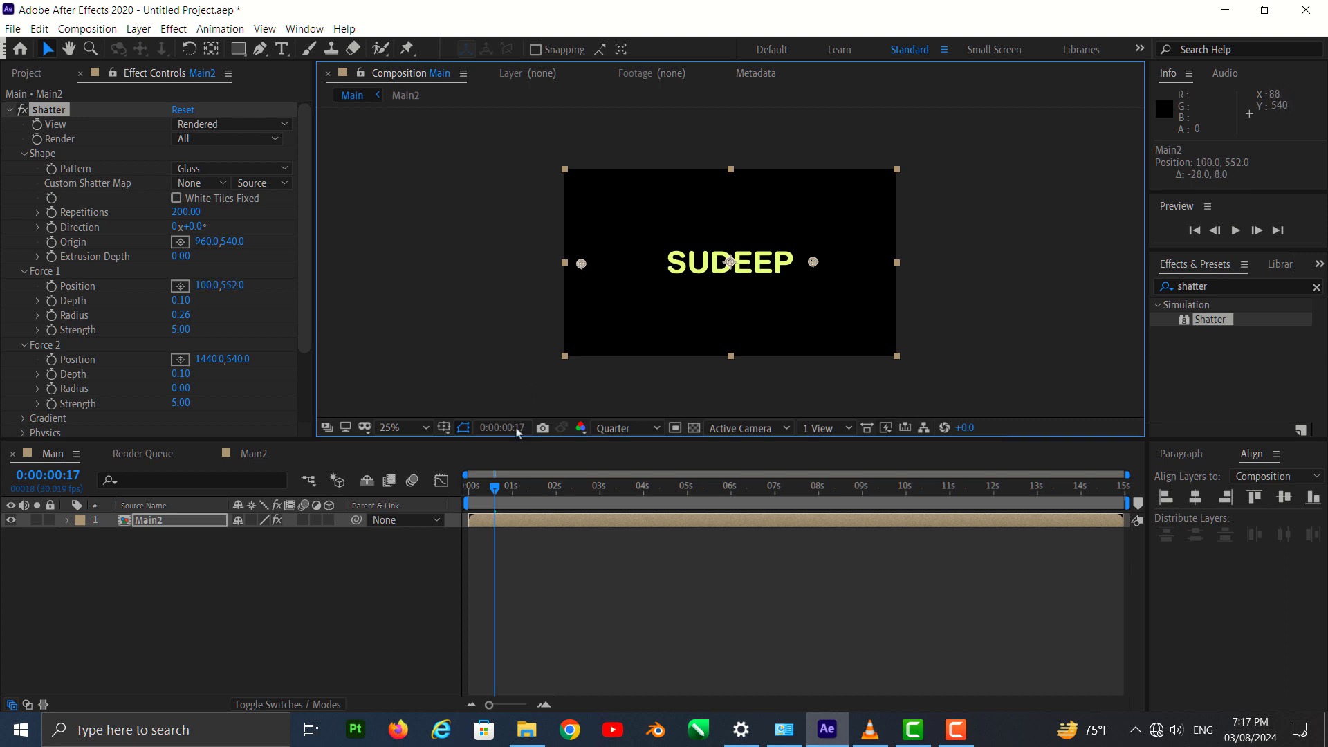
pyautogui.moveTo(495, 488); pyautogui.dragTo(462, 493)
pyautogui.press('space')
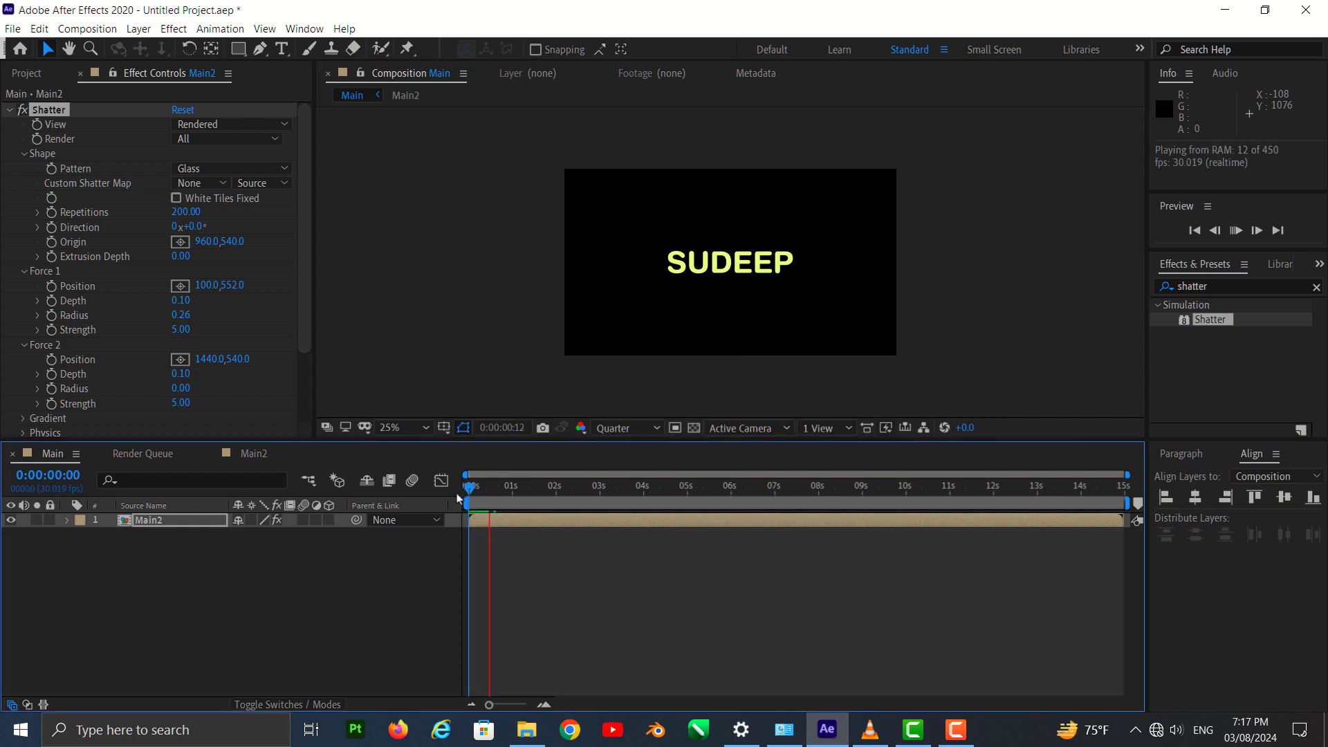
pyautogui.click(595, 279)
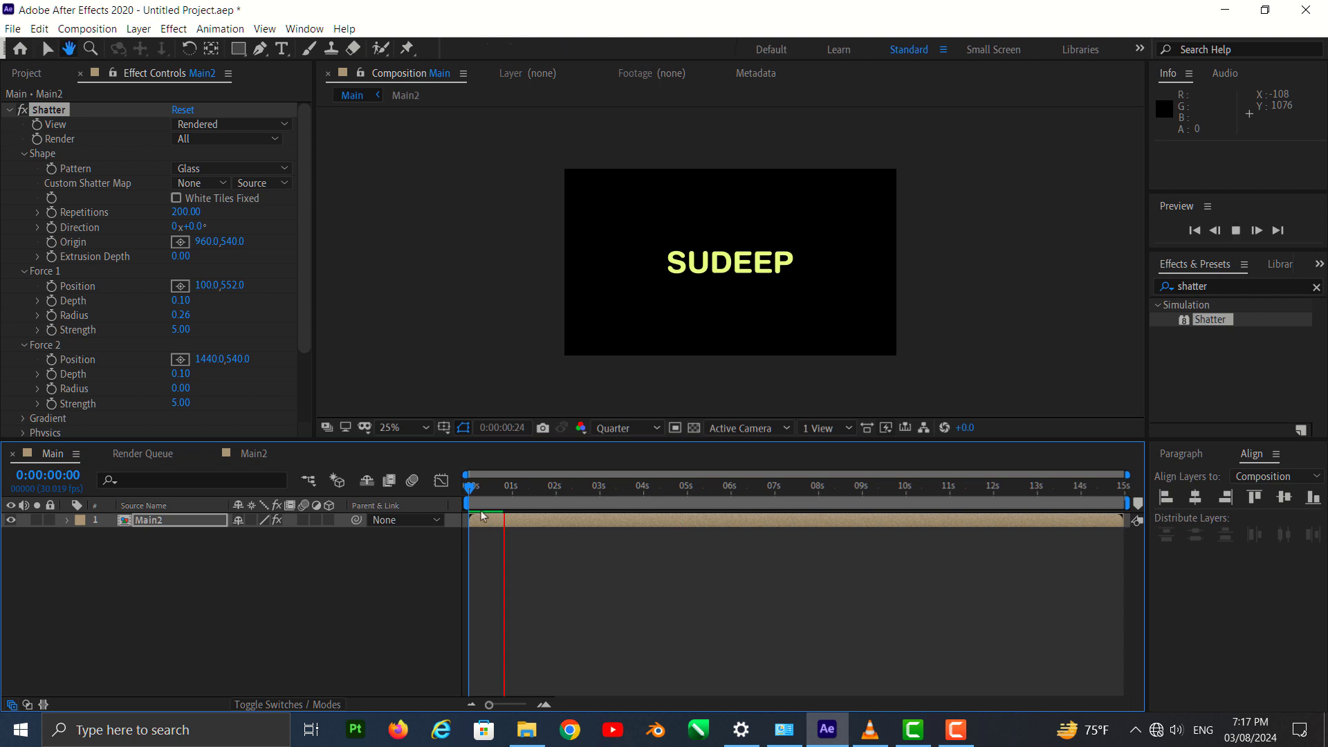
# Bring Force 1's position closer to the first letter, to about 436, 544, and preview from the start
pyautogui.moveTo(583, 269); pyautogui.dragTo(642, 268)
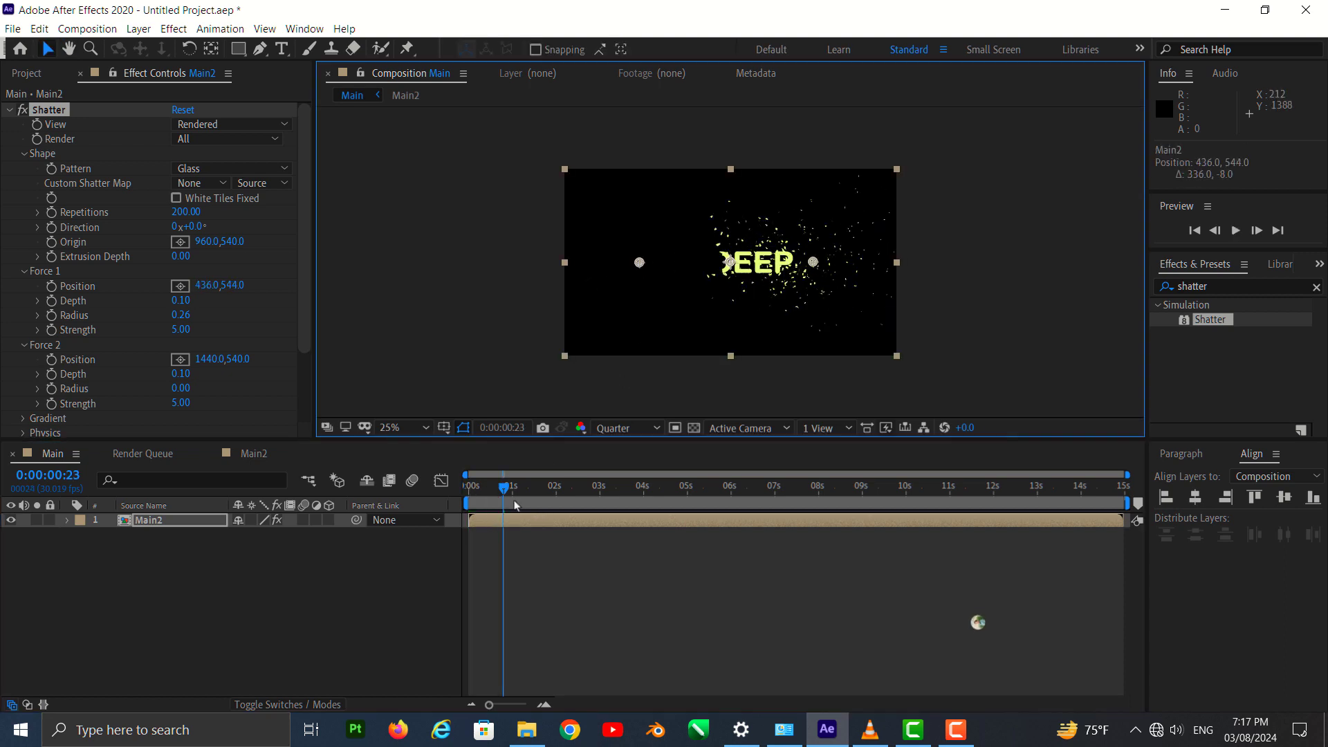
pyautogui.click(470, 487)
pyautogui.moveTo(468, 496); pyautogui.dragTo(445, 496)
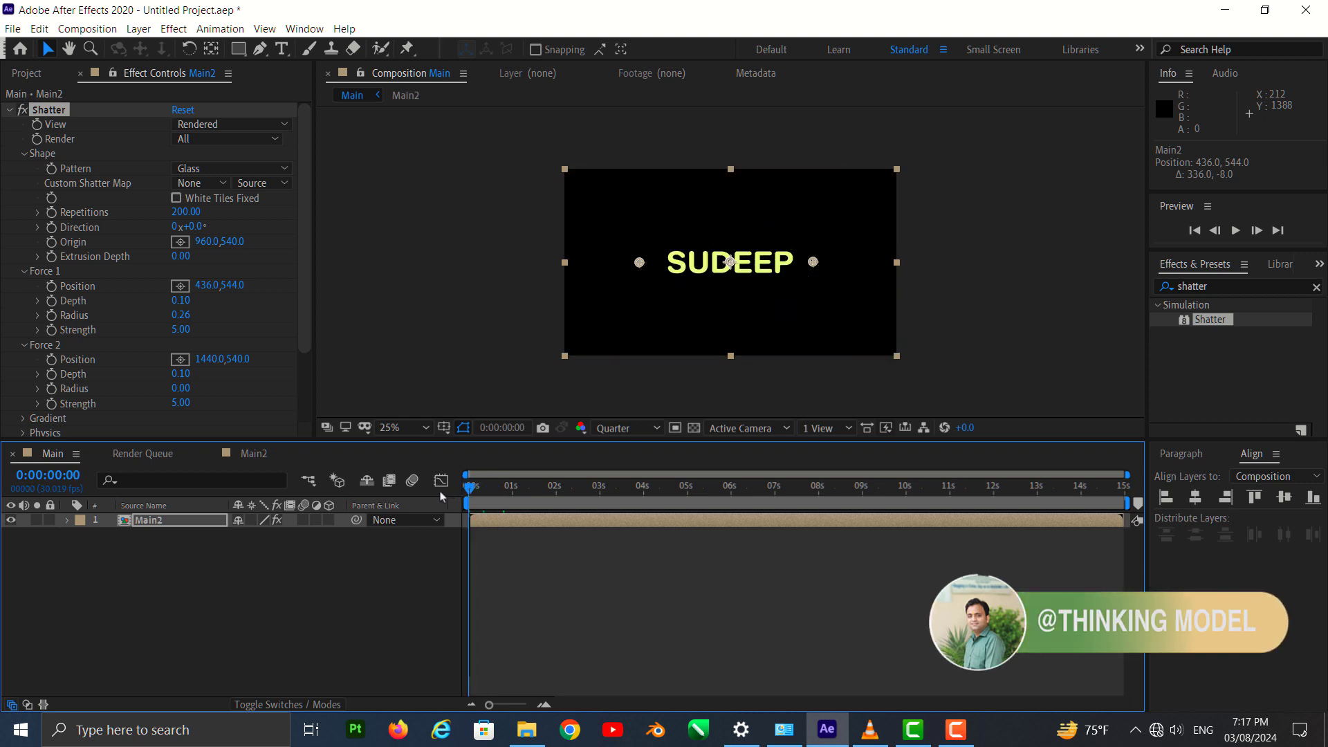
pyautogui.press('space')
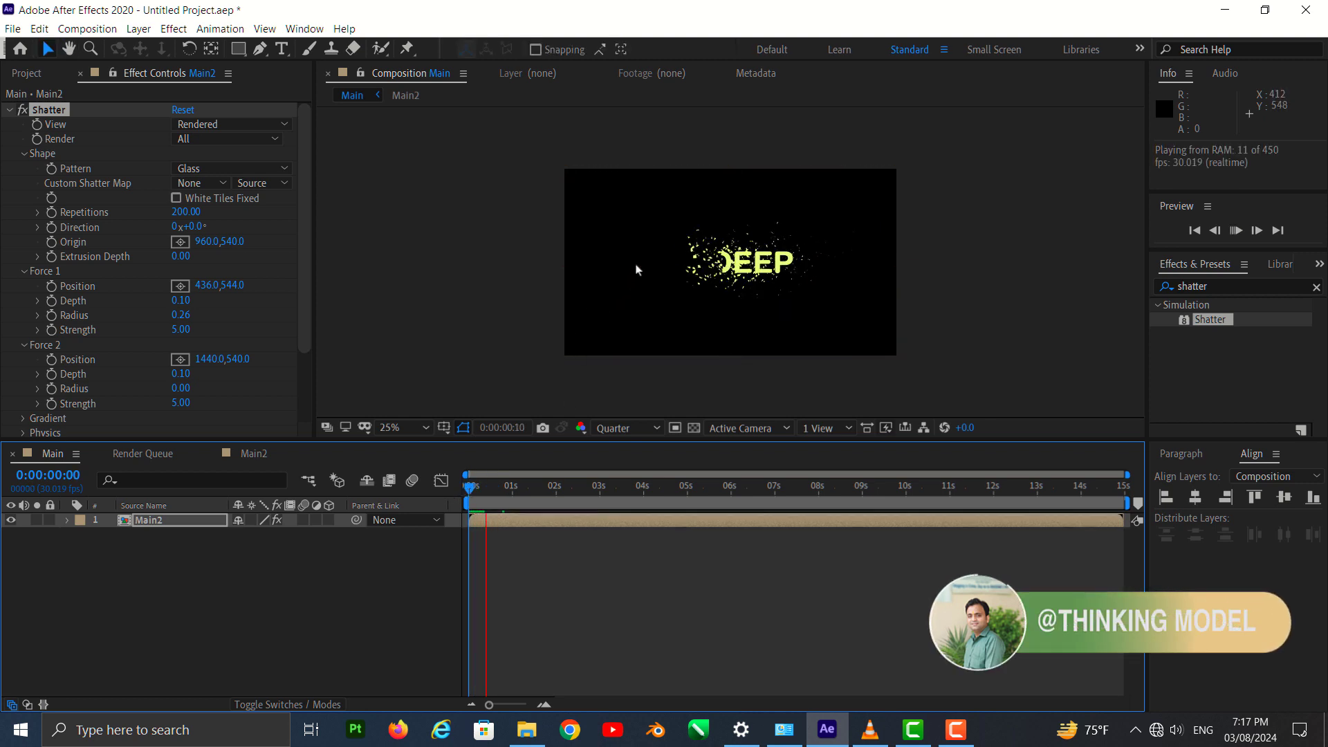
pyautogui.click(672, 268)
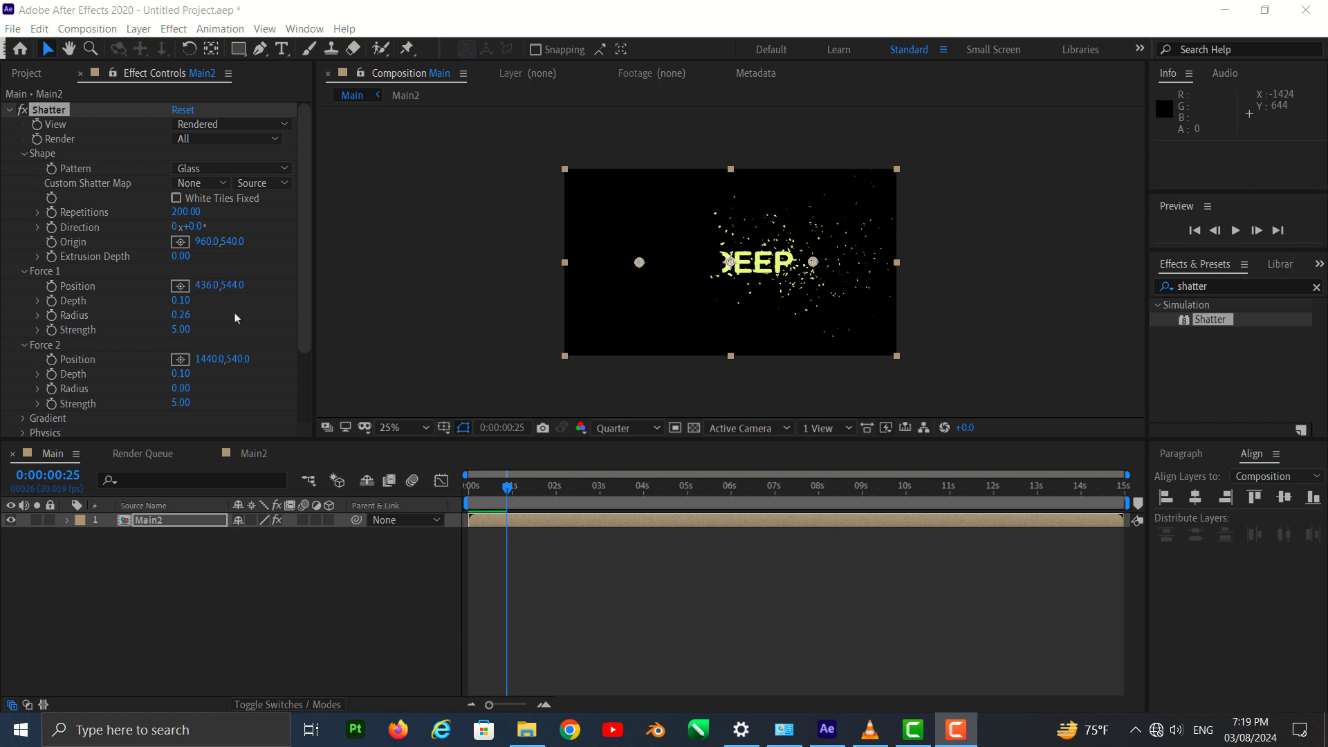
# Raise Force 1's Radius to 0.62 and preview the shatter from the start
pyautogui.moveTo(189, 320); pyautogui.dragTo(222, 324)
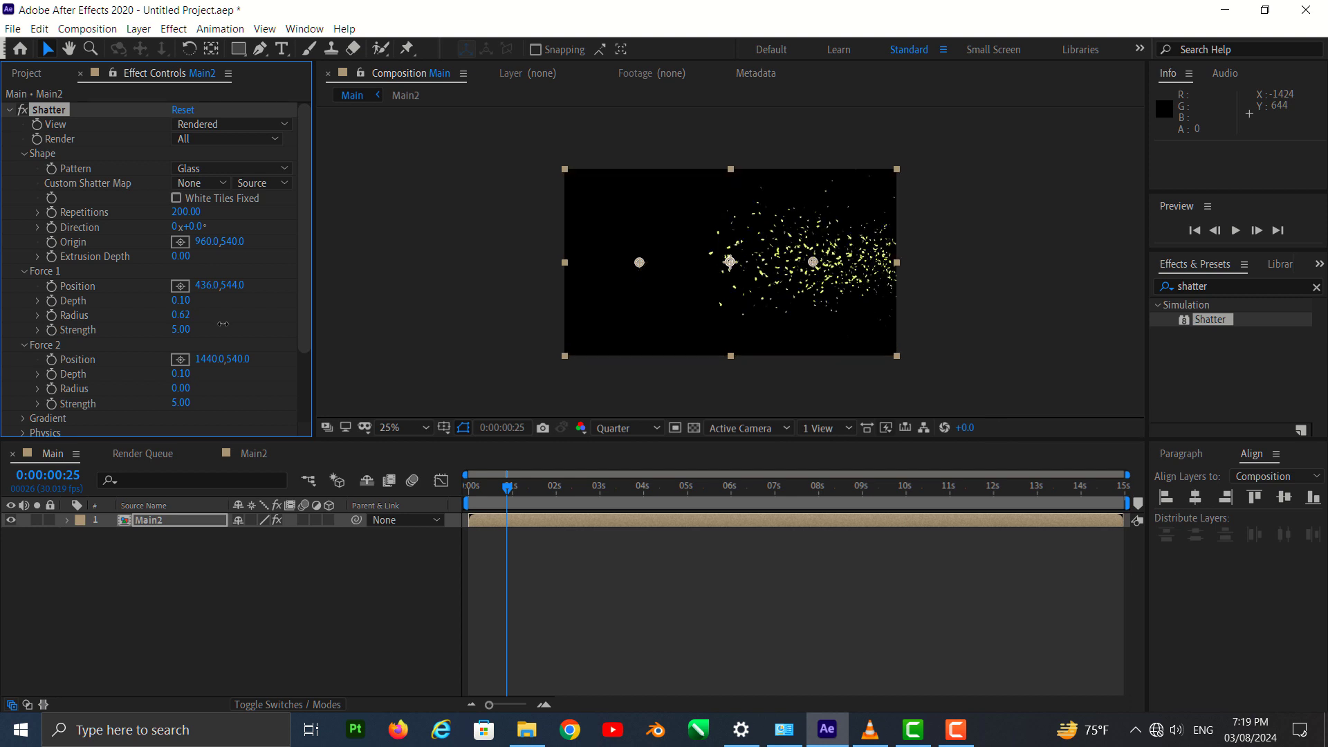
pyautogui.moveTo(508, 488); pyautogui.dragTo(462, 494)
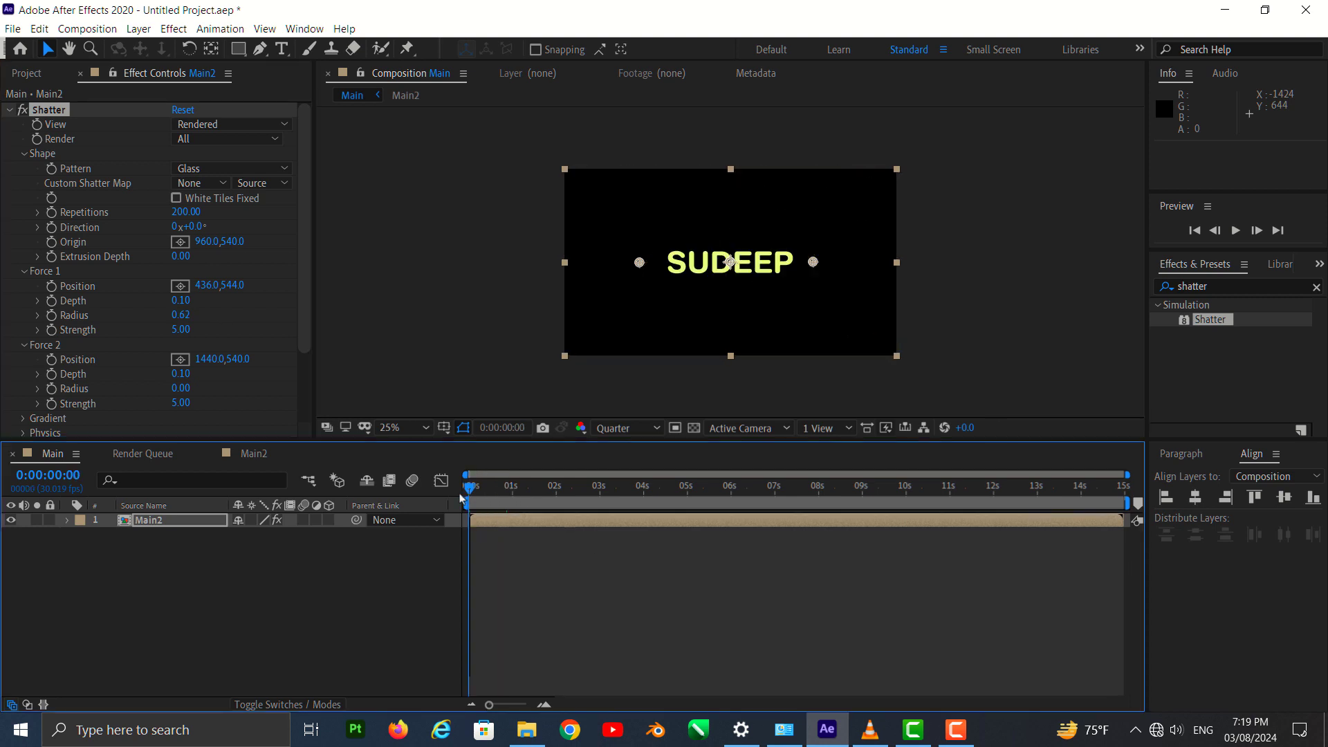
pyautogui.press('space')
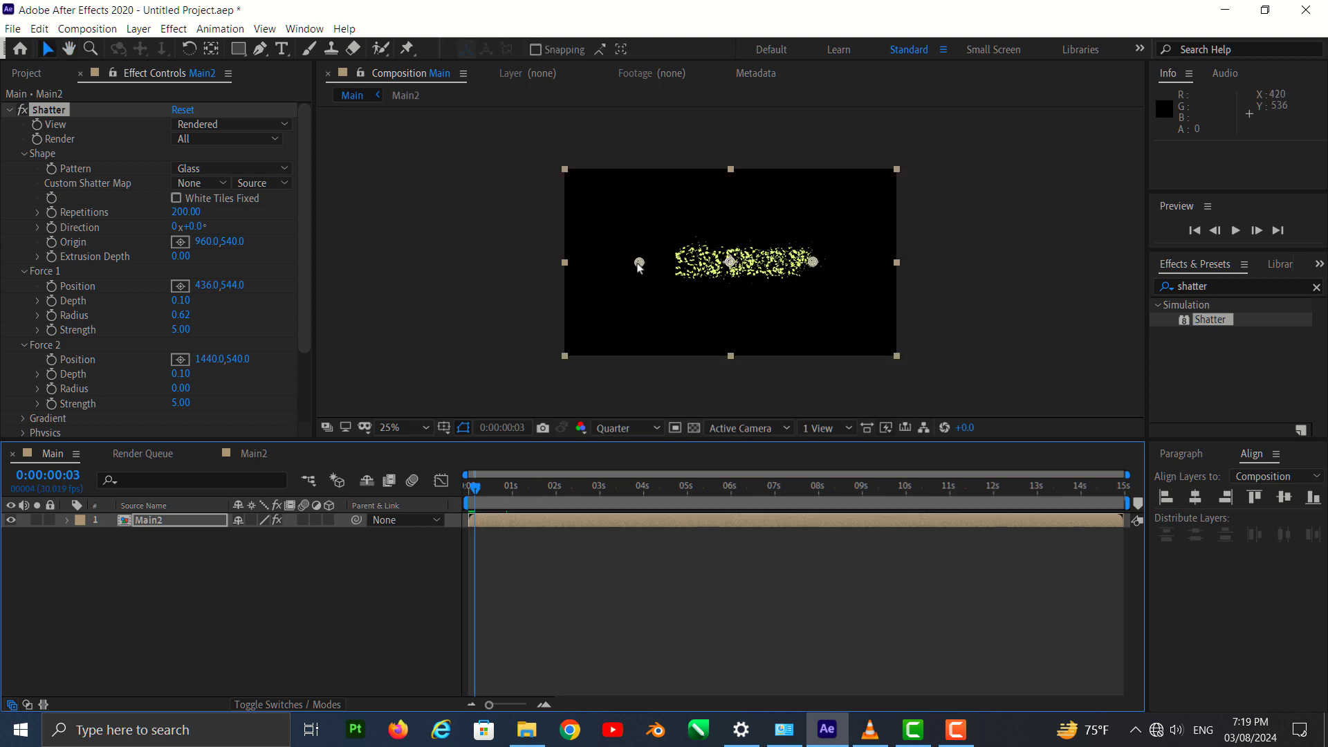
# Move Force 1's position to about 364, 548, raise its Strength to 15.10, and preview from the start
pyautogui.moveTo(638, 264); pyautogui.dragTo(627, 264)
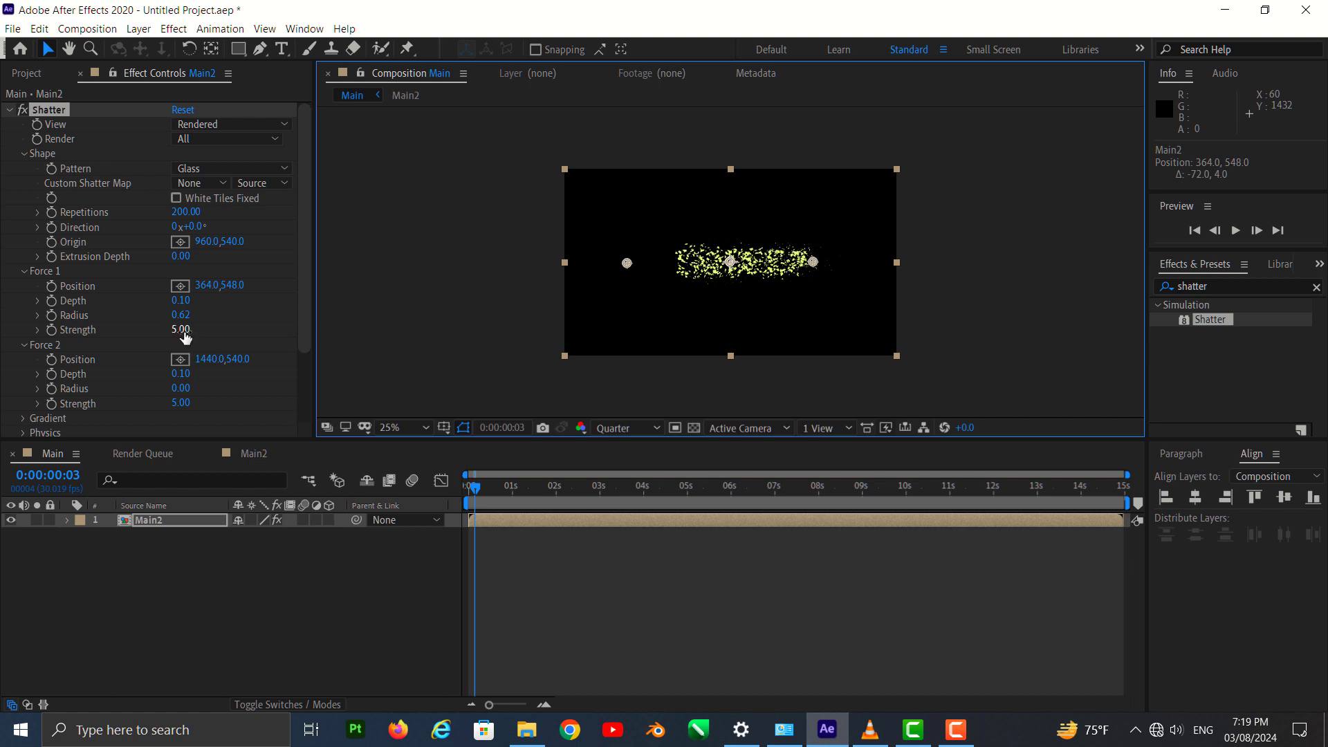
pyautogui.moveTo(185, 336); pyautogui.dragTo(277, 337)
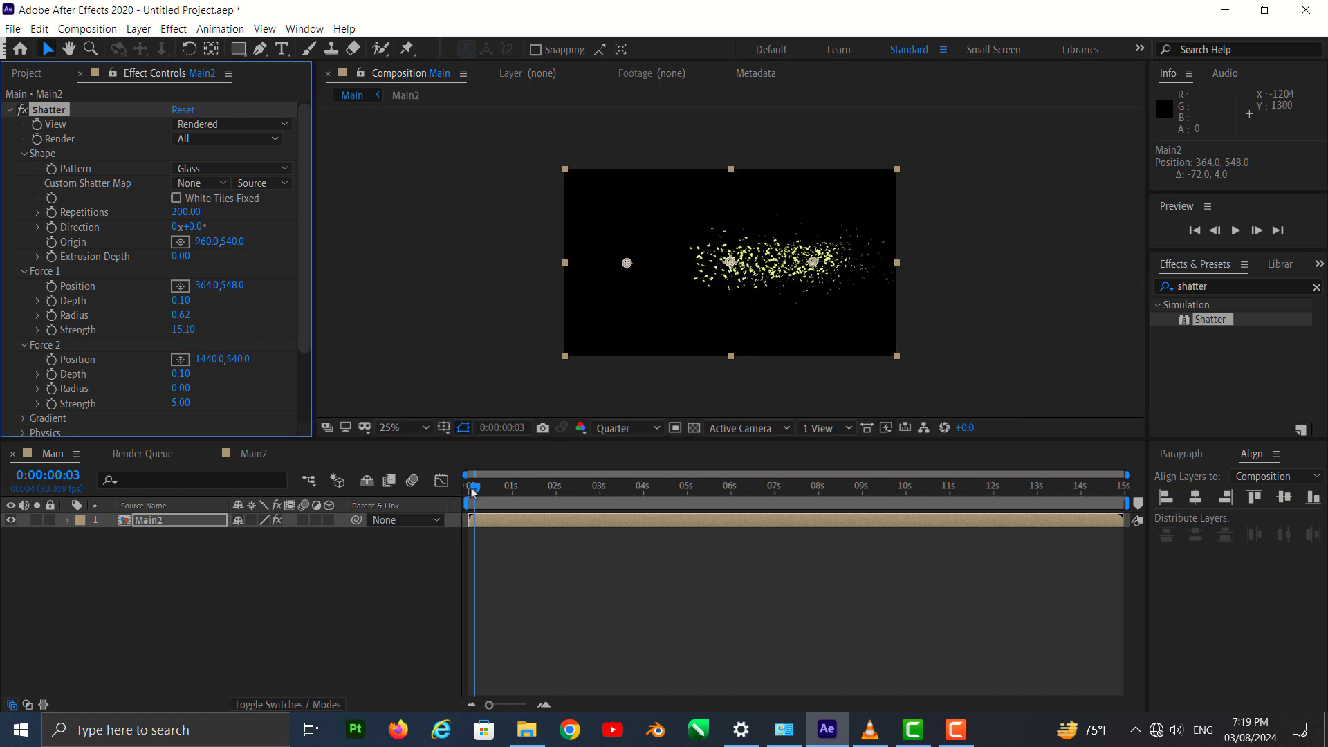
pyautogui.click(469, 489)
pyautogui.press('space')
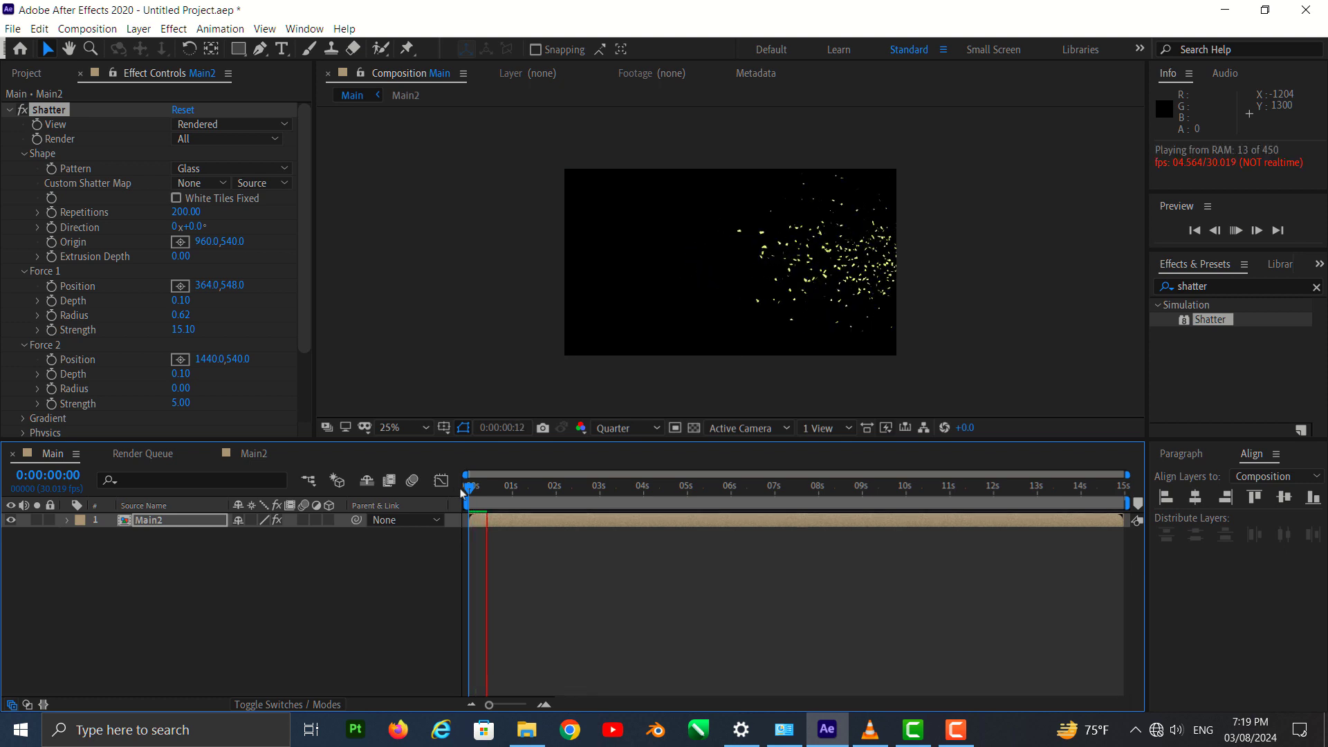
# Set Force 1's Strength to 5.00 and preview the shatter from the start of the timeline
pyautogui.click(186, 331)
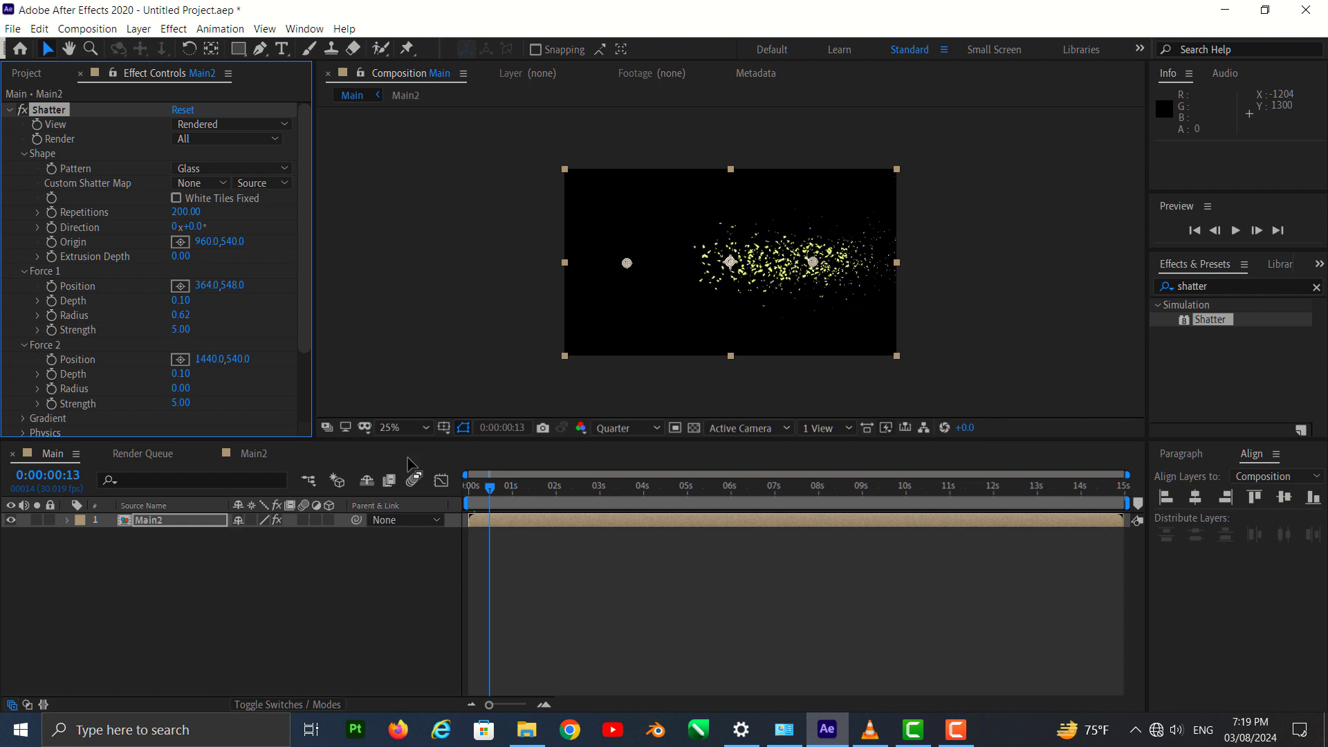
pyautogui.moveTo(489, 488); pyautogui.dragTo(466, 490)
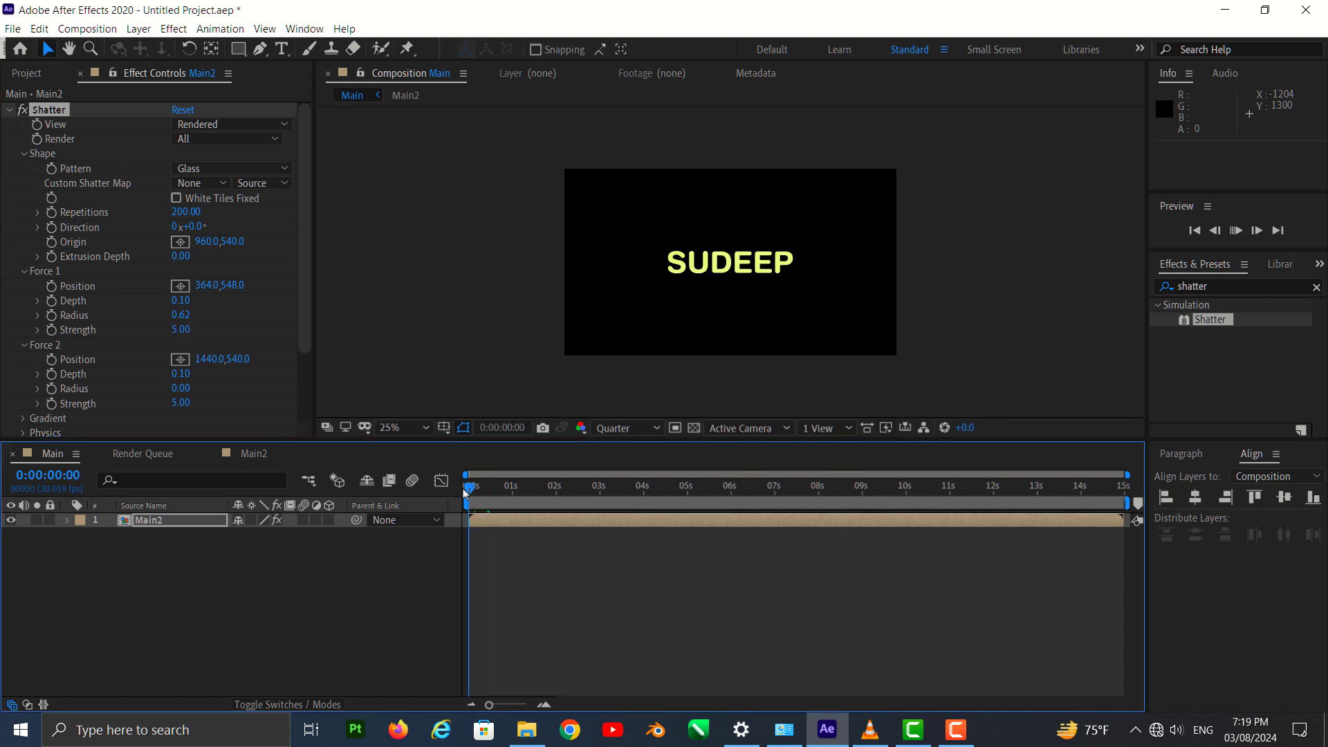
pyautogui.press('space')
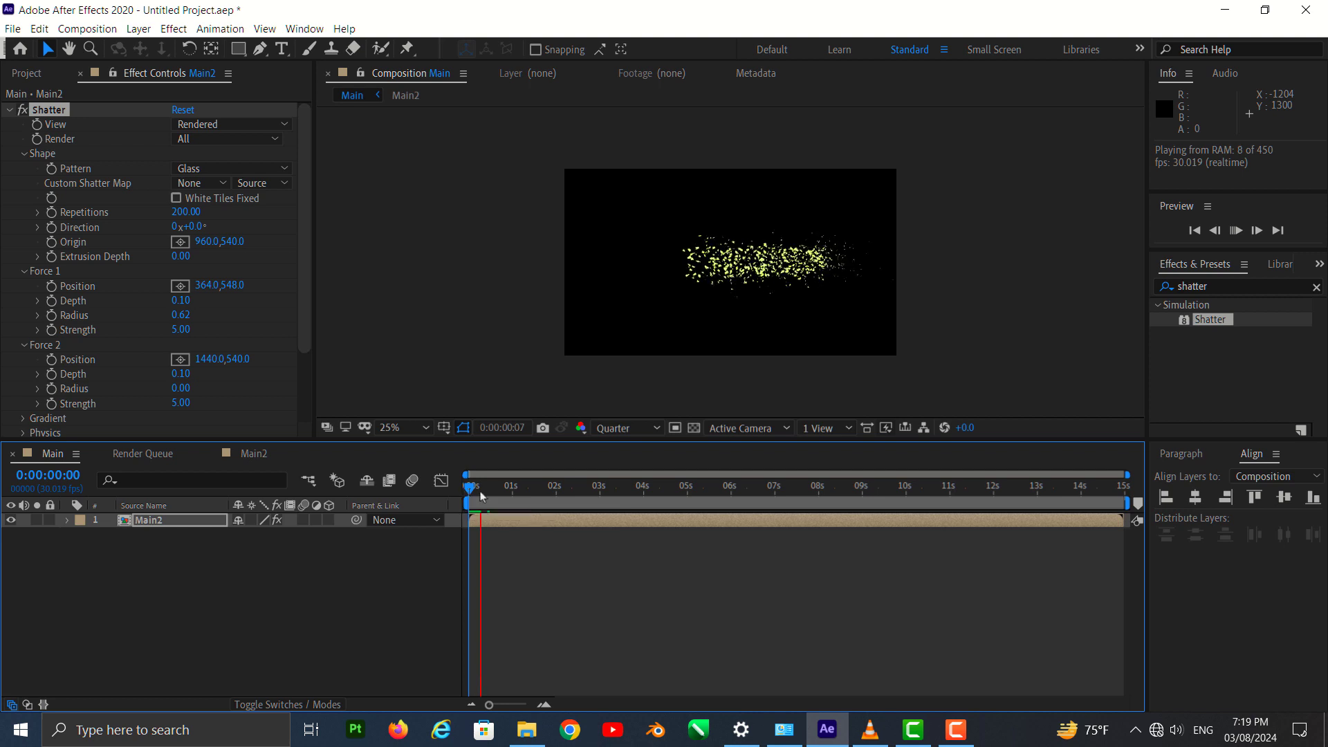
# Try a Force 1 Strength of 20.20 and preview the shatter from the start of the timeline
pyautogui.press('space')
pyautogui.moveTo(481, 488); pyautogui.dragTo(467, 488)
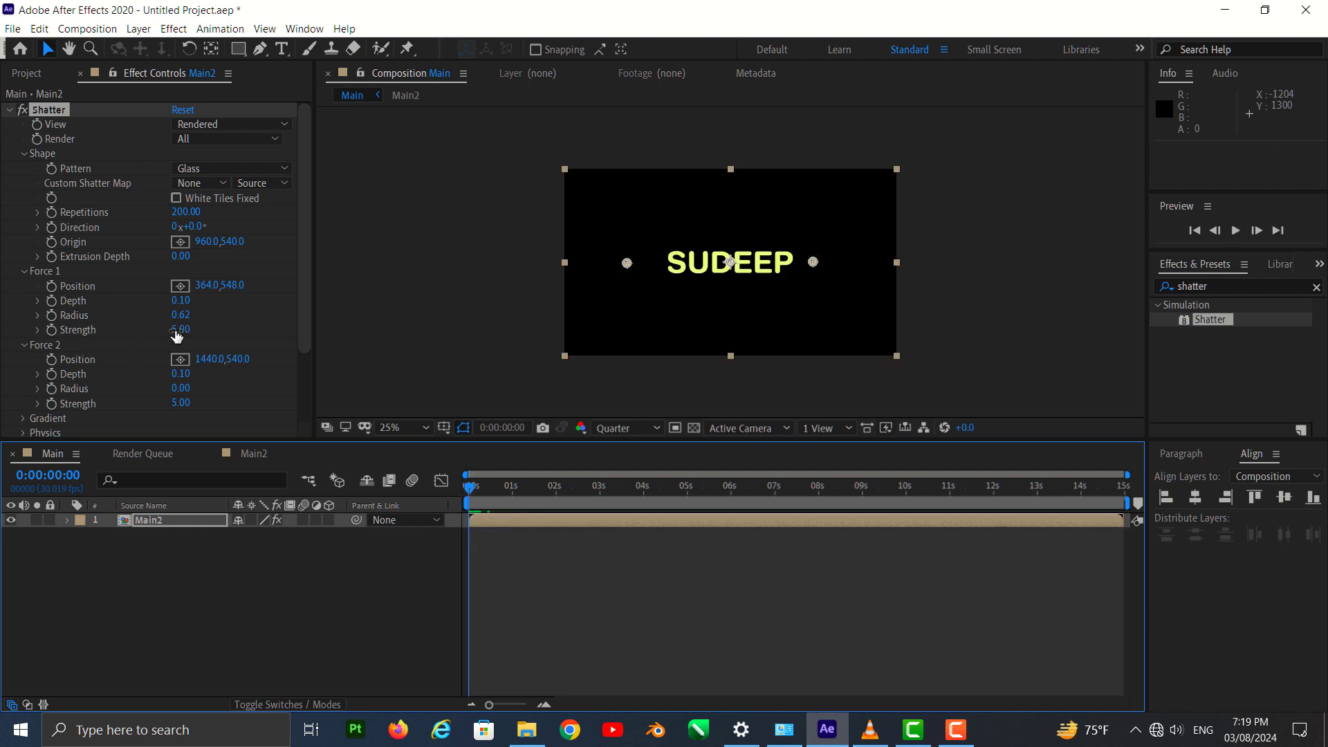
pyautogui.click(176, 333)
pyautogui.click(336, 344)
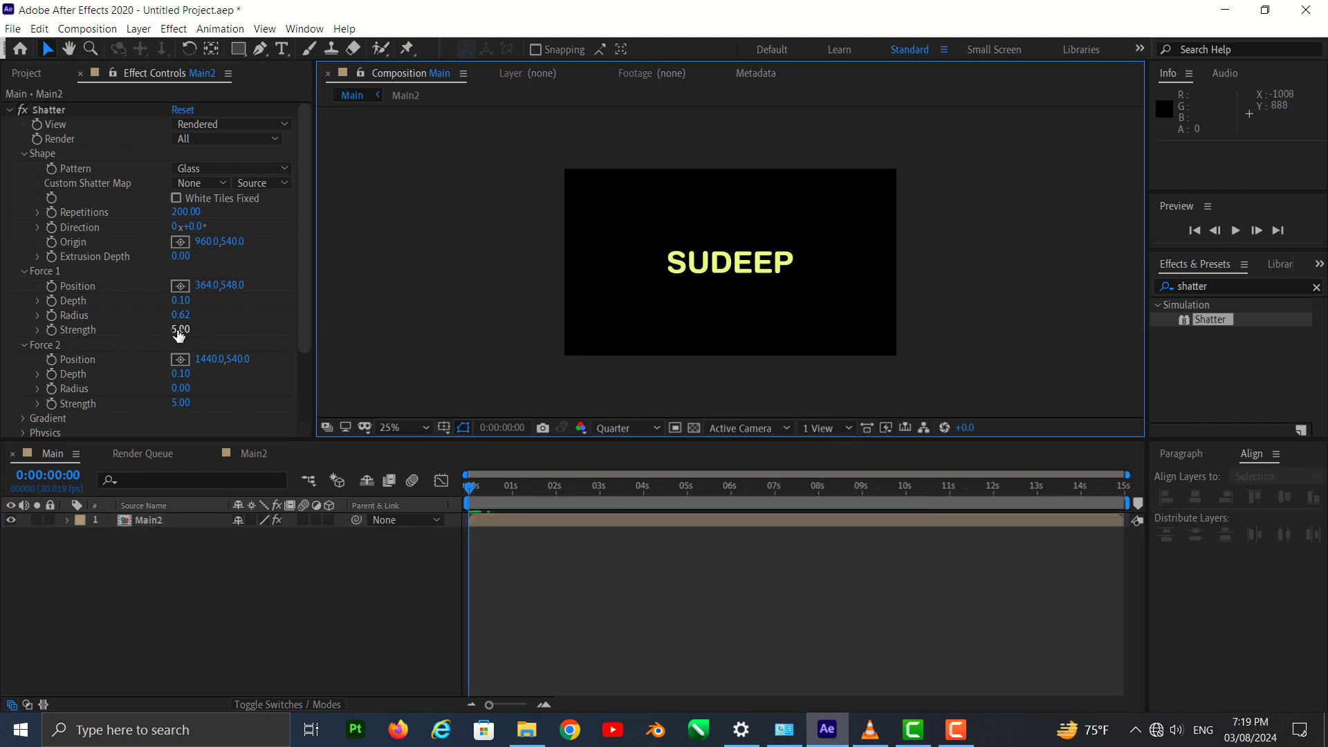
pyautogui.moveTo(180, 331); pyautogui.dragTo(284, 335)
pyautogui.press('space')
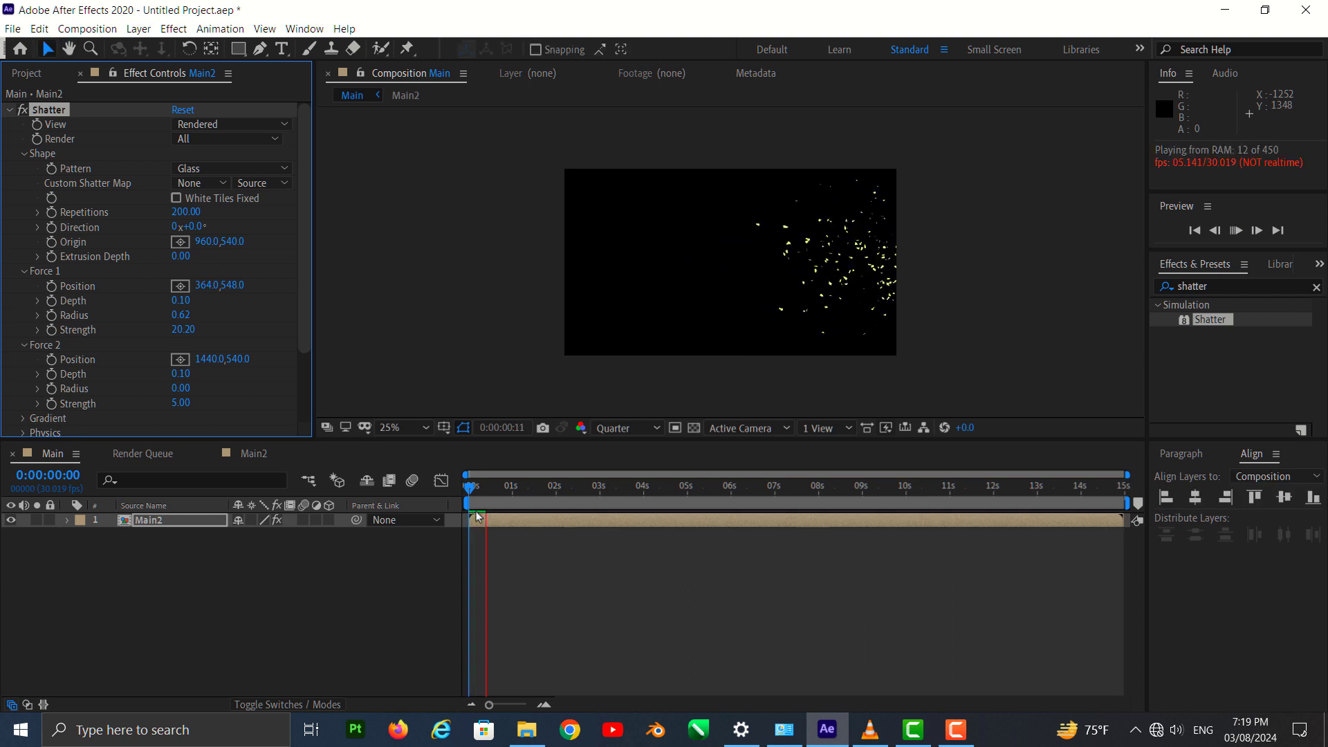
pyautogui.moveTo(484, 490); pyautogui.dragTo(444, 493)
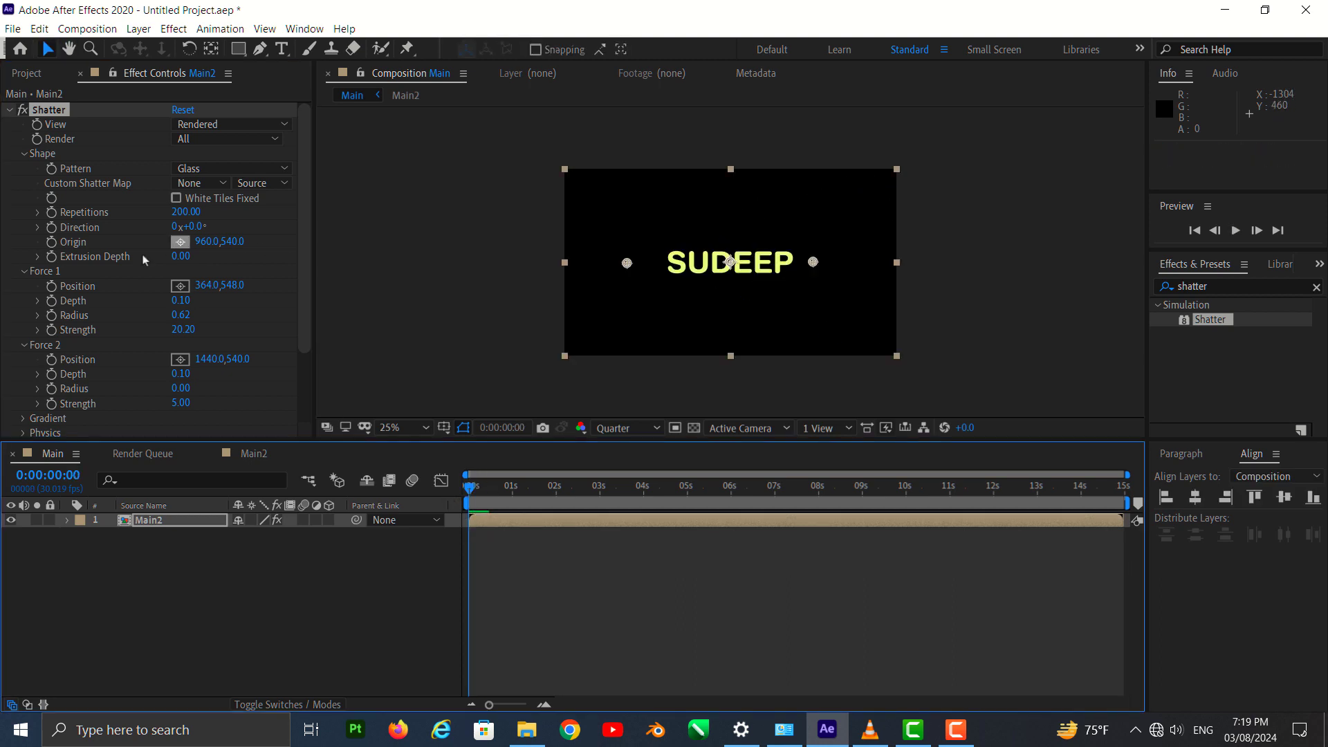
# Set Force 1's Strength to 9.00 and preview the shatter from the start
pyautogui.click(178, 331)
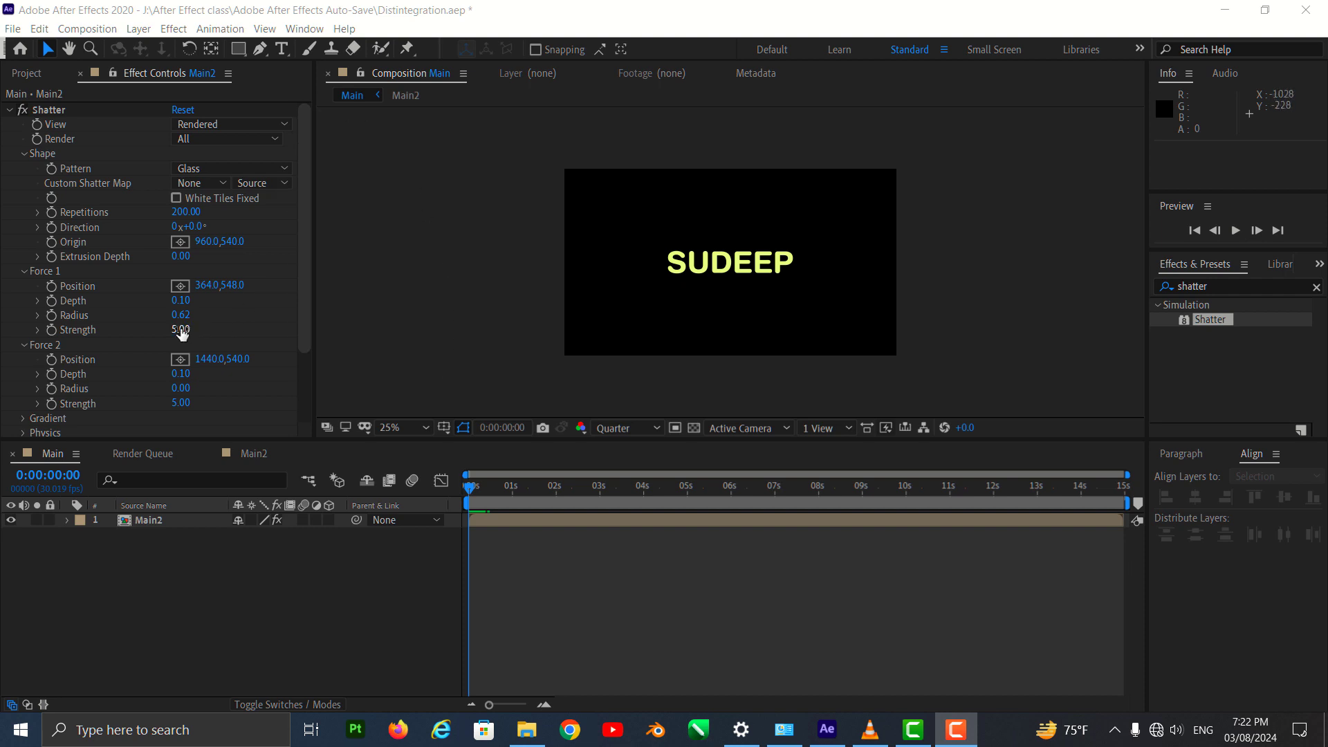
pyautogui.moveTo(182, 333); pyautogui.dragTo(216, 329)
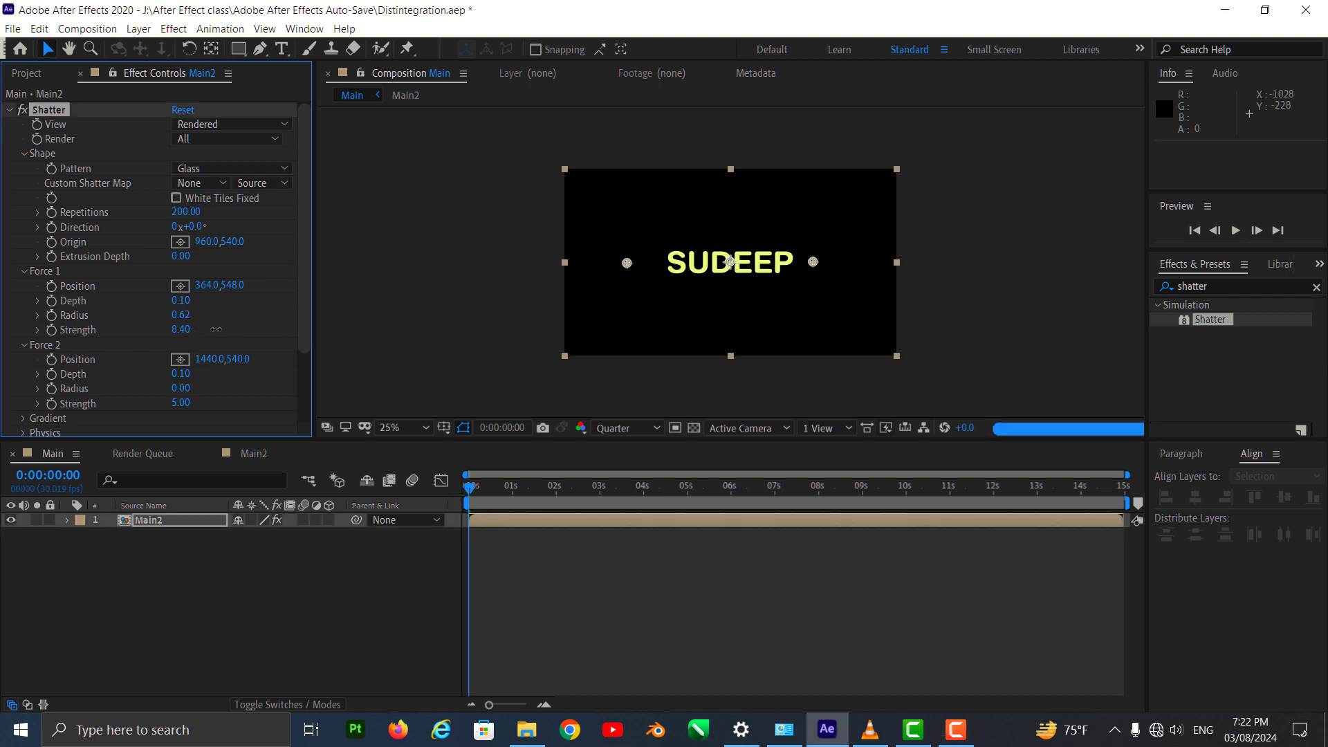
pyautogui.press('space')
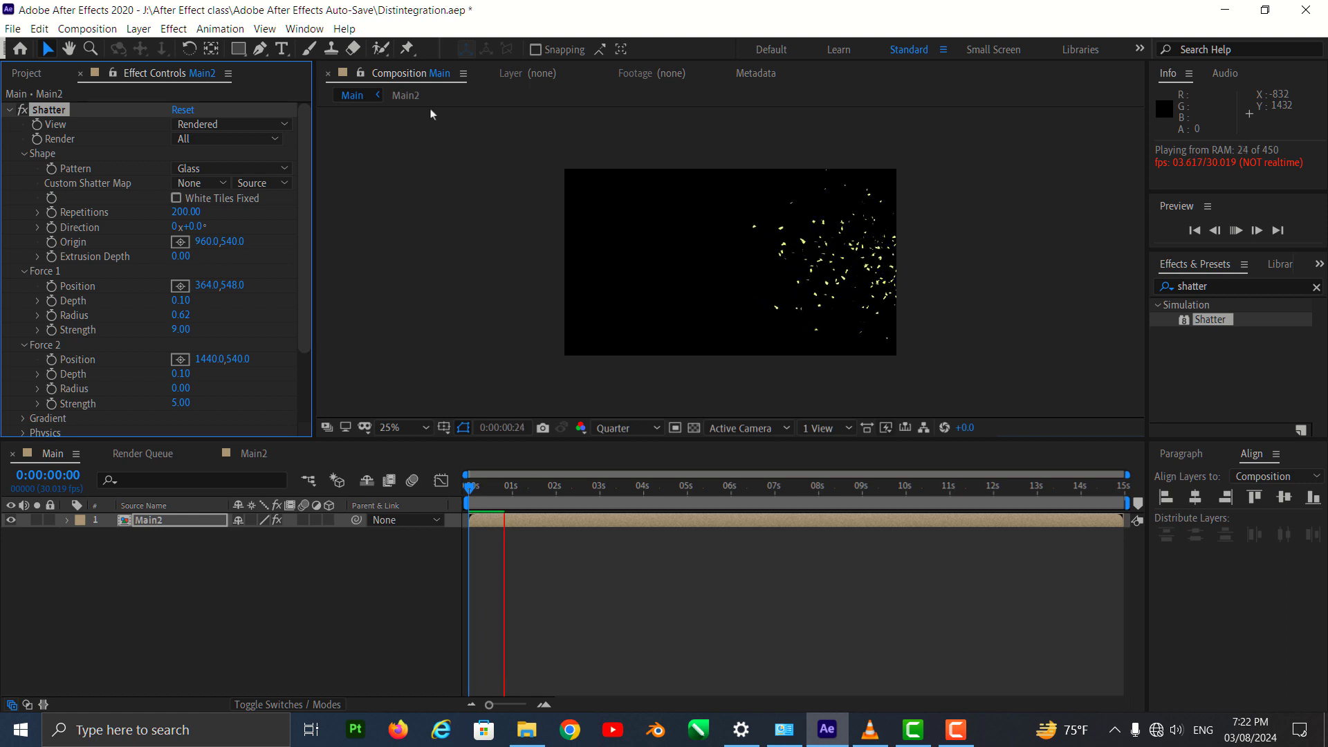
pyautogui.press('space')
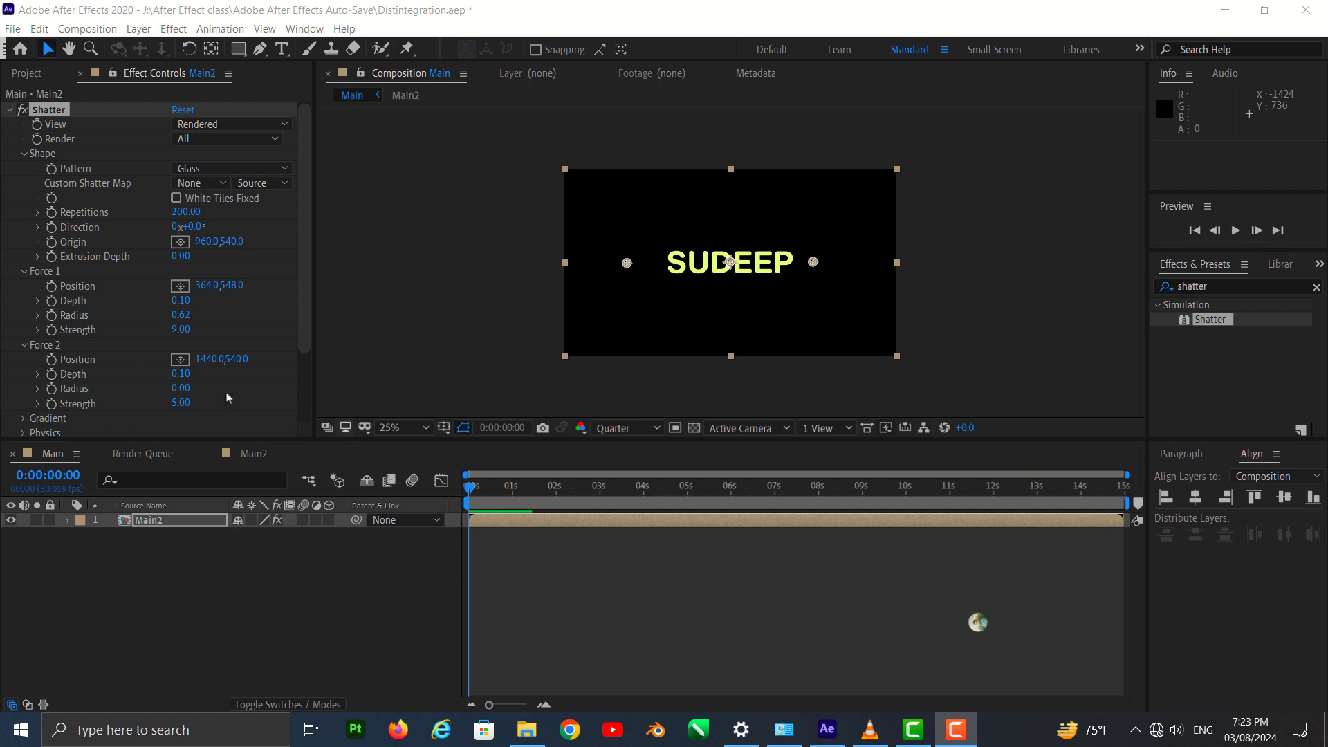
# Enable keyframing for Force 1's Radius at 0:00:00:00 and set its value to 0.00
pyautogui.click(64, 318)
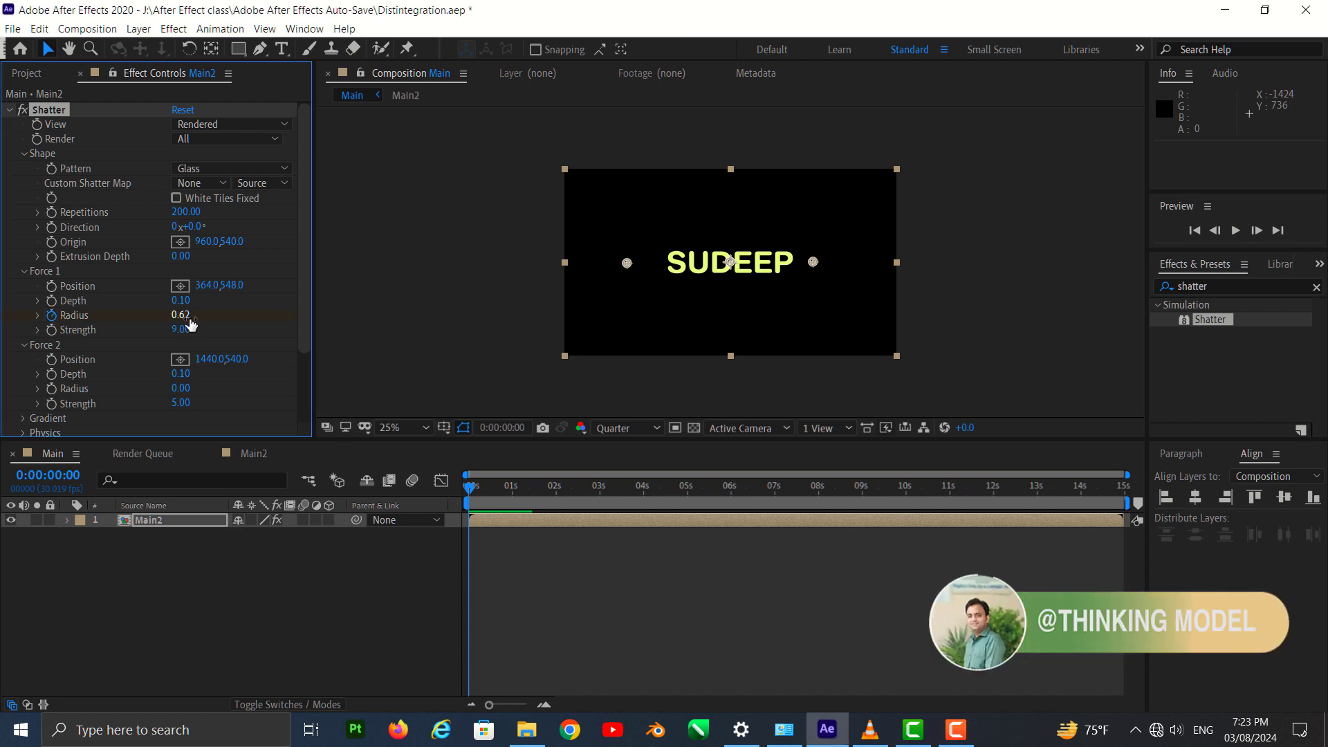
pyautogui.moveTo(192, 324); pyautogui.dragTo(175, 319)
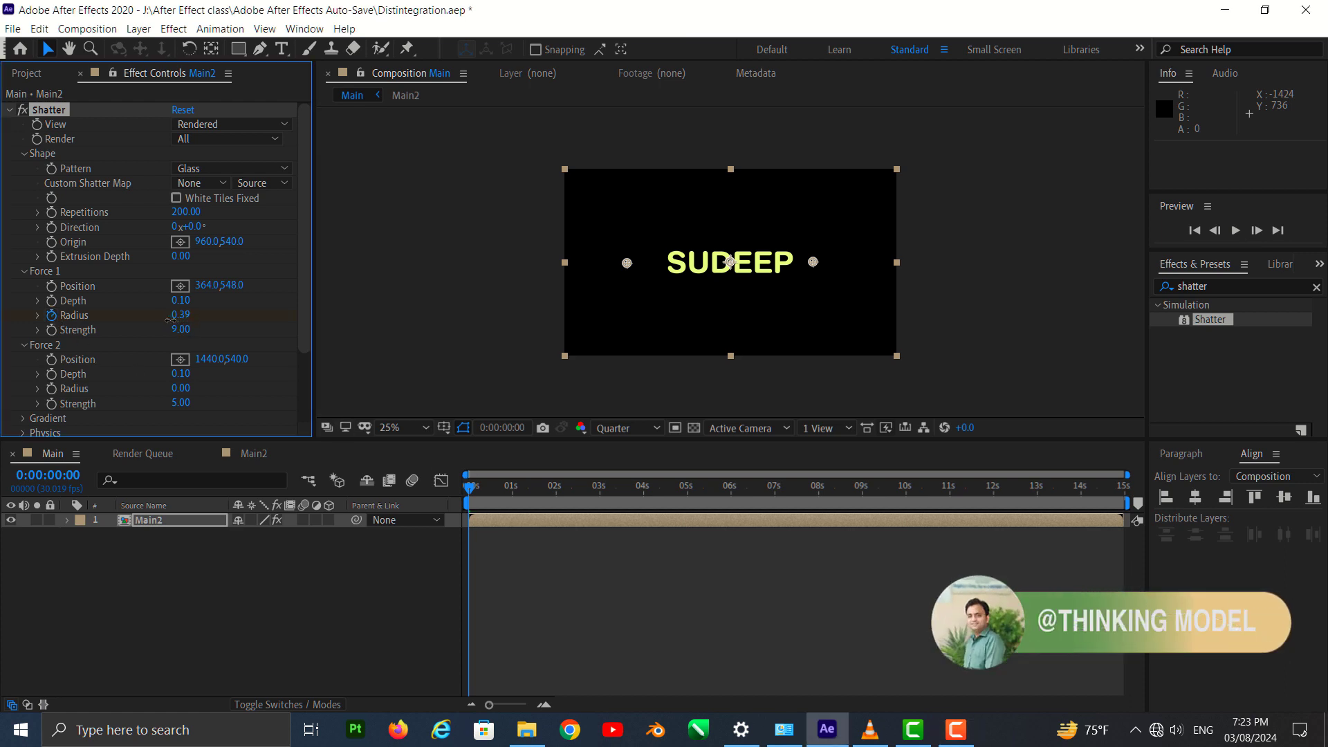
pyautogui.click(180, 316)
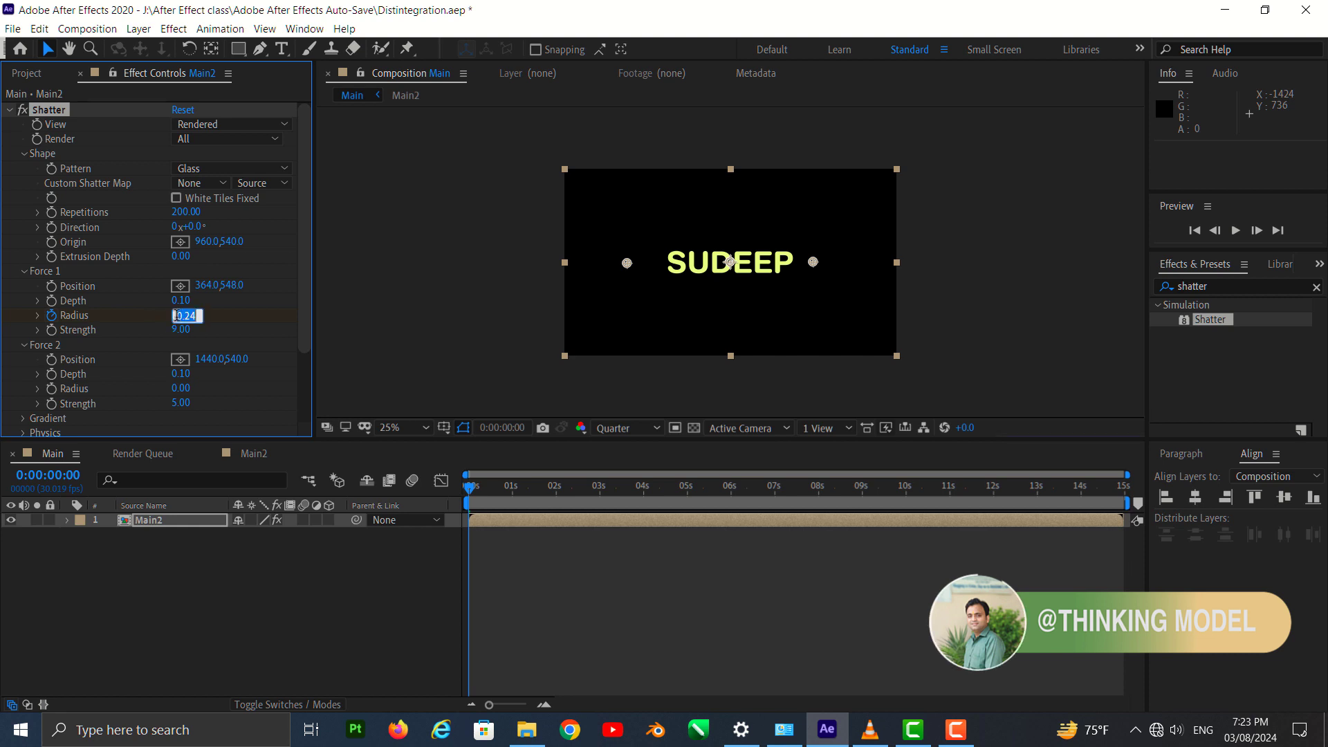
pyautogui.write('0')
pyautogui.press('Return')
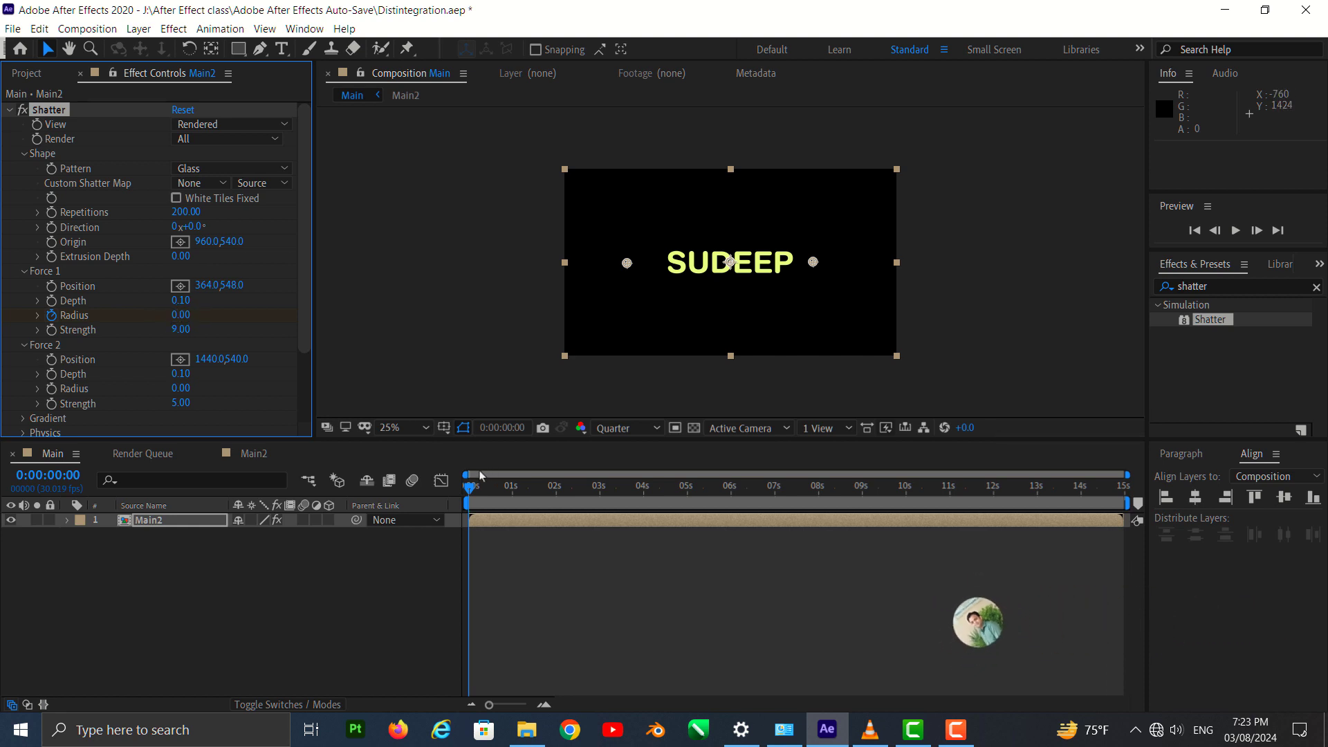
# Set Force 1's Radius to 5.00 at 0:00:01:29 and preview the animation from the start
pyautogui.moveTo(477, 493); pyautogui.dragTo(561, 509)
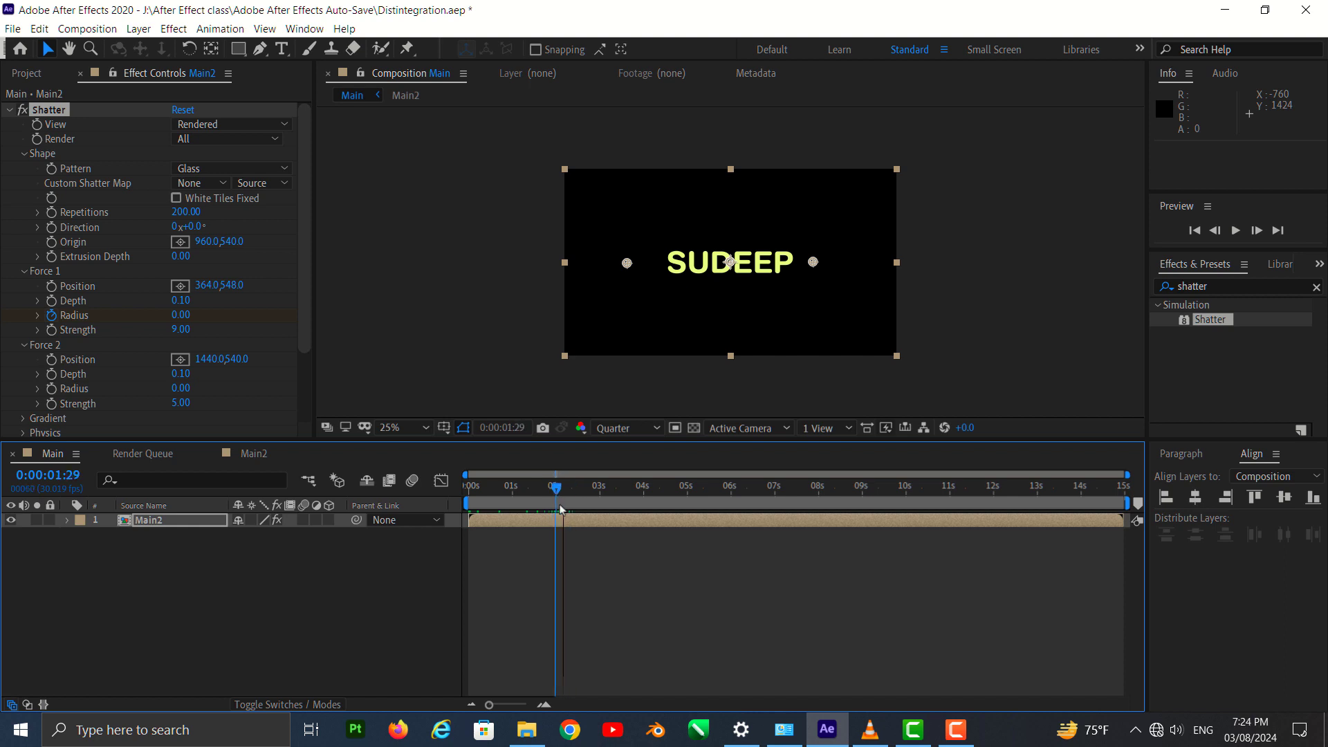
pyautogui.click(184, 317)
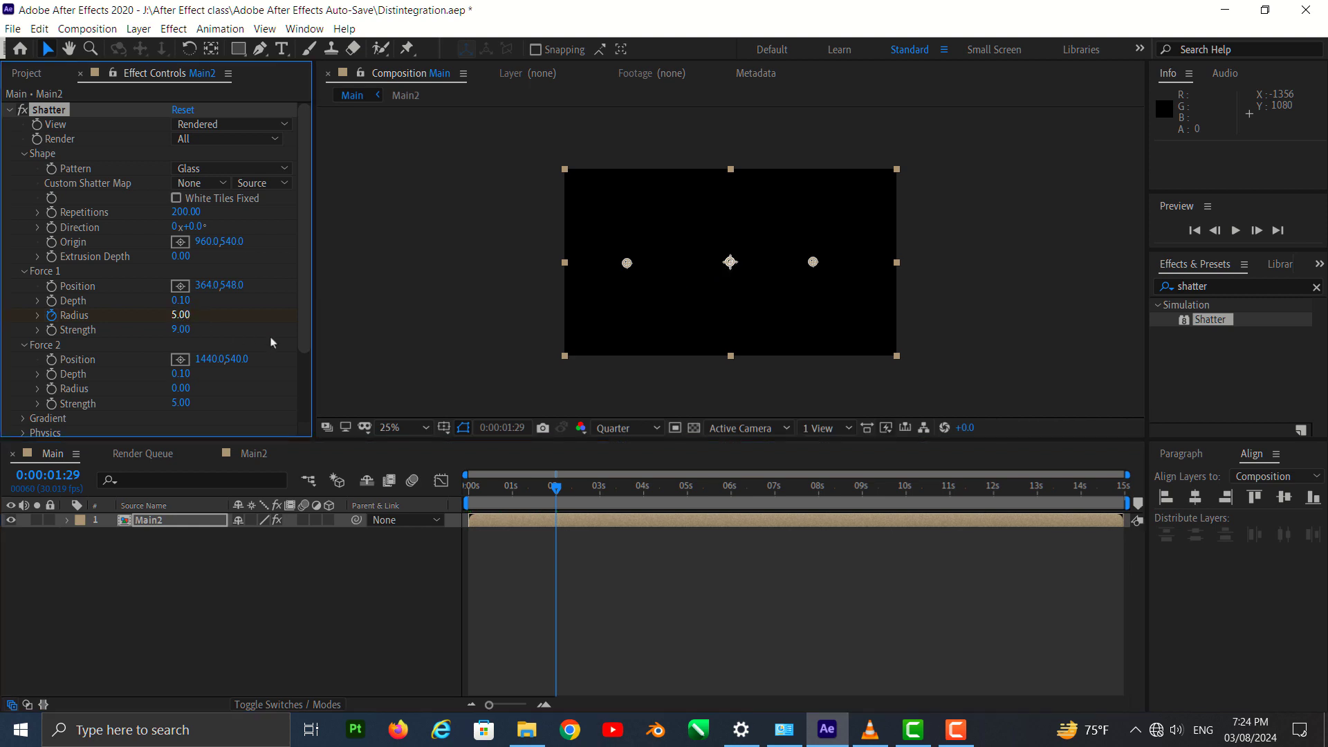
pyautogui.moveTo(548, 490); pyautogui.dragTo(462, 505)
pyautogui.press('space')
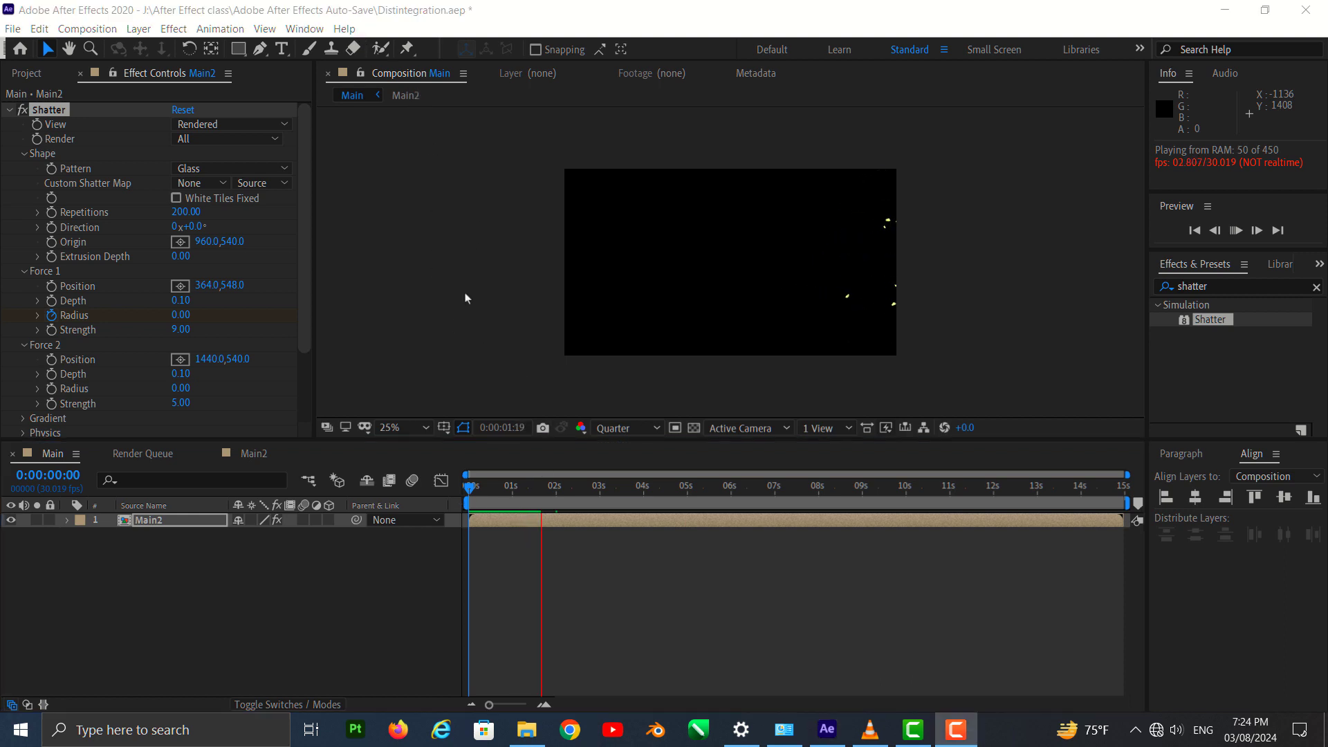
pyautogui.click(473, 473)
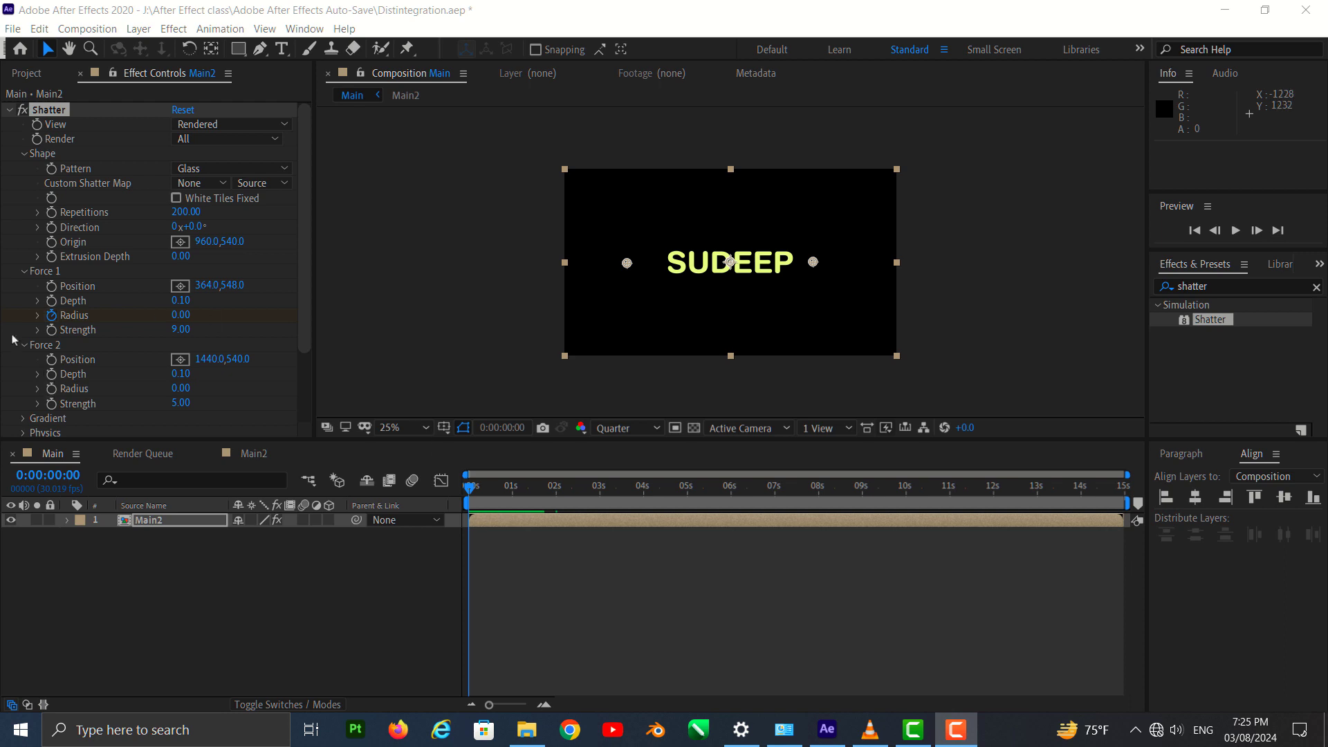
# Try a Randomness of 0.60 in the Shatter physics settings and check the particle spread at frames 10 and 15
pyautogui.scroll(-3, 28, 290)
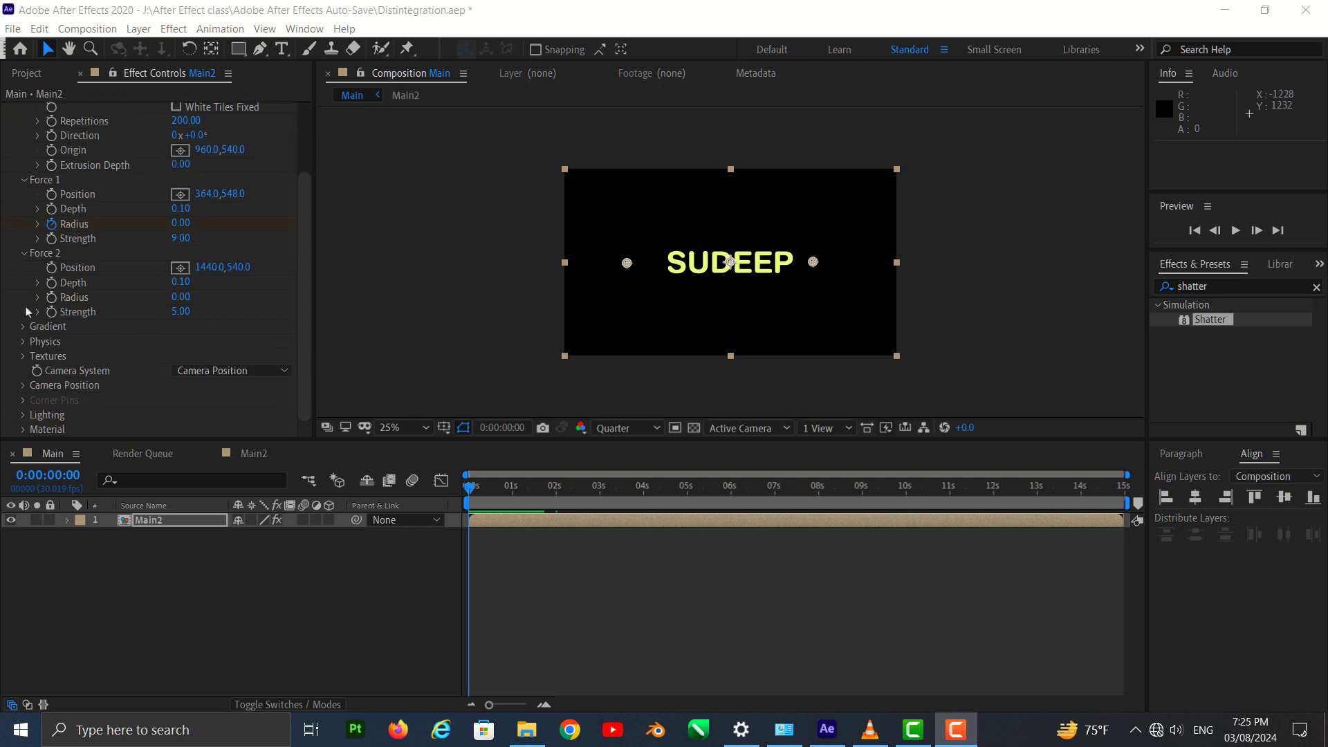
pyautogui.click(24, 341)
pyautogui.scroll(-1, 28, 350)
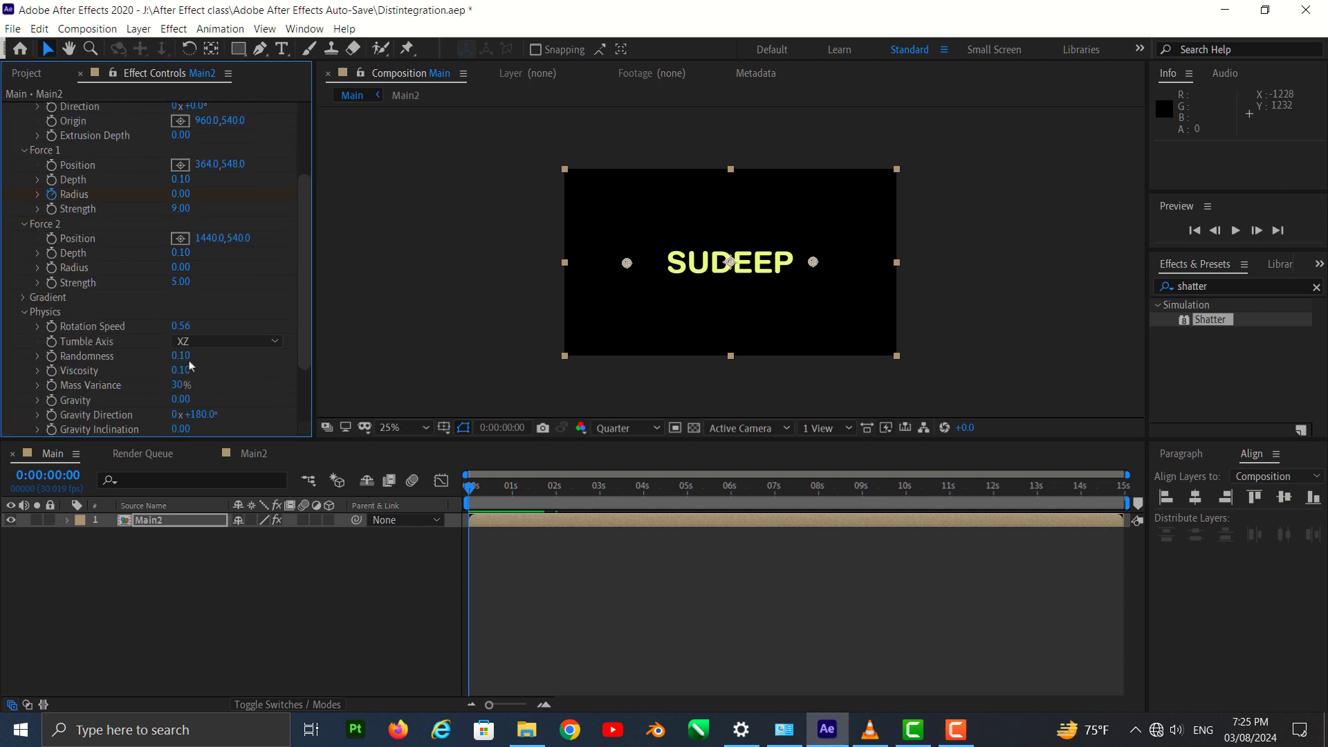
pyautogui.moveTo(473, 489); pyautogui.dragTo(489, 492)
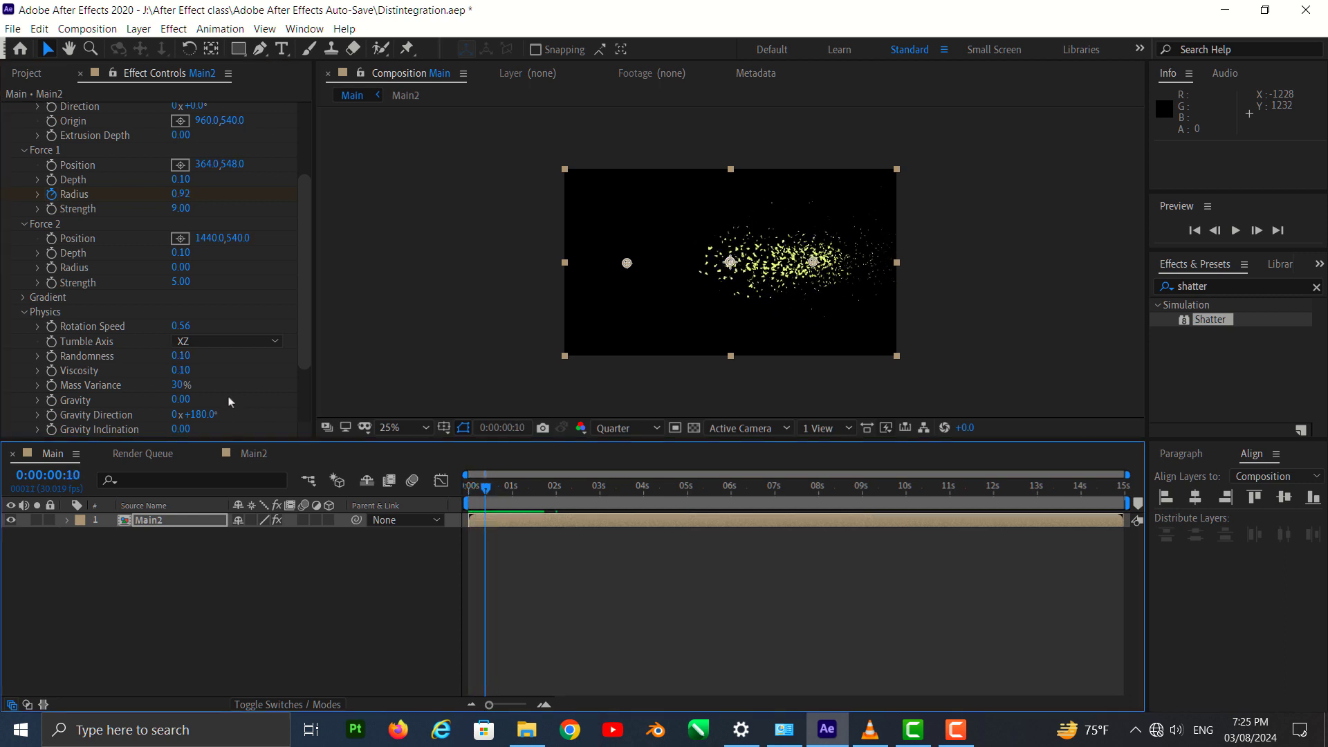
pyautogui.moveTo(177, 360); pyautogui.dragTo(224, 366)
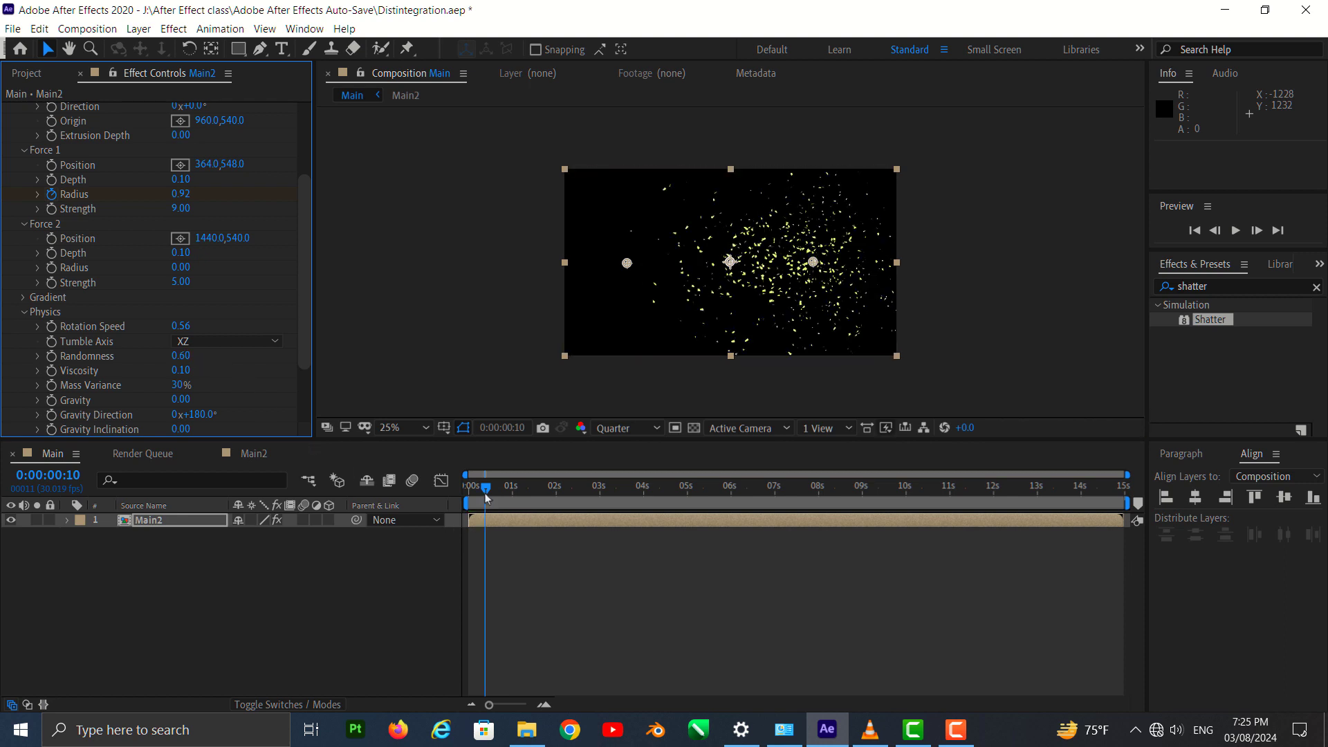
pyautogui.moveTo(487, 497)
pyautogui.mouseDown()
pyautogui.moveTo(469, 497)
pyautogui.moveTo(520, 495)
pyautogui.moveTo(494, 503)
pyautogui.mouseUp()
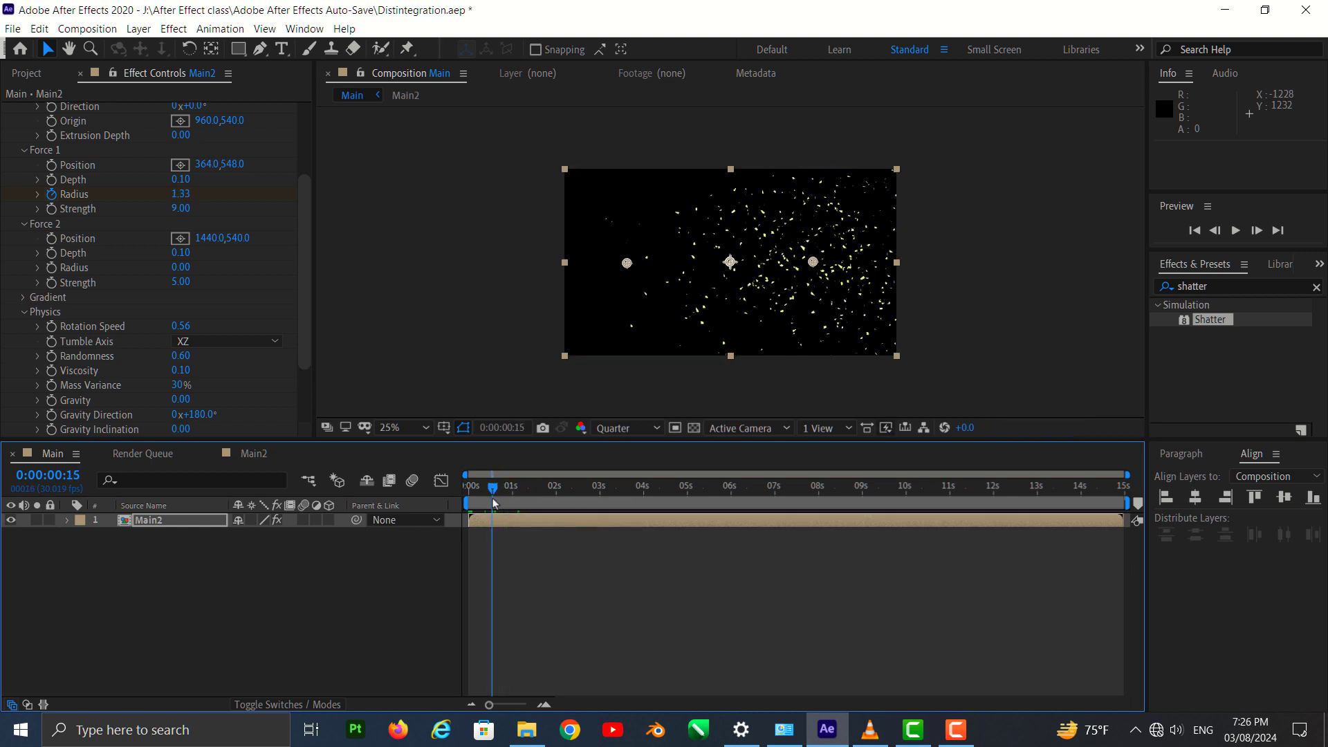
# Try a physics Randomness of 0.35 with a Rotation Speed of 0.95 and preview from near the start
pyautogui.click(187, 357)
pyautogui.click(433, 295)
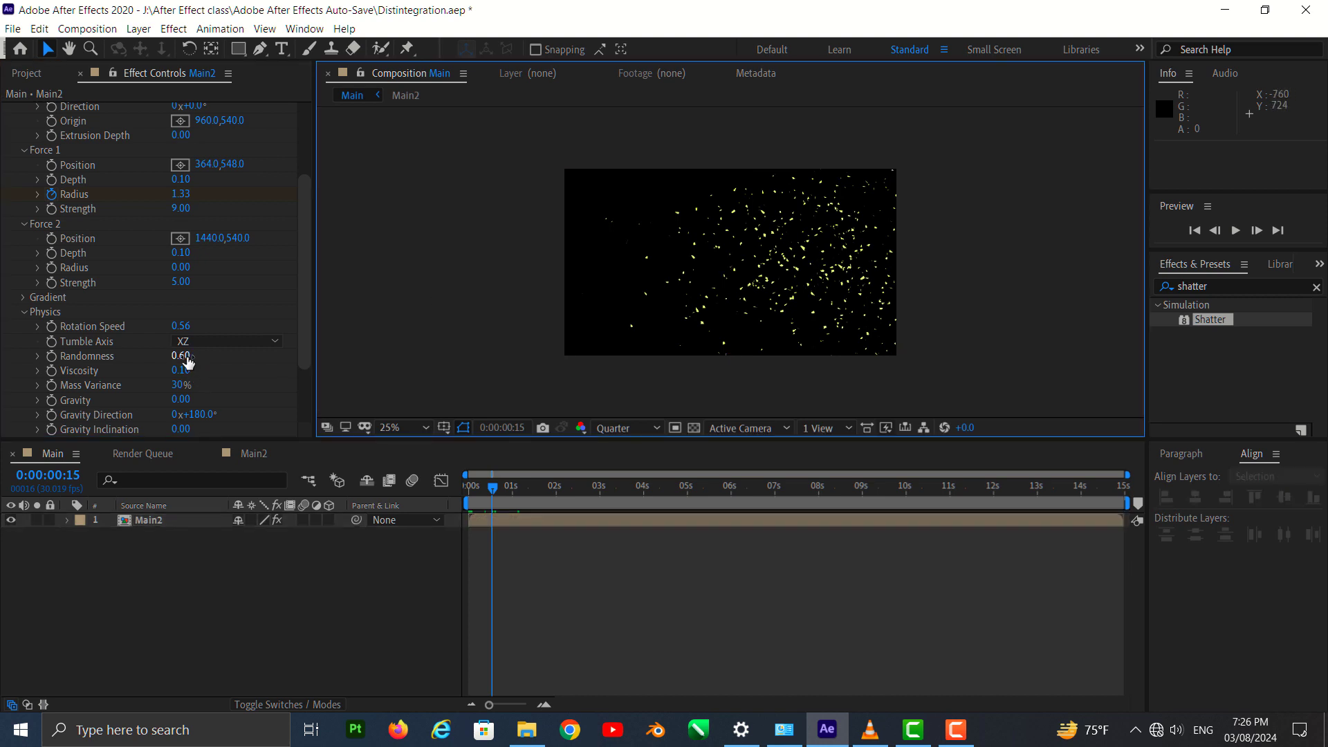
pyautogui.moveTo(184, 360); pyautogui.dragTo(212, 324)
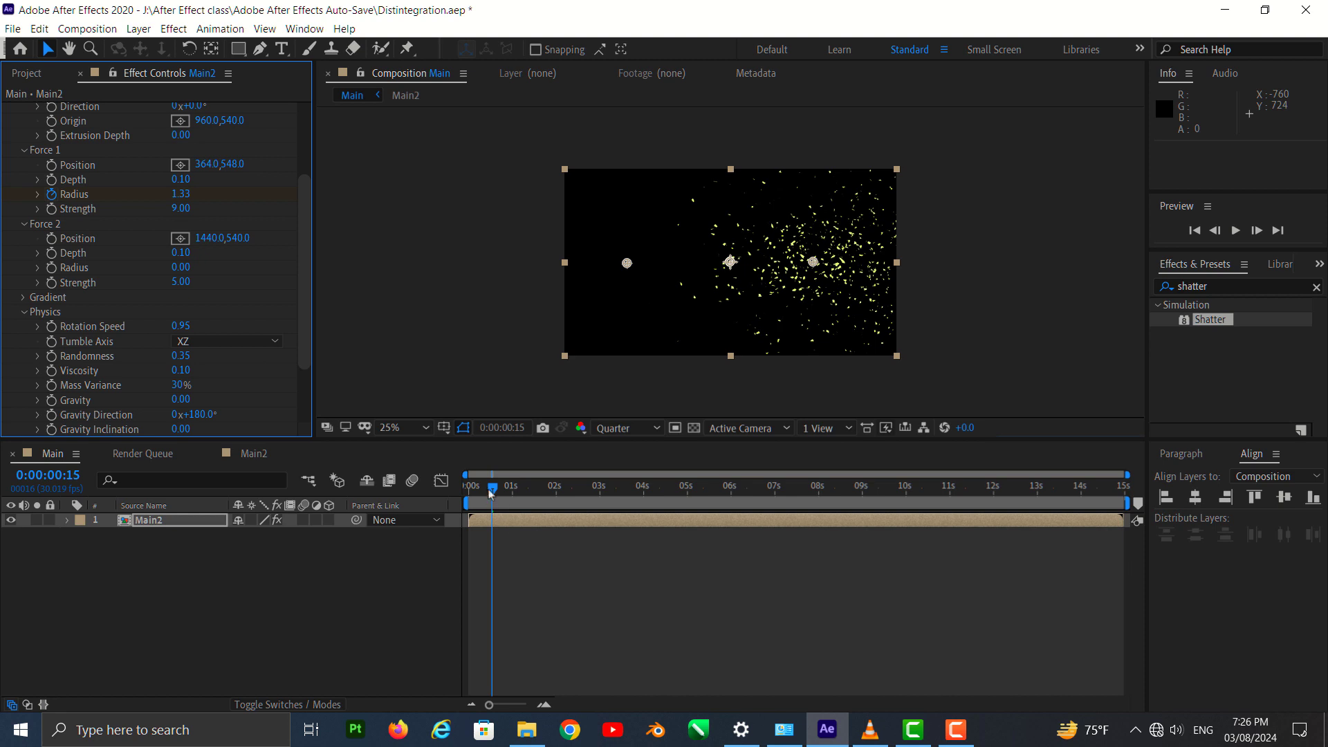
pyautogui.moveTo(493, 489); pyautogui.dragTo(471, 489)
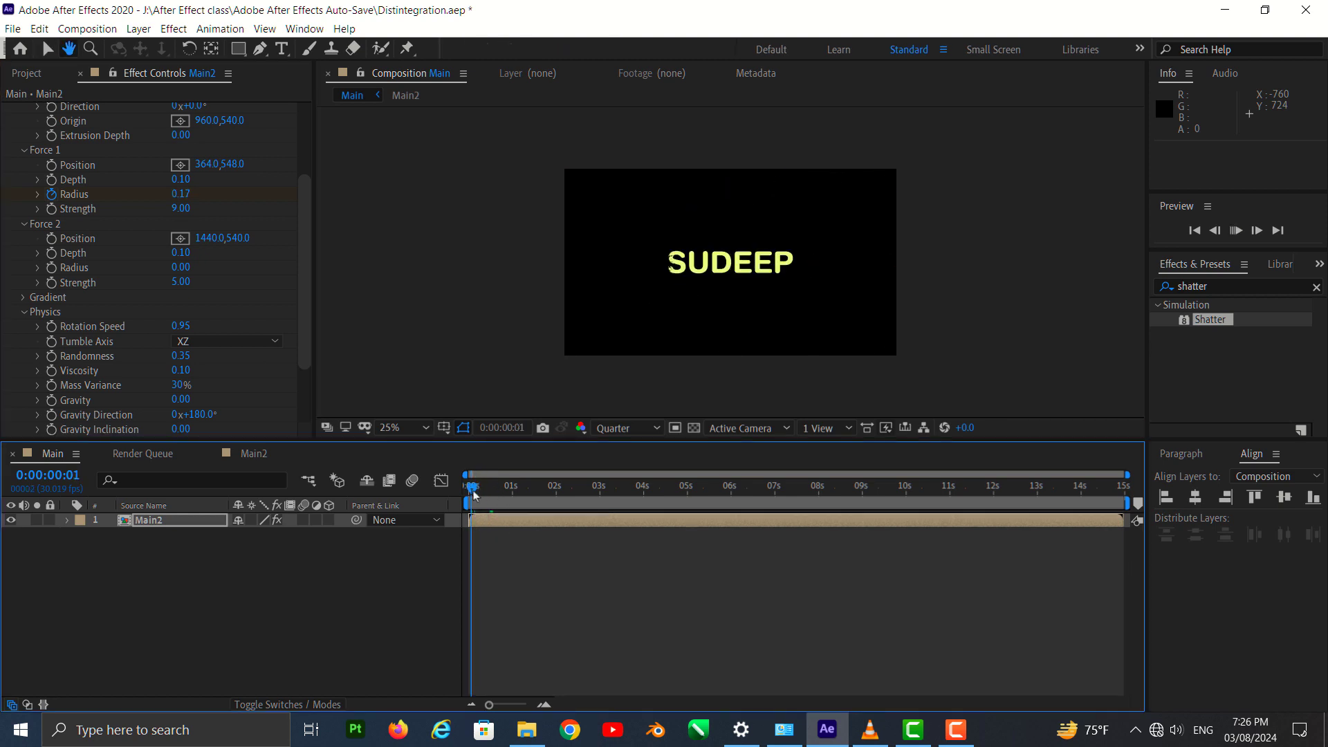
pyautogui.press('space')
pyautogui.press('space')
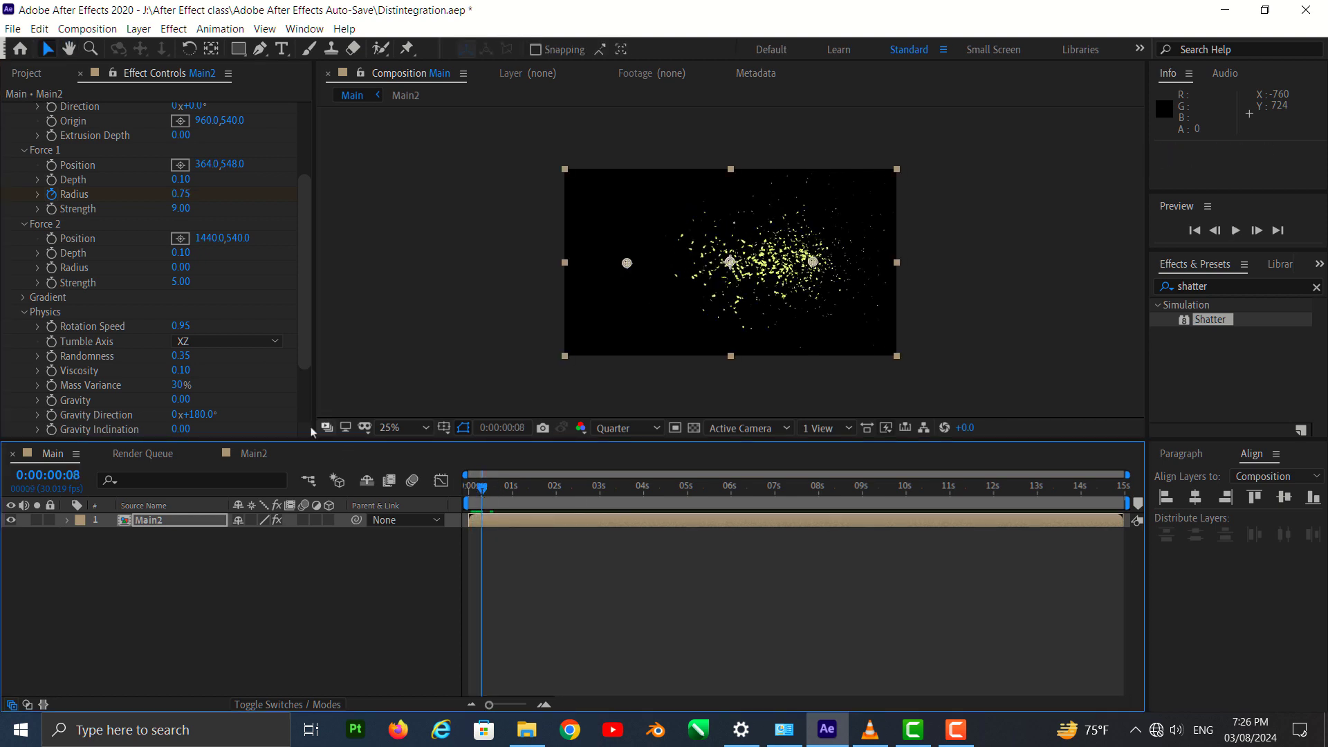
# Set the physics Randomness to 0.20 and preview the shatter from the start of the timeline
pyautogui.click(180, 357)
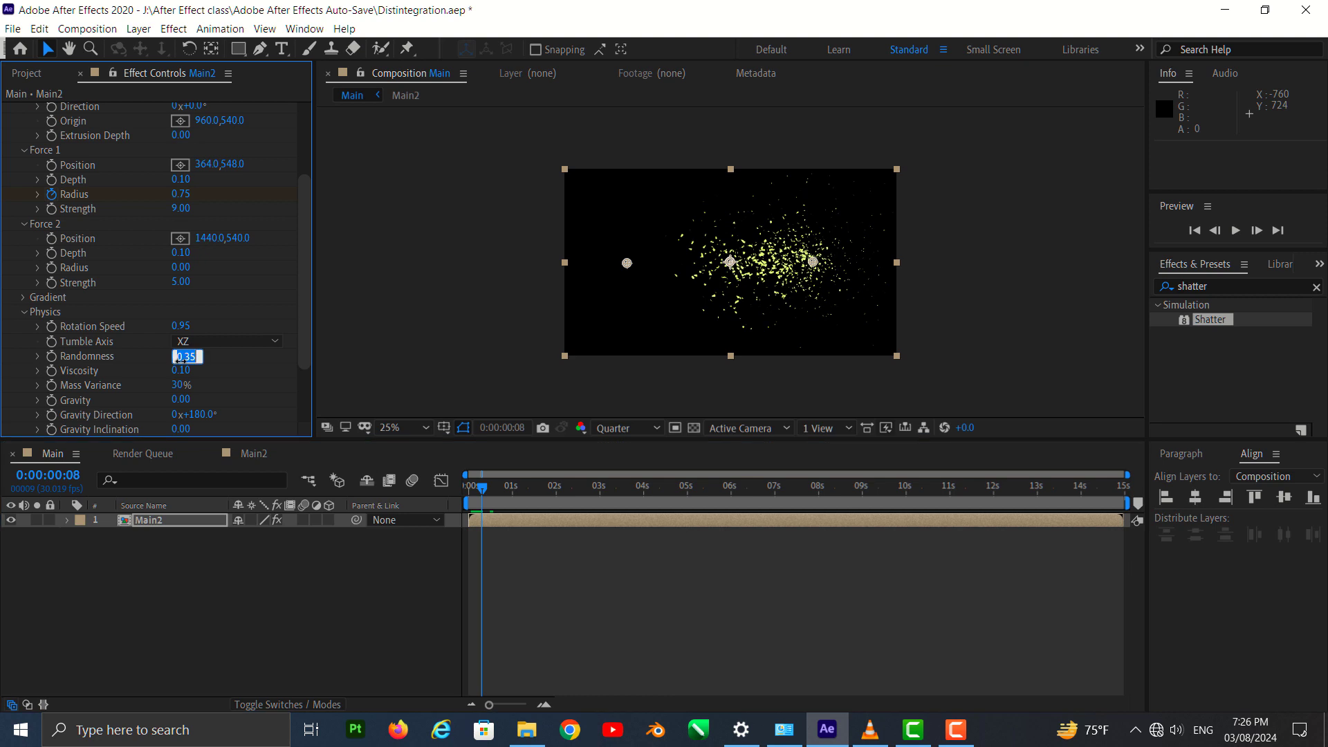
pyautogui.press('Return')
pyautogui.moveTo(483, 493); pyautogui.dragTo(467, 493)
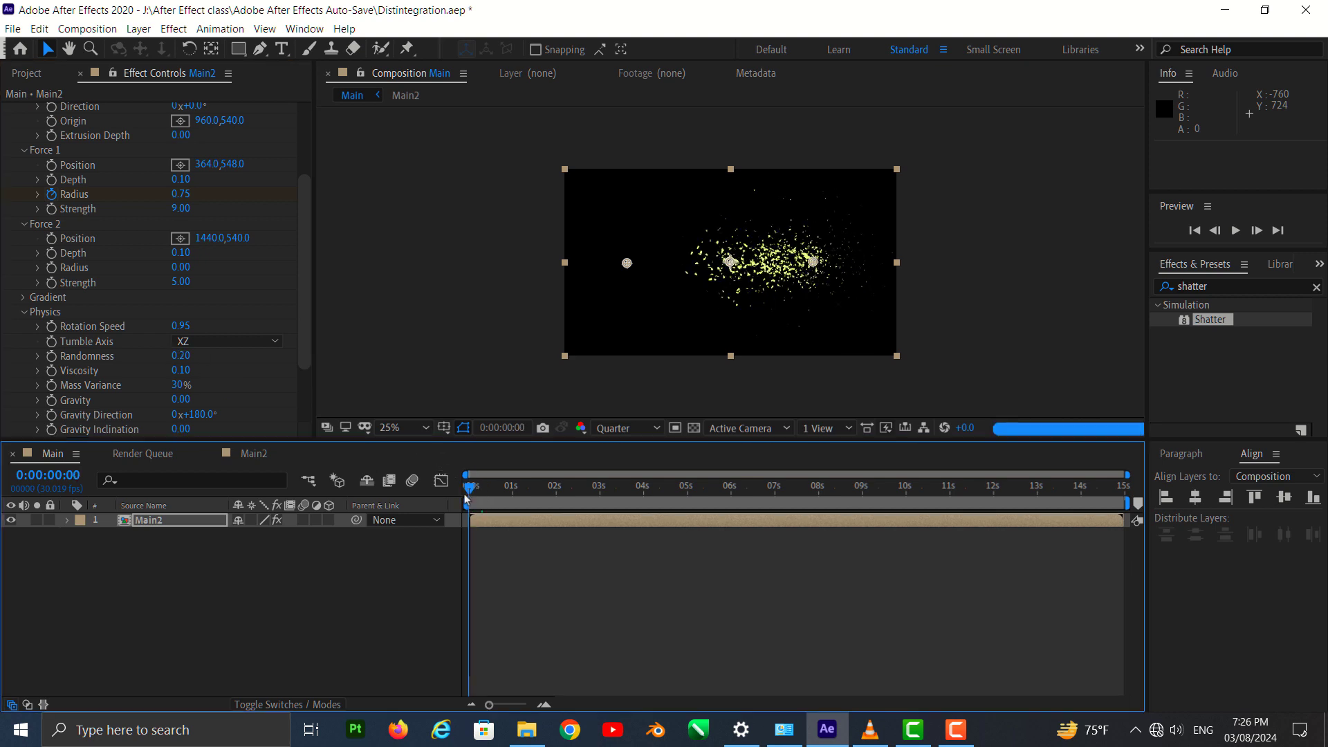
pyautogui.press('space')
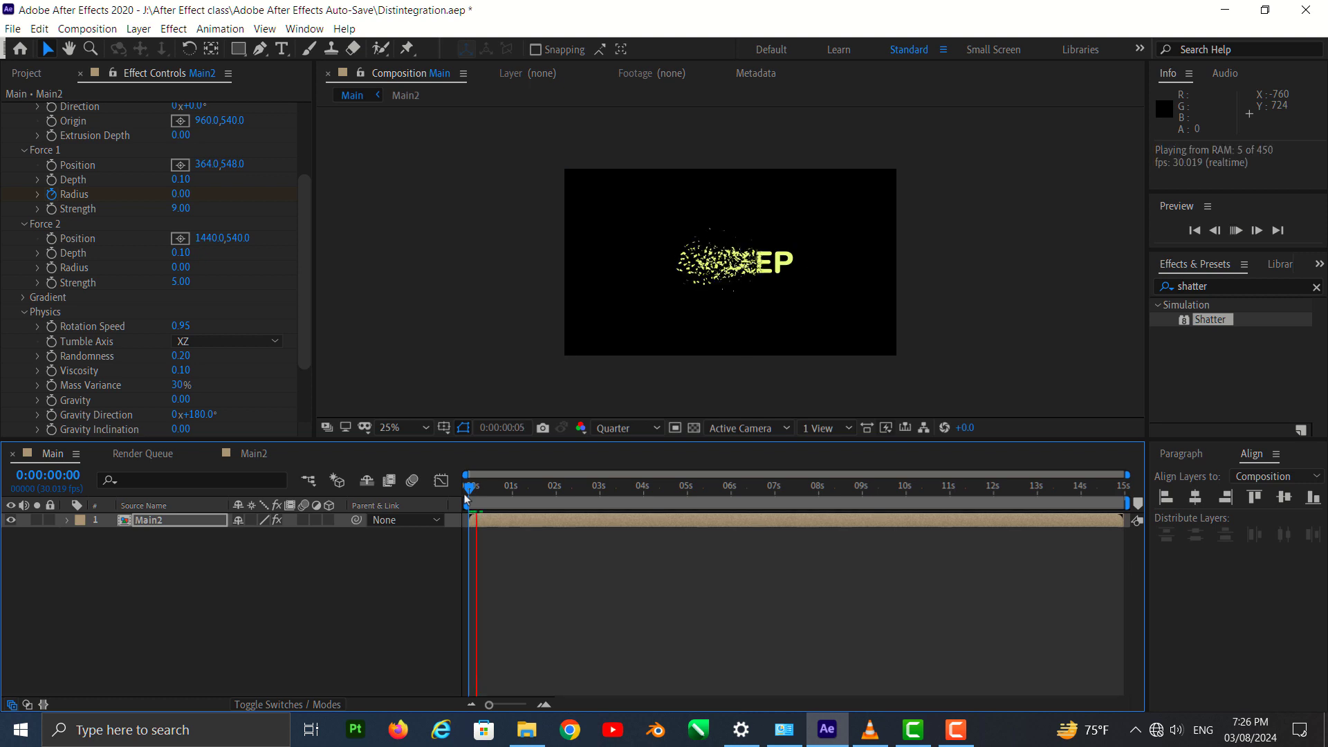
pyautogui.press('space')
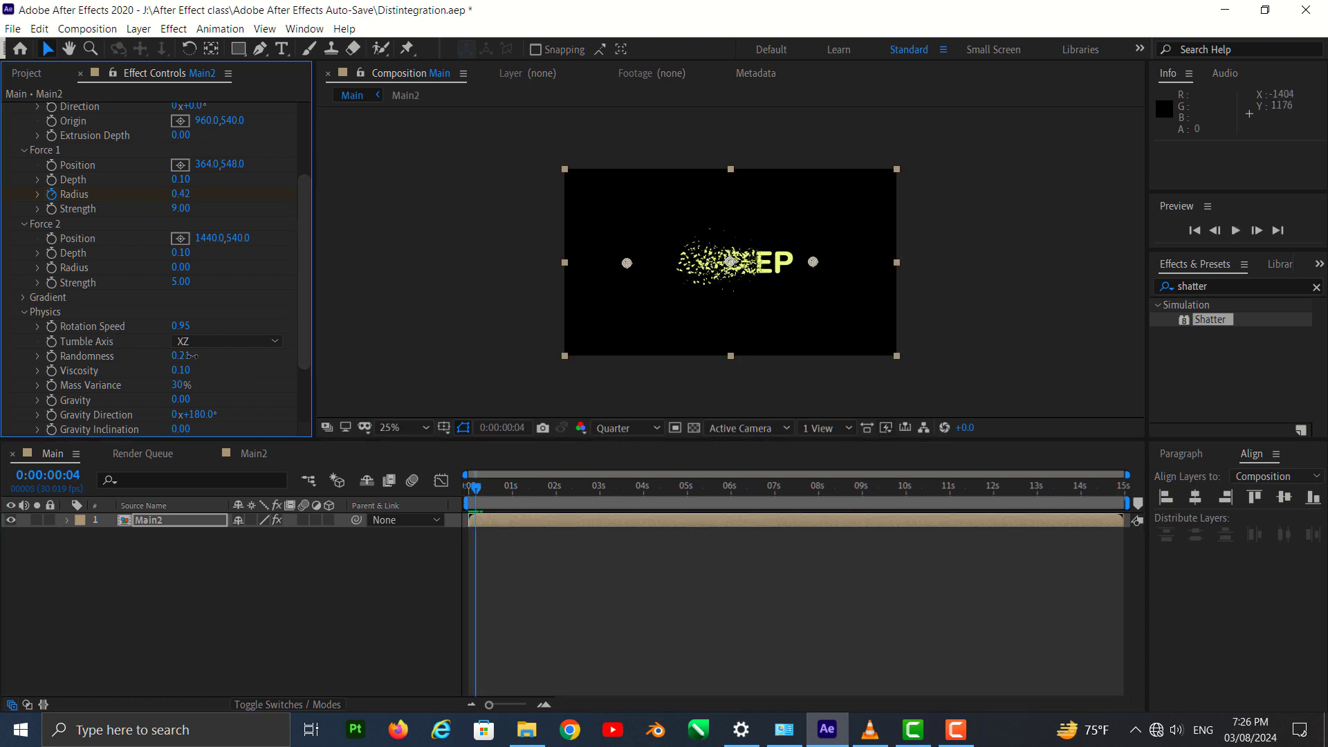
# Try the physics Randomness at 1.00, and return it to 0.20
pyautogui.moveTo(188, 360); pyautogui.dragTo(283, 362)
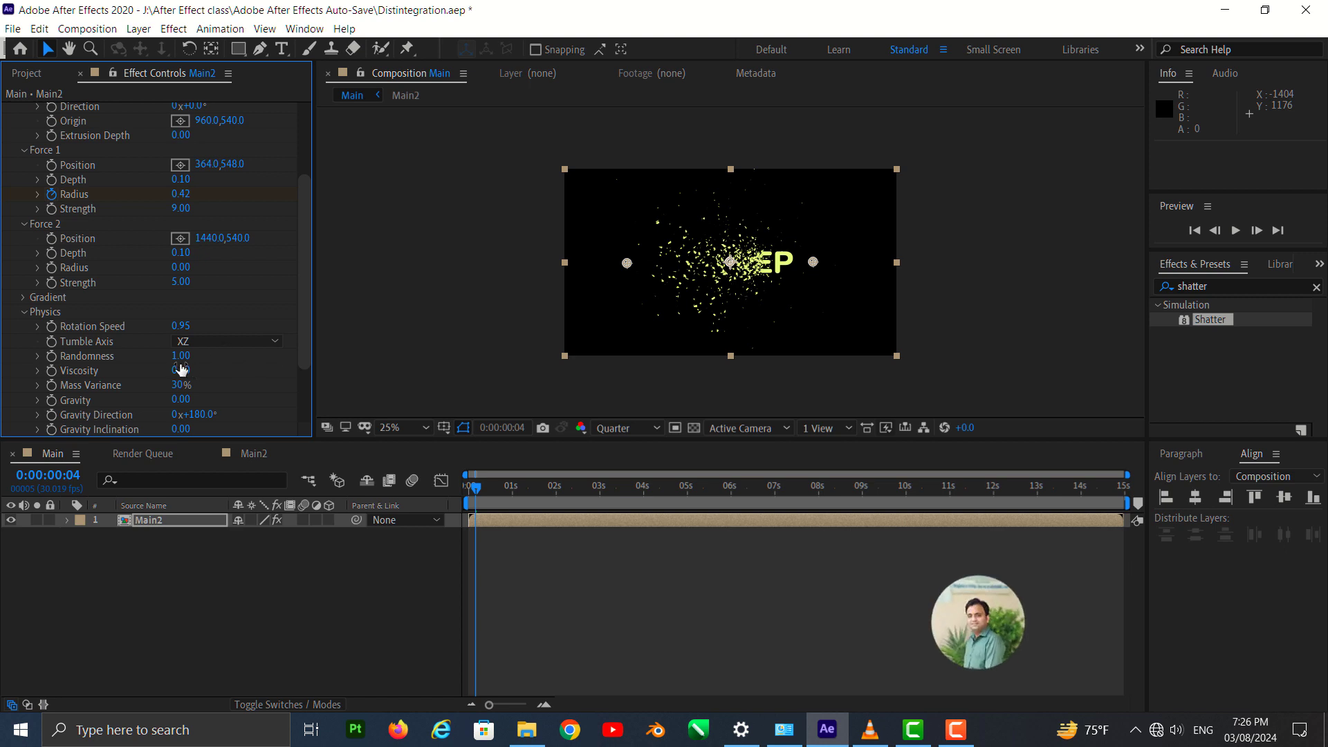
pyautogui.click(180, 356)
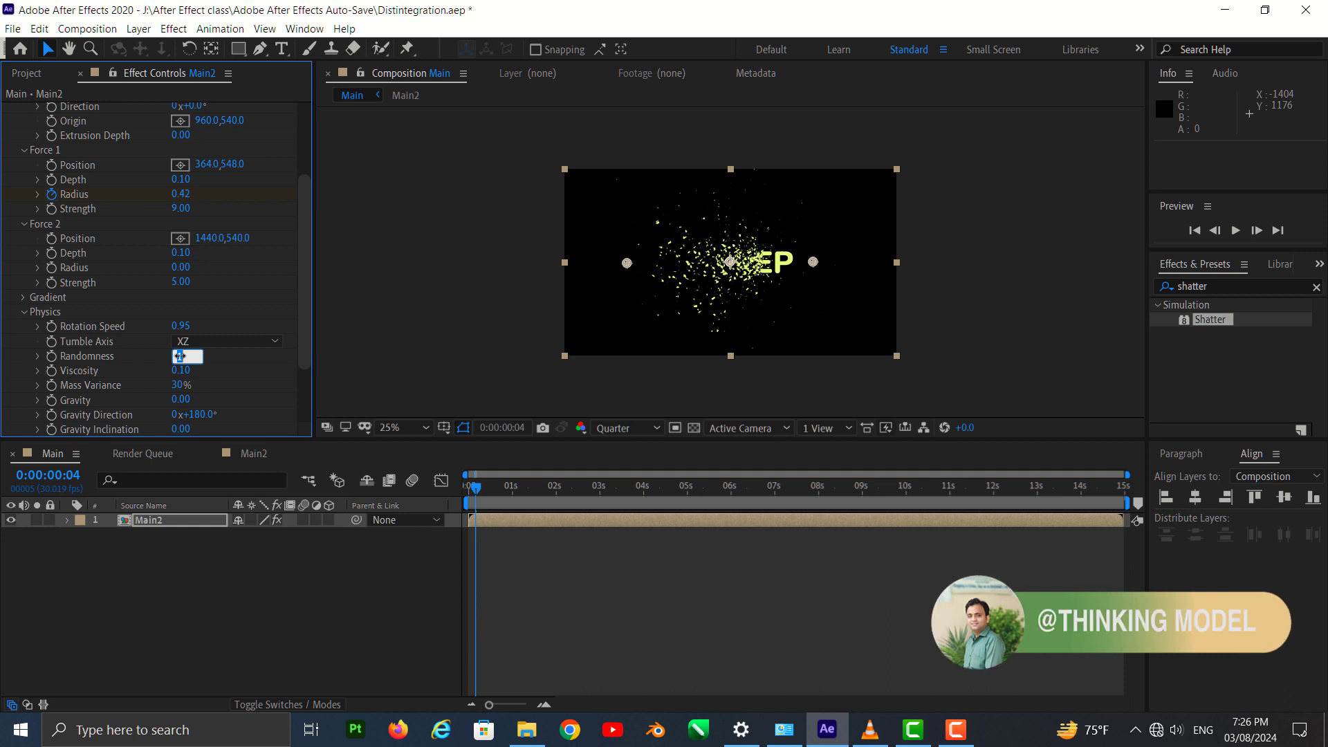
pyautogui.write('0.2')
pyautogui.press('Return')
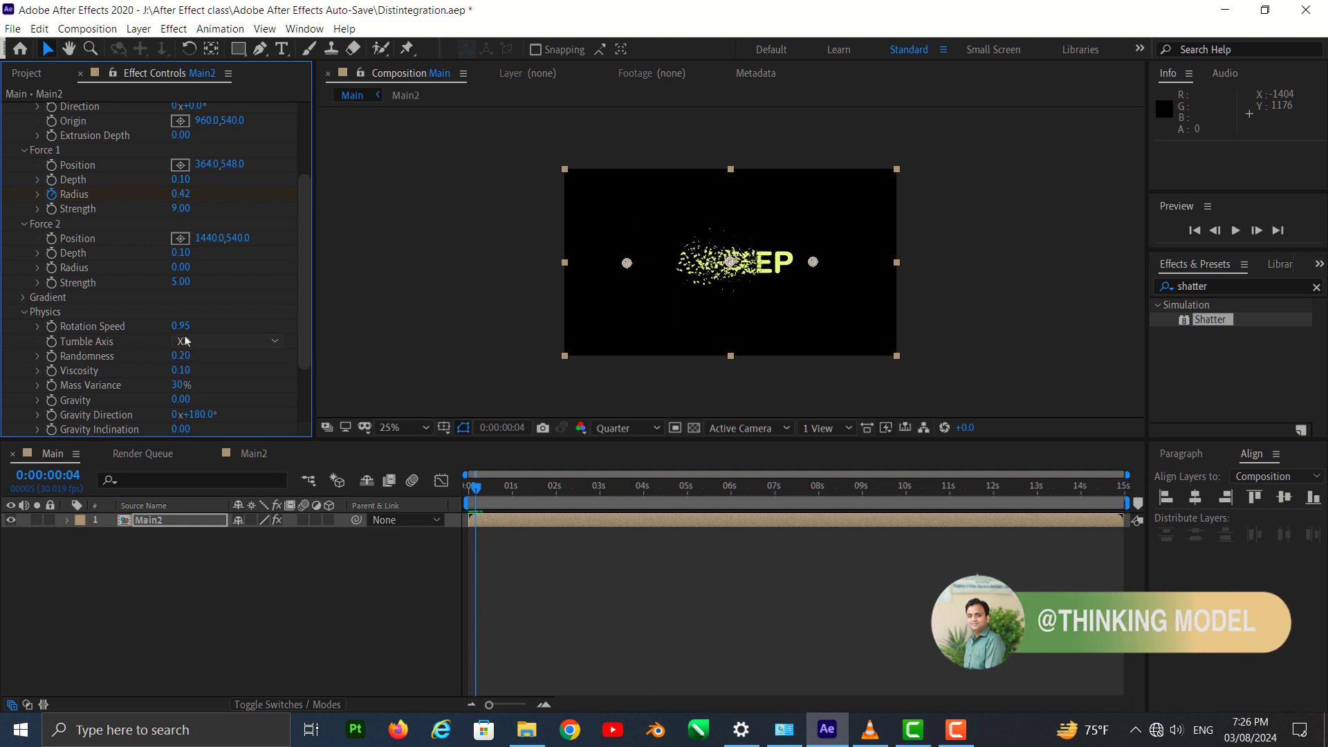
# Set the physics Rotation Speed to 0.53 and preview the animation from the start
pyautogui.click(185, 326)
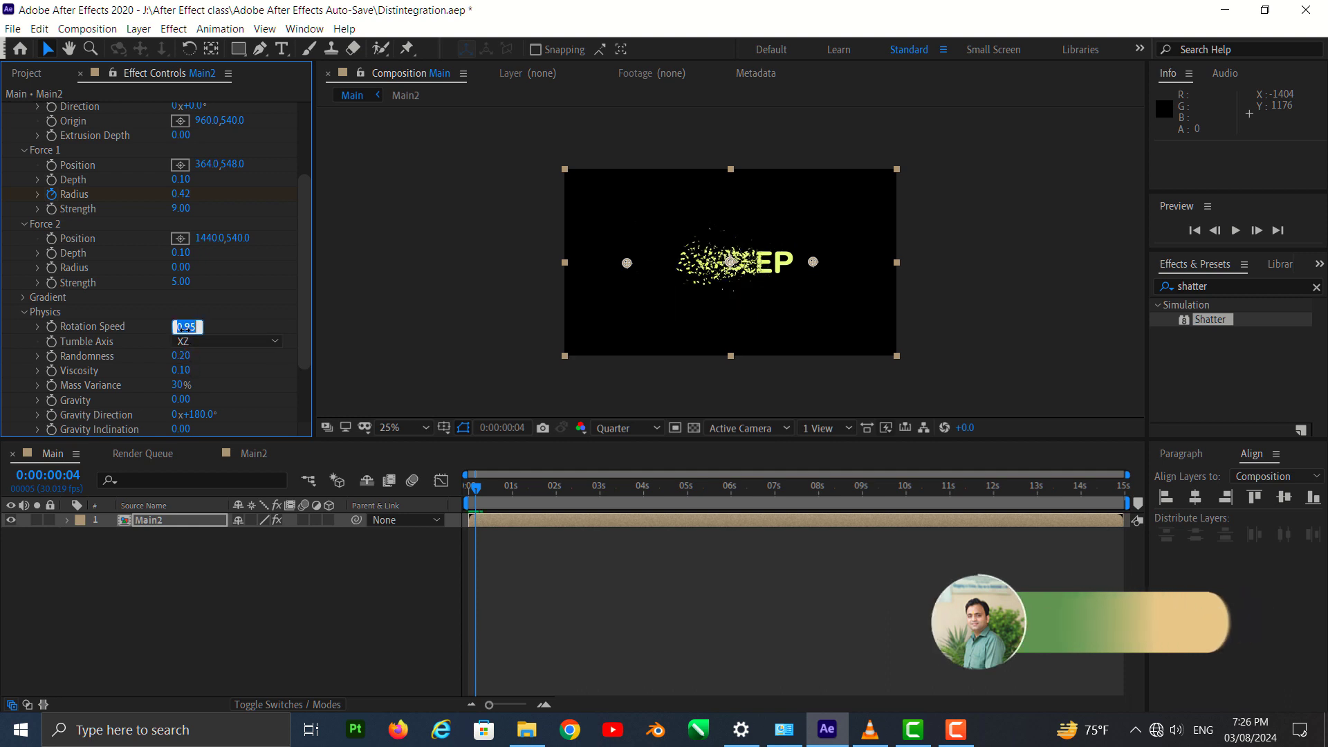
pyautogui.write('0.53')
pyautogui.press('Return')
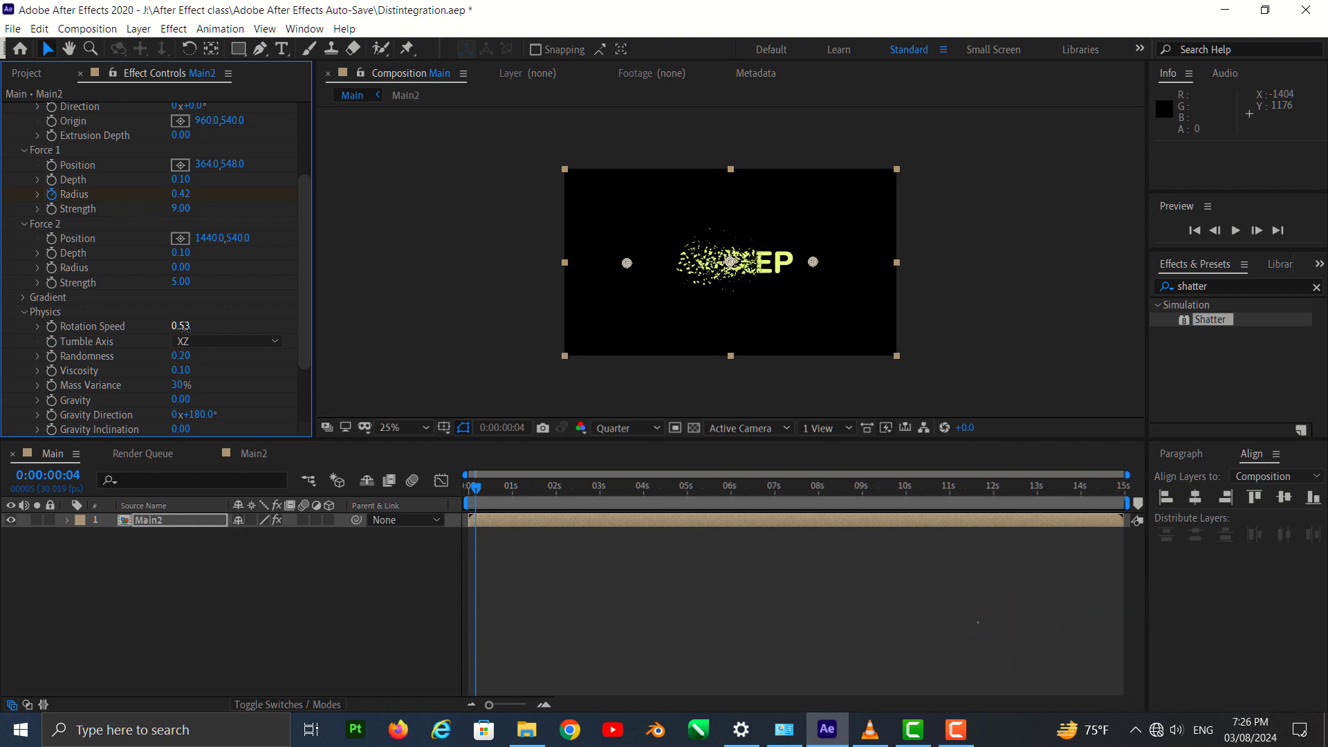
pyautogui.moveTo(482, 494); pyautogui.dragTo(468, 492)
pyautogui.press('space')
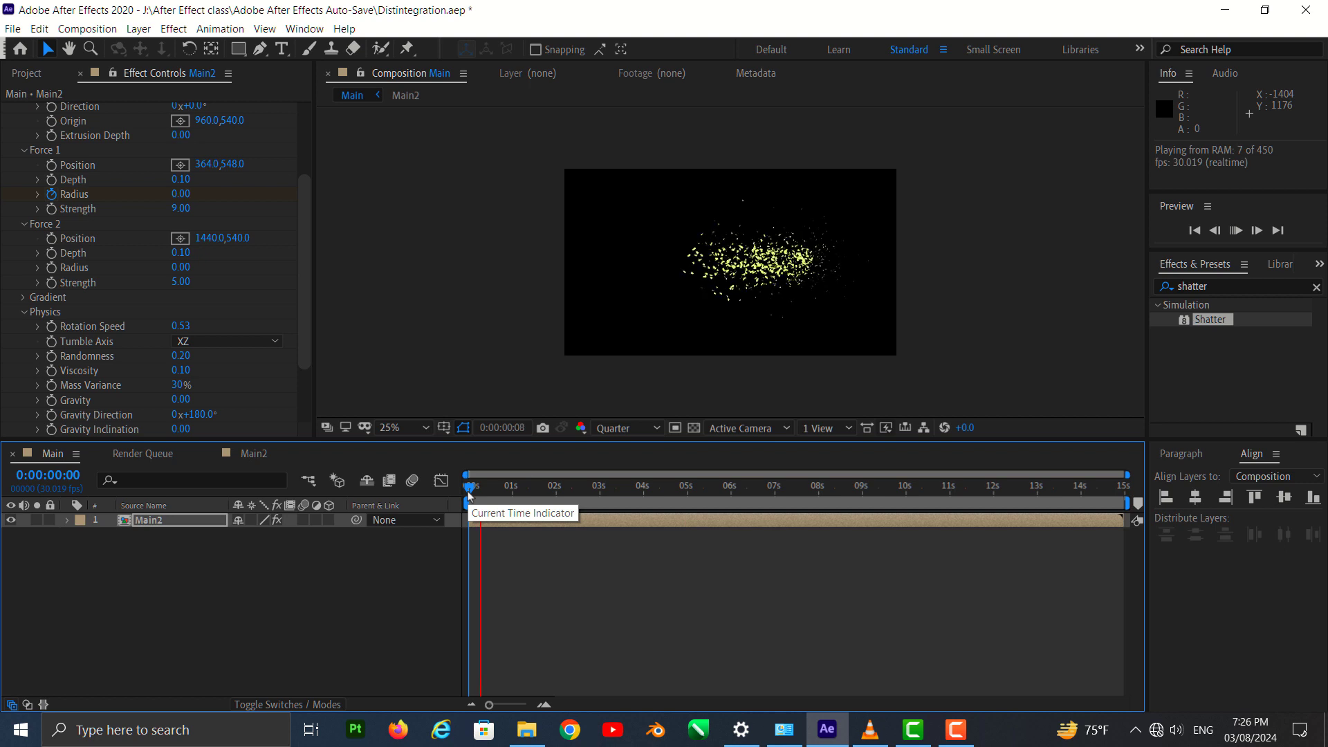
# Stop the preview and import logo.png from the Desktop into the project with its own composition
pyautogui.press('space')
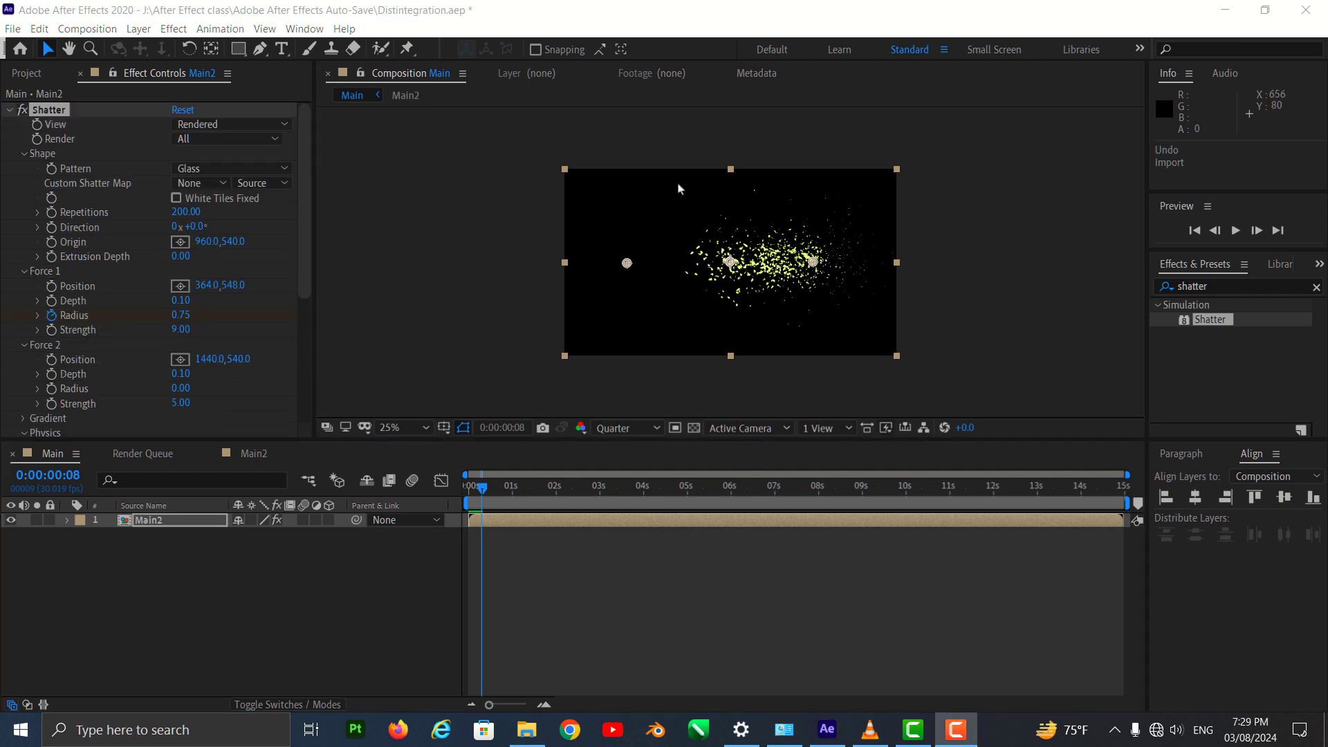
pyautogui.click(382, 216)
pyautogui.click(27, 75)
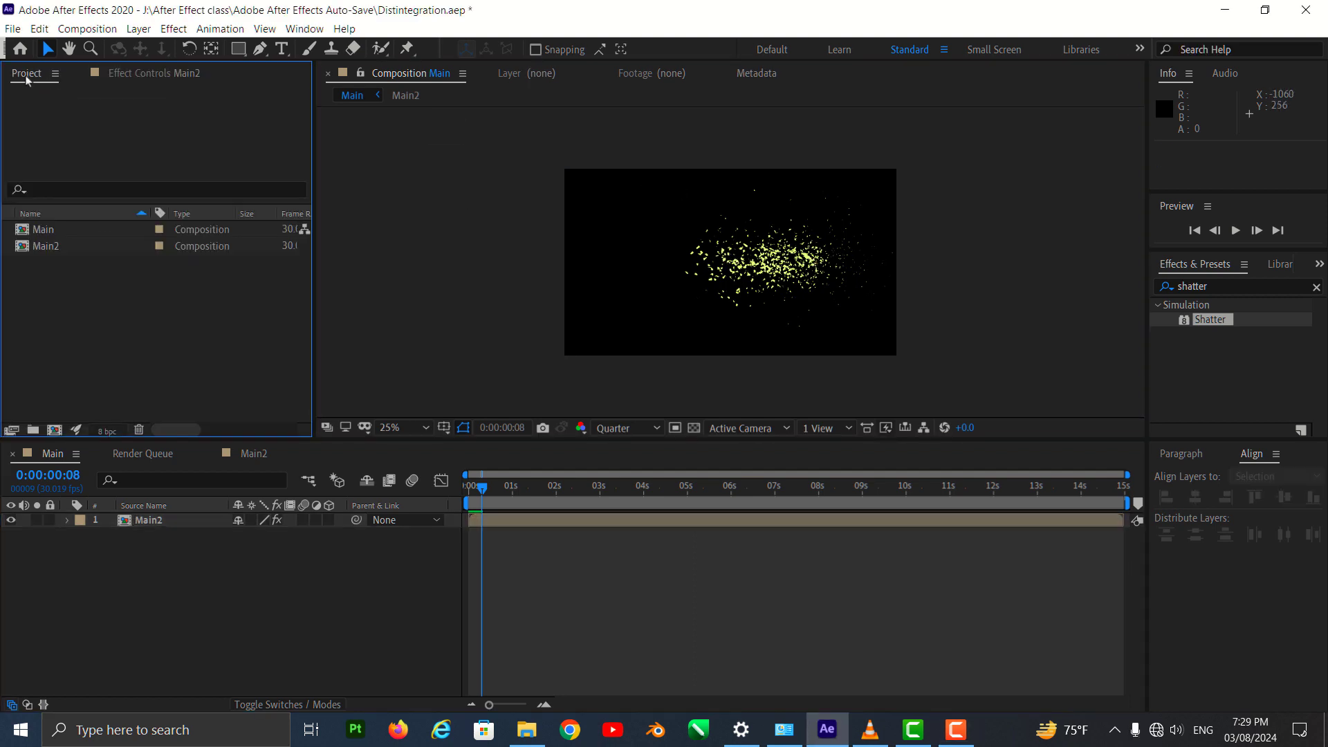
pyautogui.doubleClick(140, 298)
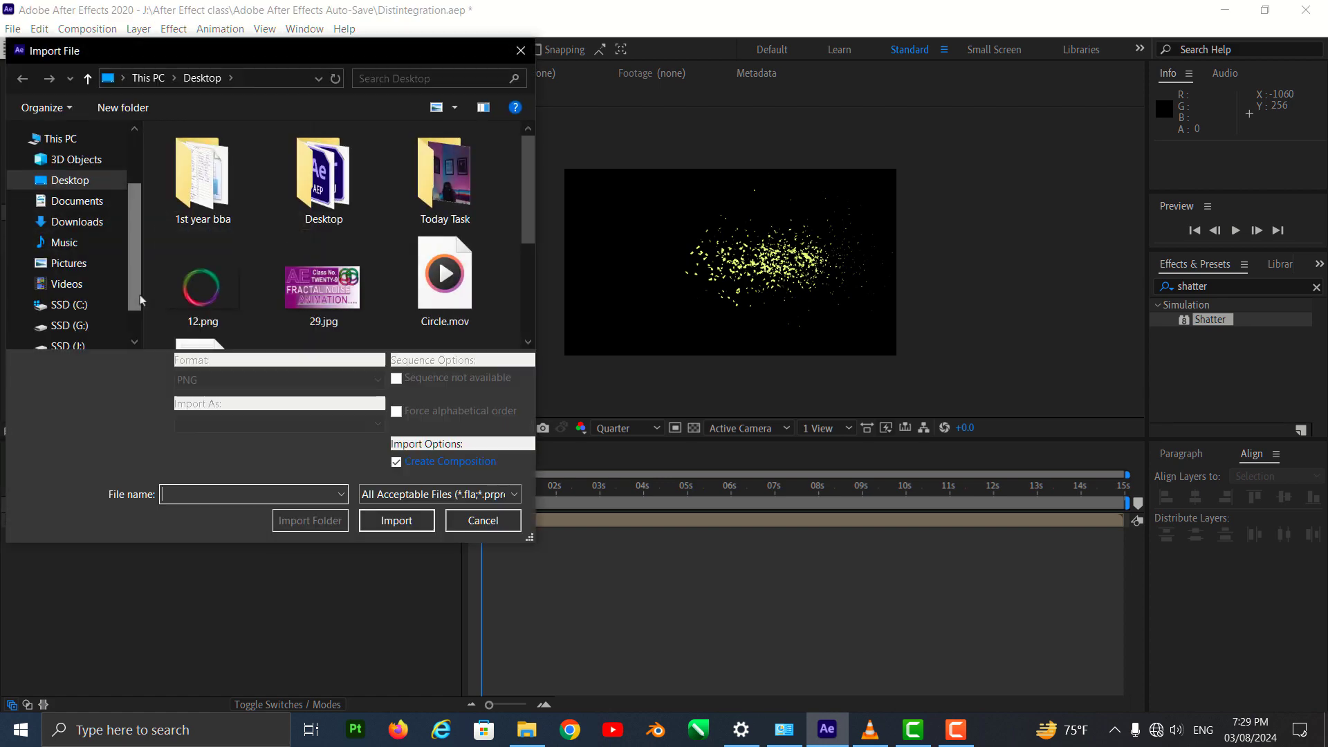
pyautogui.scroll(-1, 523, 238)
pyautogui.click(442, 290)
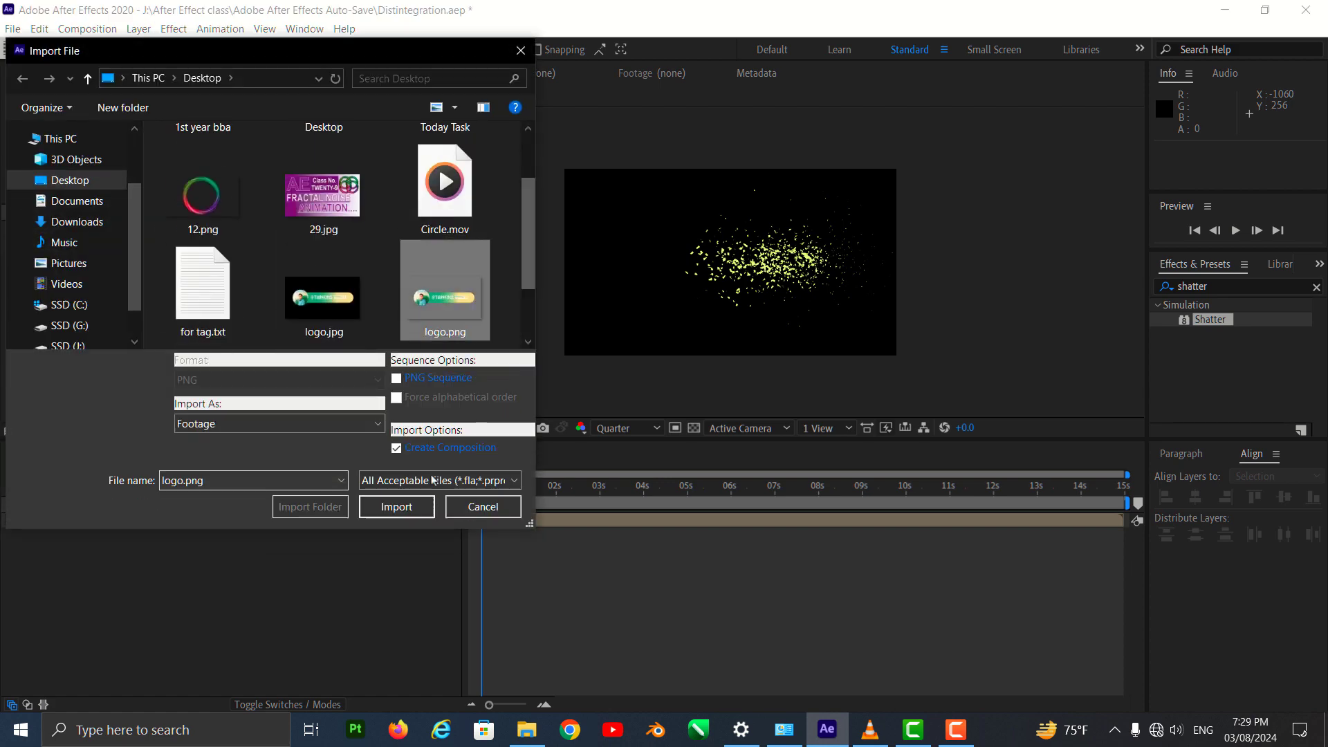
pyautogui.click(408, 519)
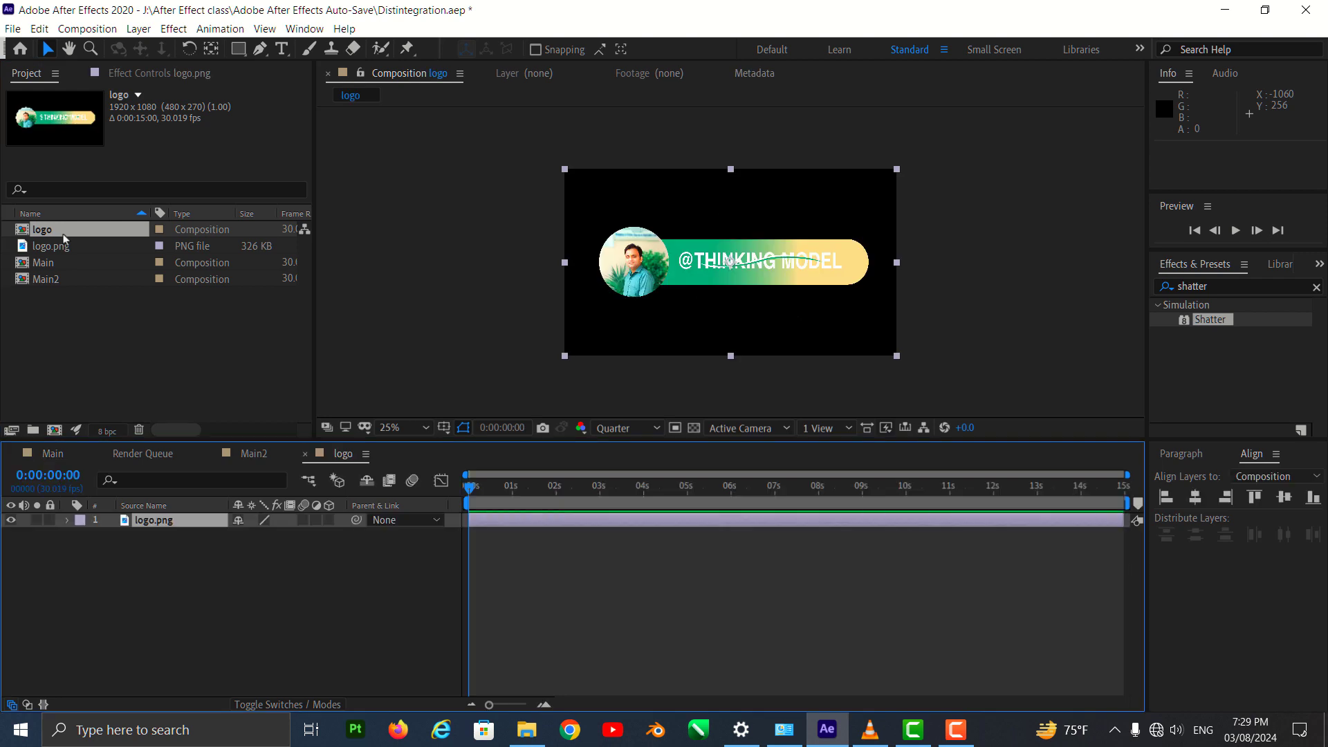
# Add logo.png to the Main2 composition above the text layer and hide the text layer
pyautogui.click(257, 454)
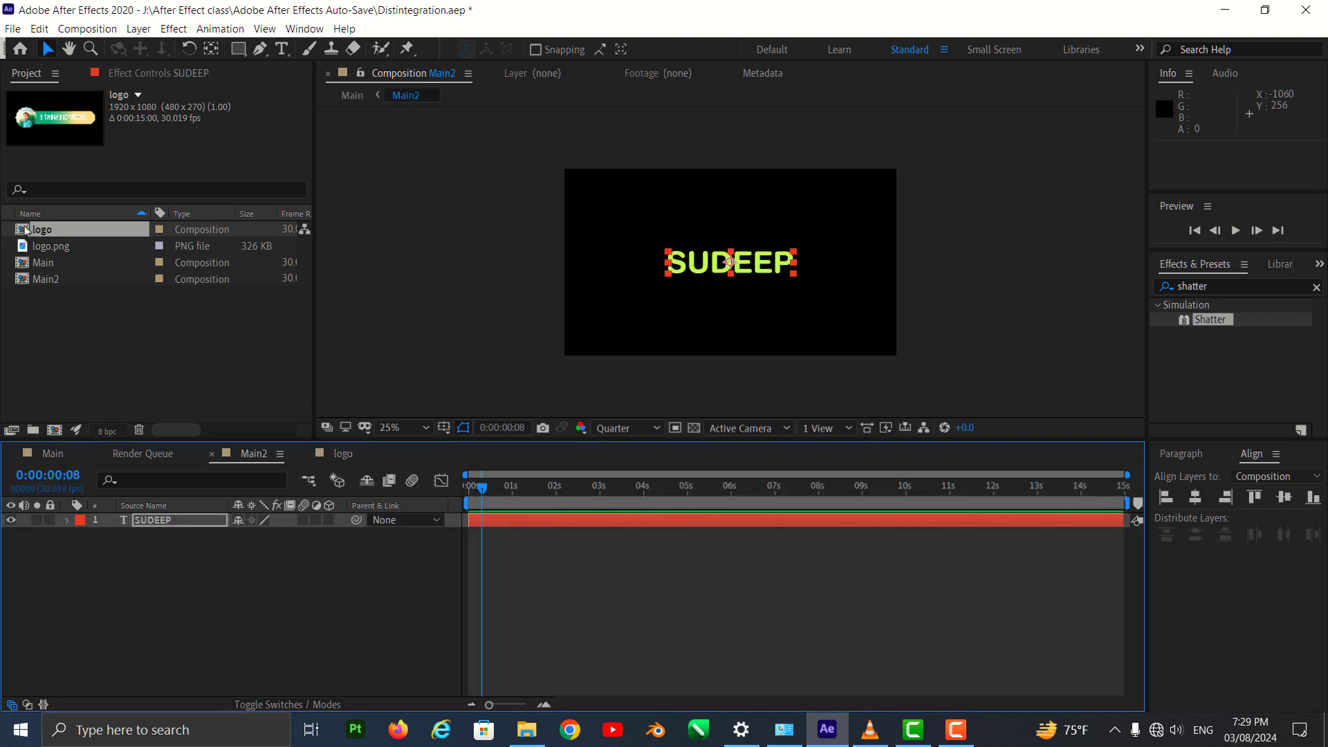
pyautogui.moveTo(58, 250); pyautogui.dragTo(162, 524)
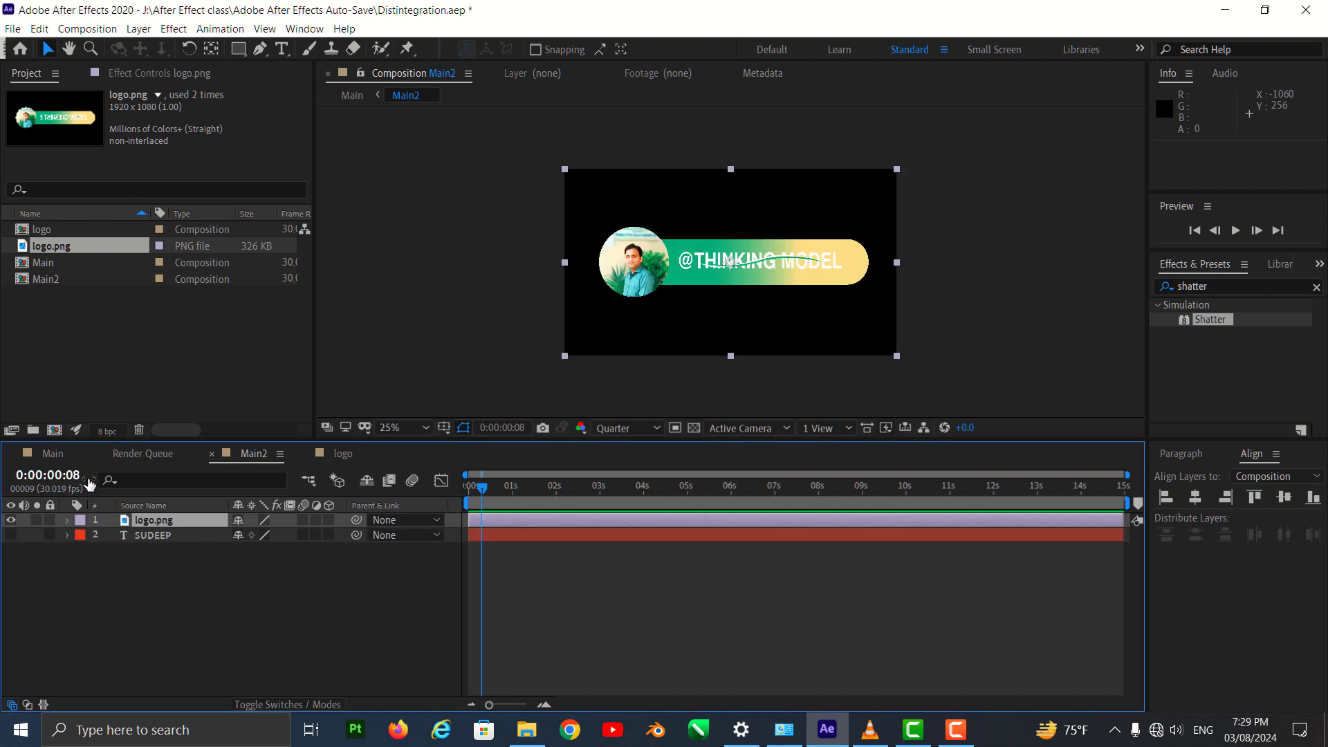
# Preview the logo's shatter animation in the Main composition from the start, and return the playhead to 0:00
pyautogui.click(54, 453)
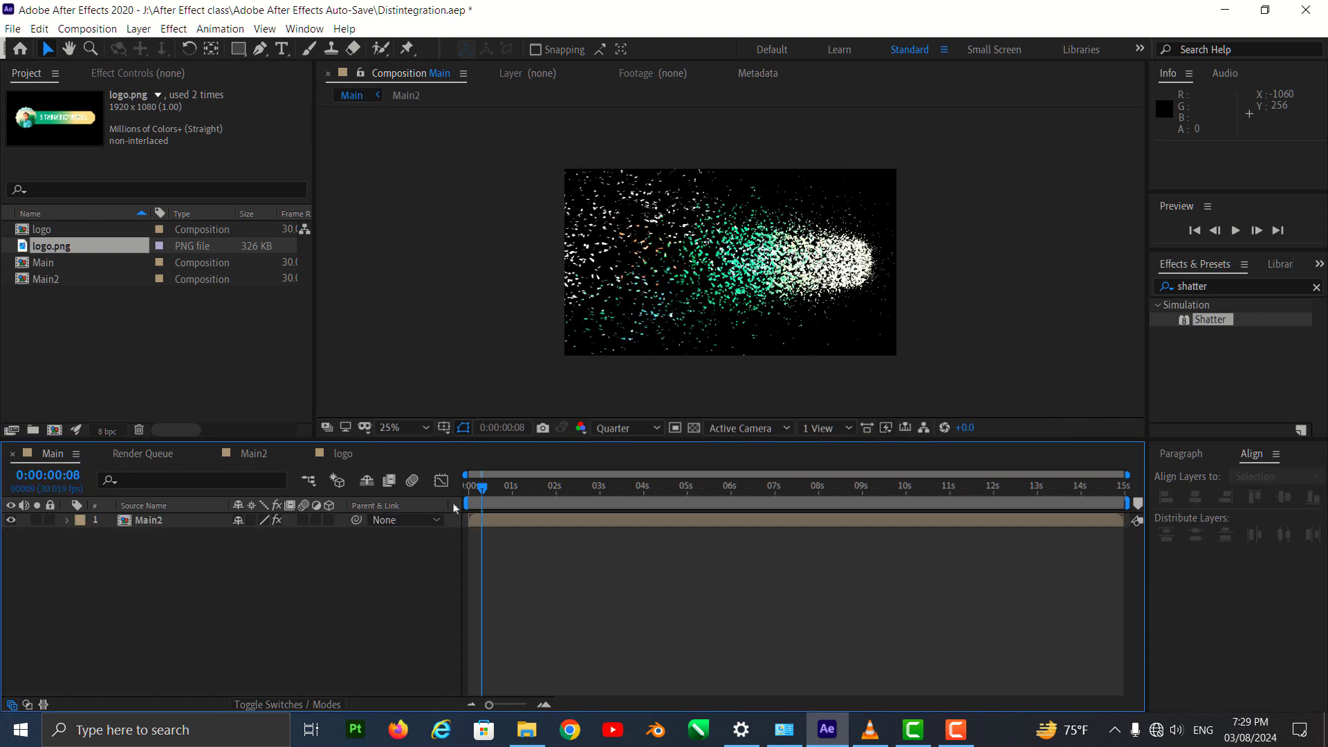
pyautogui.moveTo(482, 493); pyautogui.dragTo(467, 502)
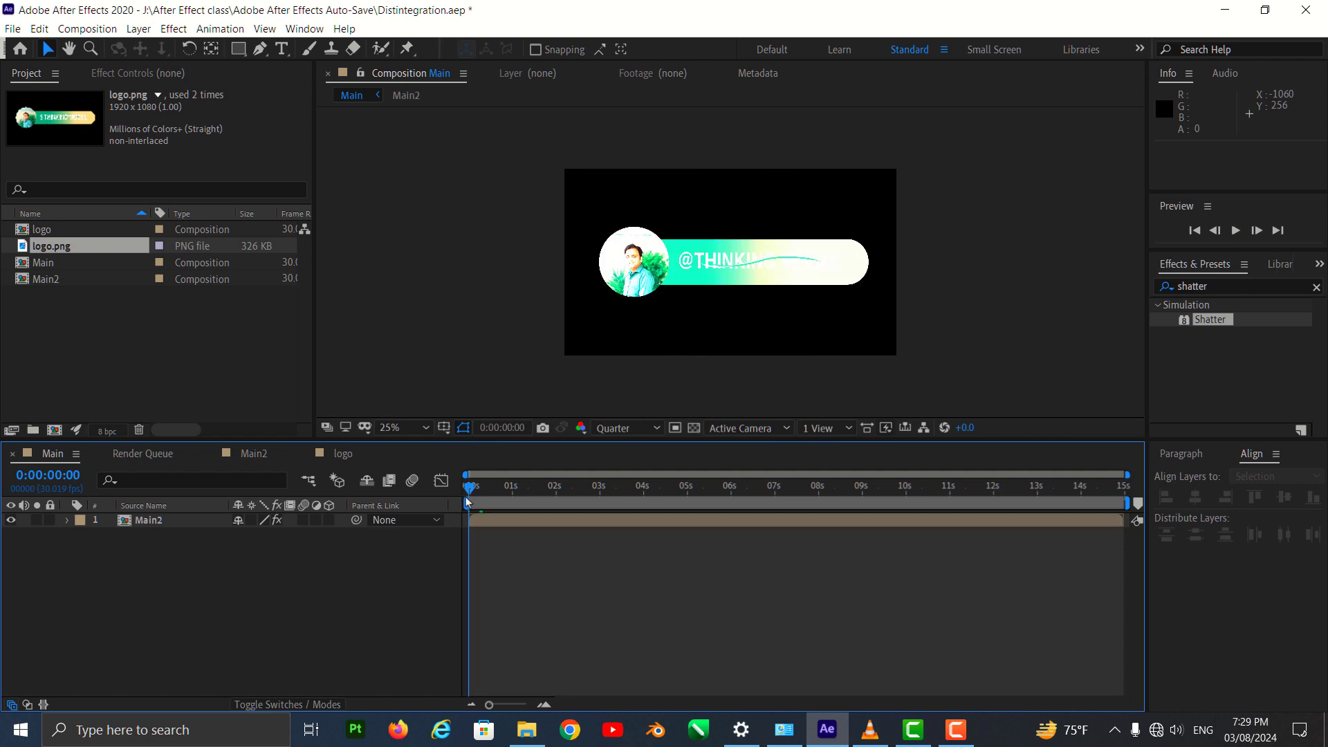
pyautogui.press('space')
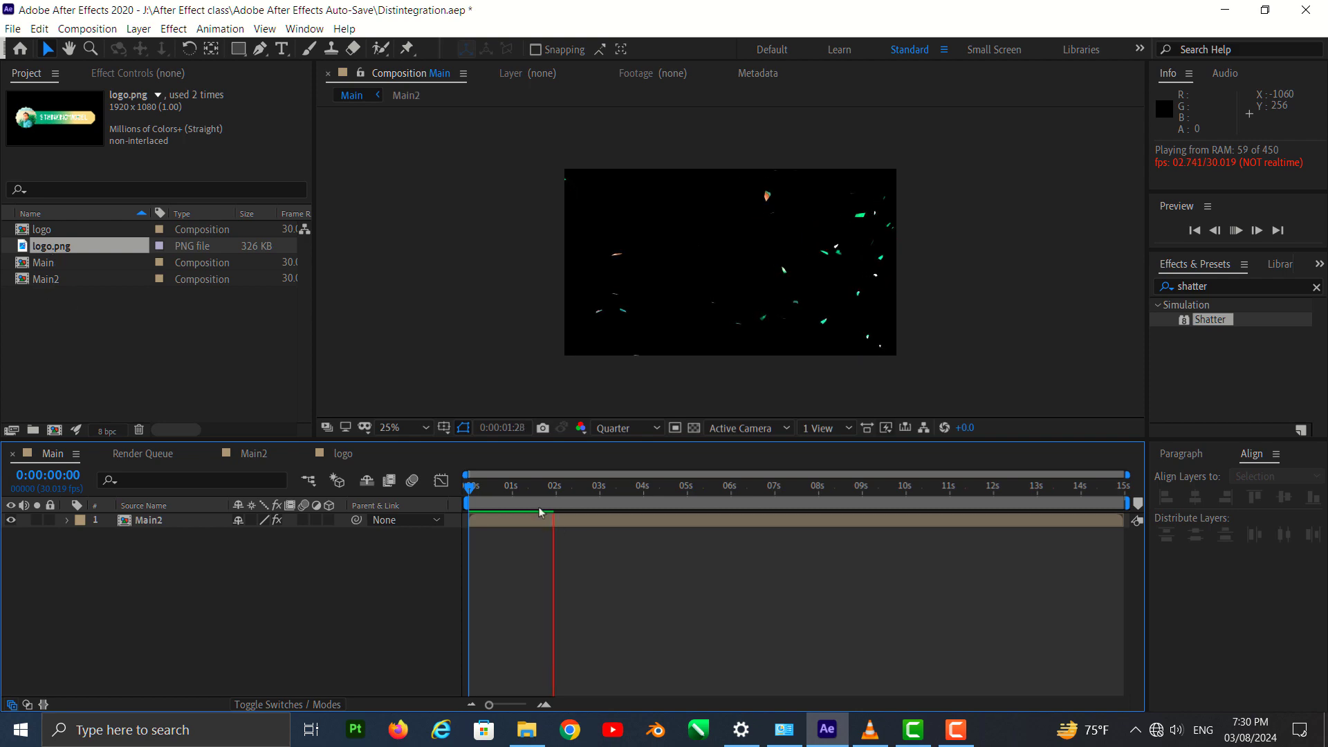
pyautogui.moveTo(479, 490); pyautogui.dragTo(460, 518)
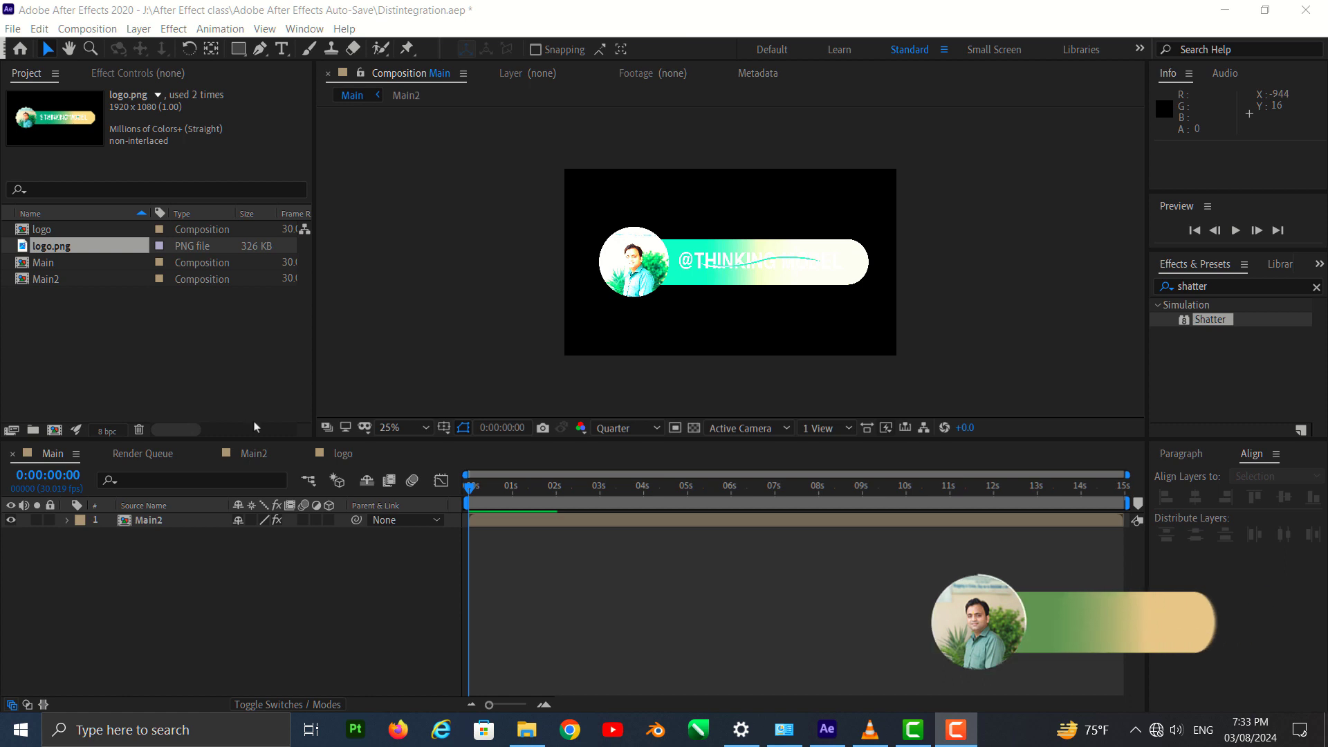
# In the Main2 composition, hide the logo.png layer and make the text layer visible again
pyautogui.click(320, 458)
pyautogui.click(305, 454)
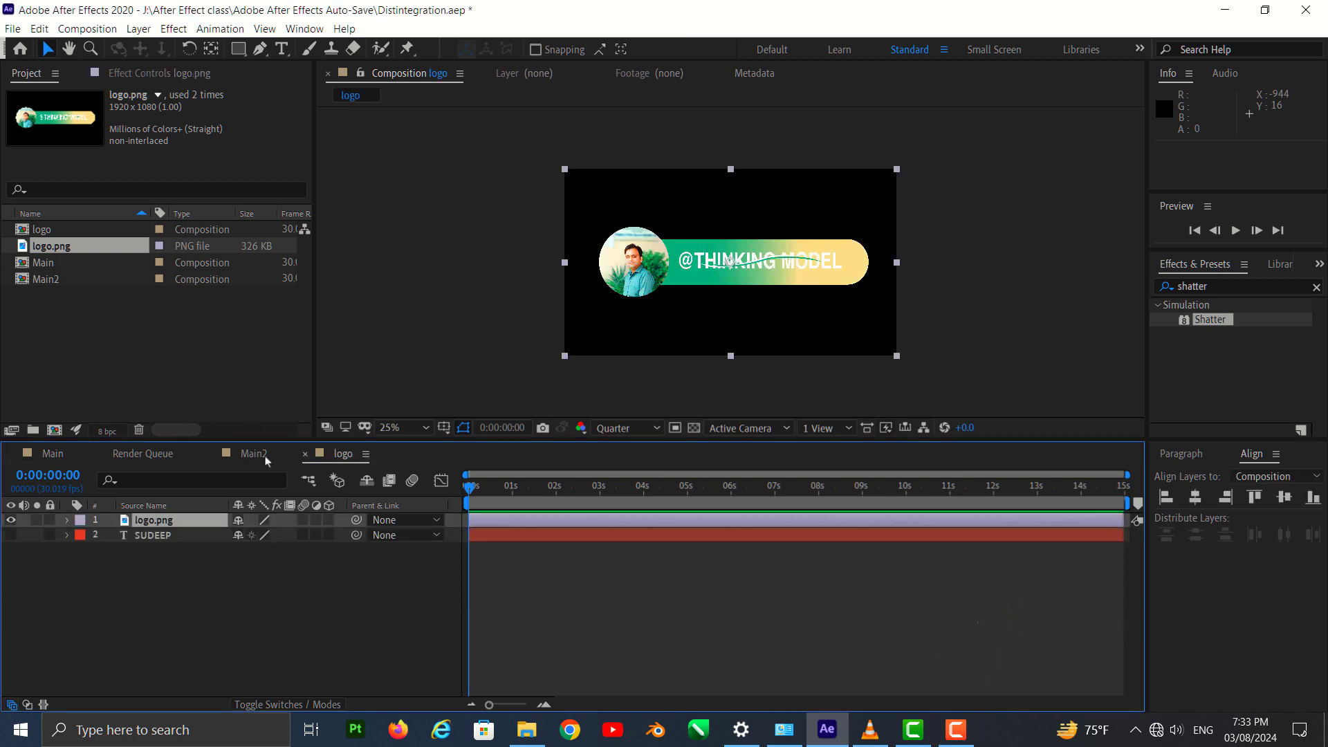
pyautogui.click(11, 520)
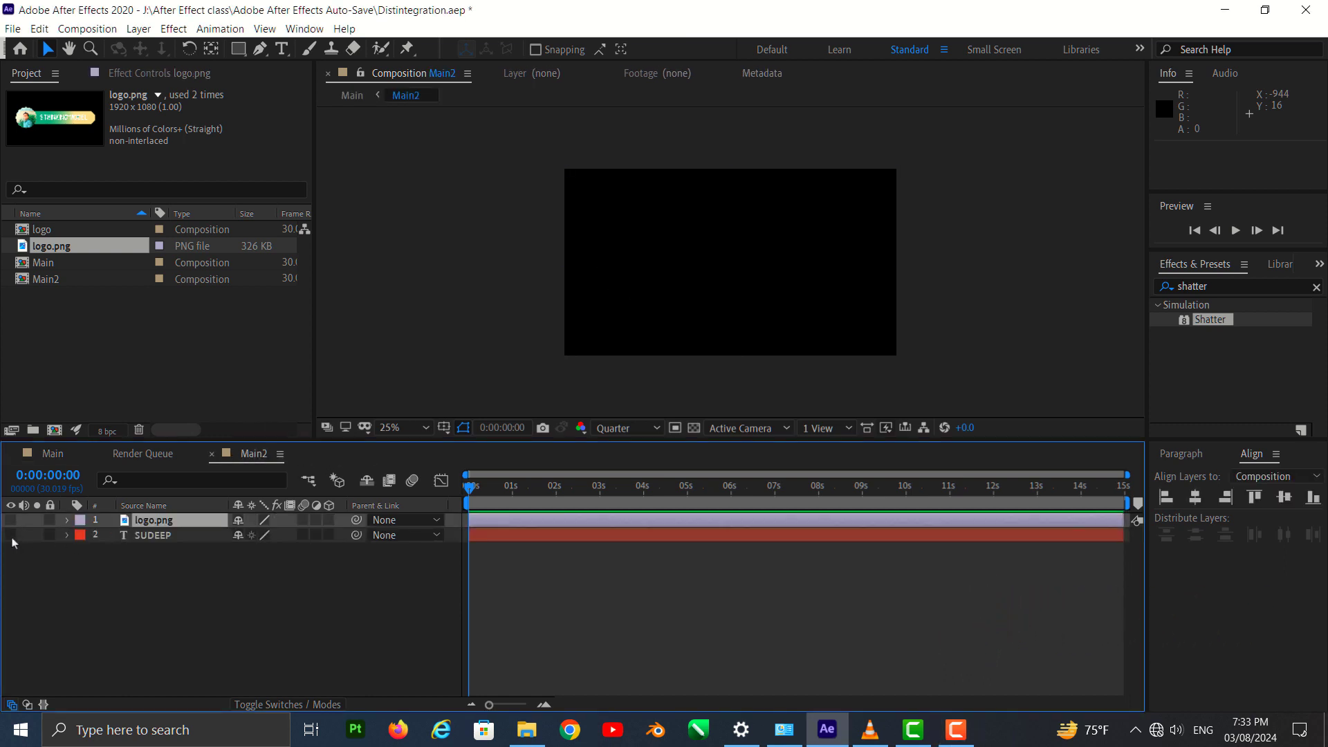
pyautogui.click(11, 535)
# Duplicate the text layer in Main2 and apply the Fill effect to the lower copy
pyautogui.click(131, 541)
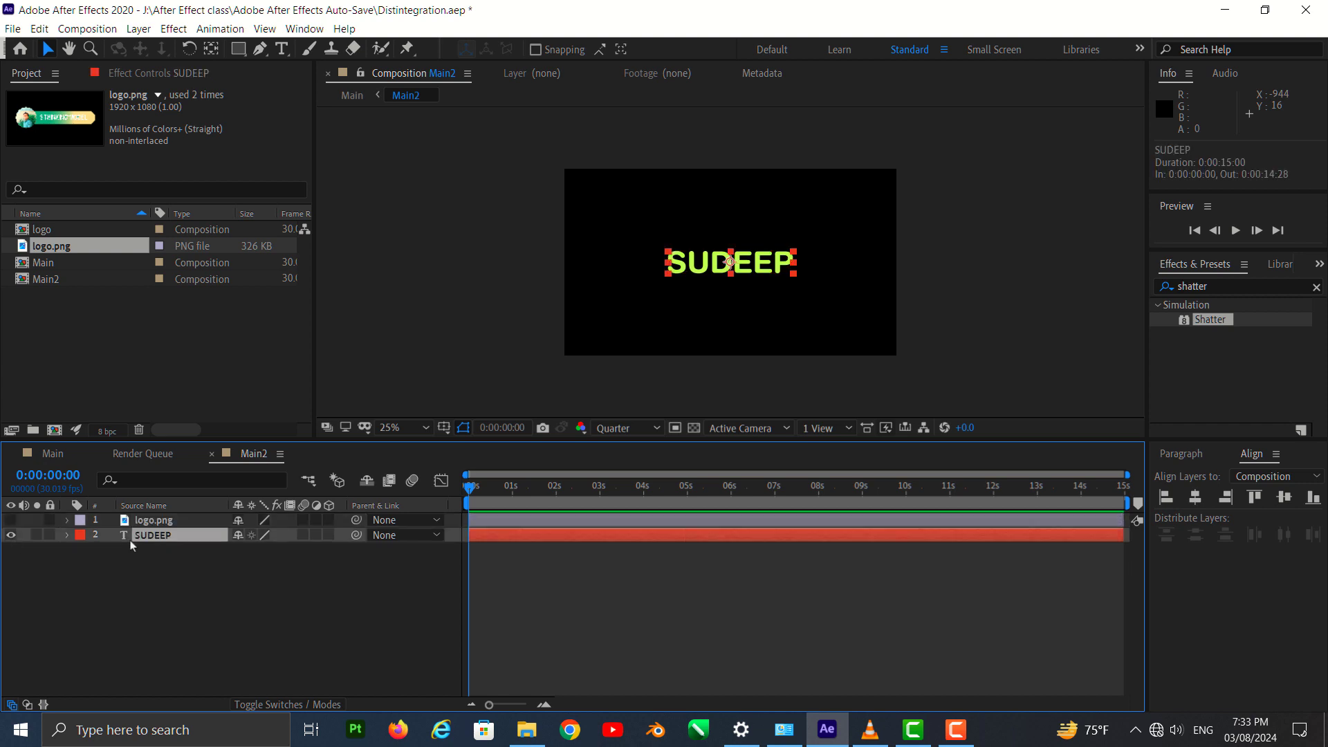
pyautogui.hotkey('ctrl', 'd')
pyautogui.click(149, 550)
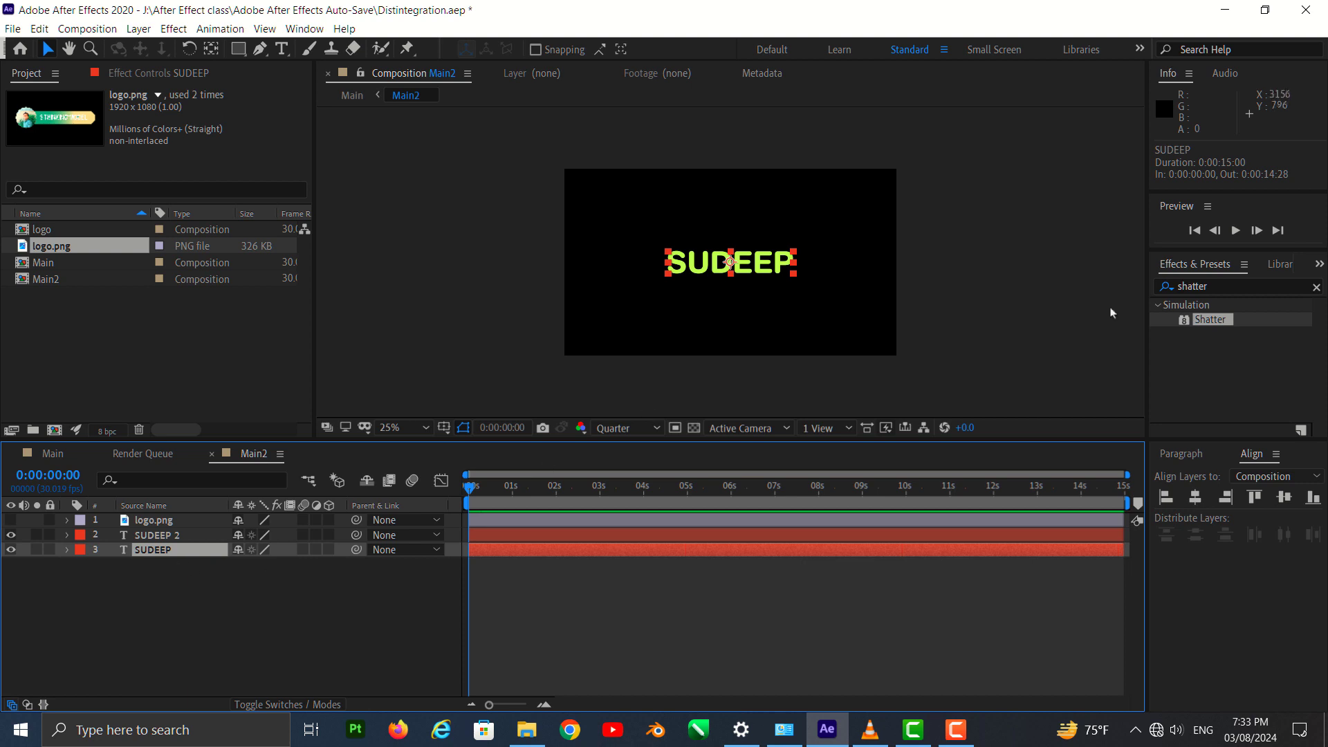
pyautogui.moveTo(1227, 285); pyautogui.dragTo(1145, 284)
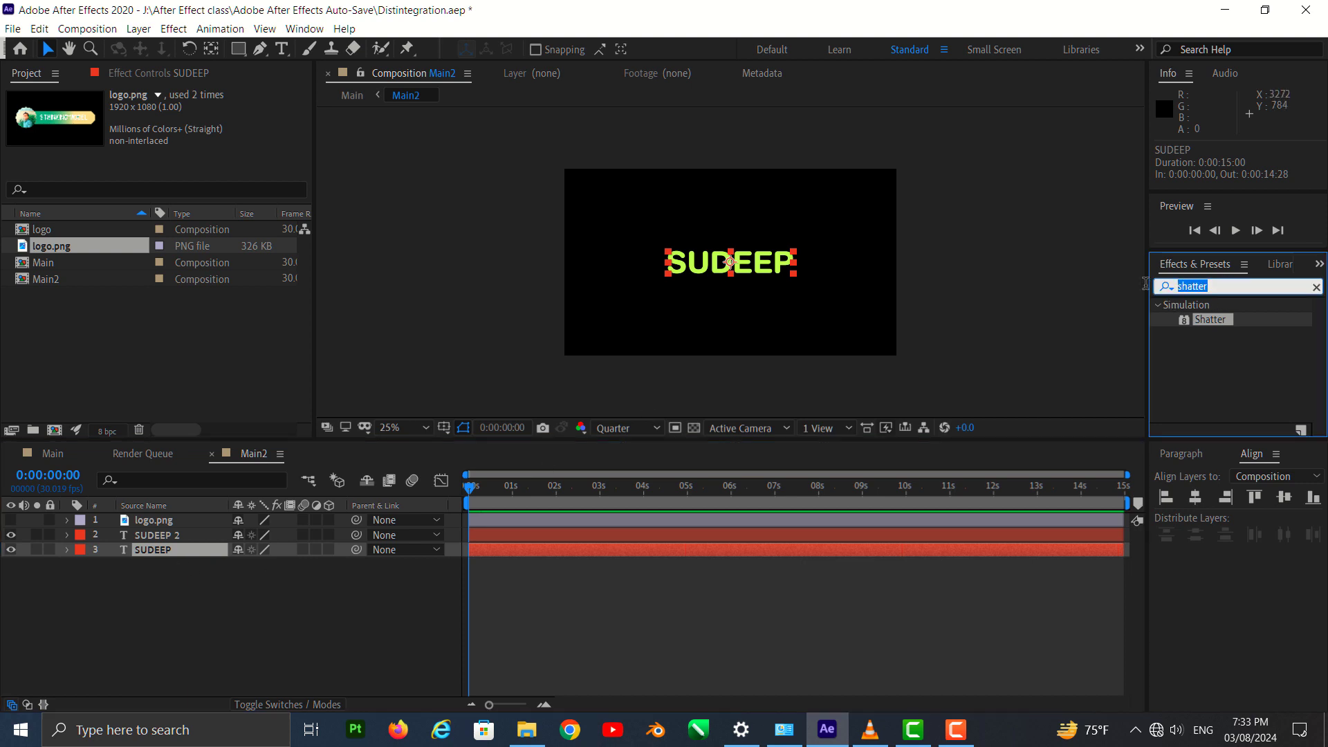
pyautogui.write('fill')
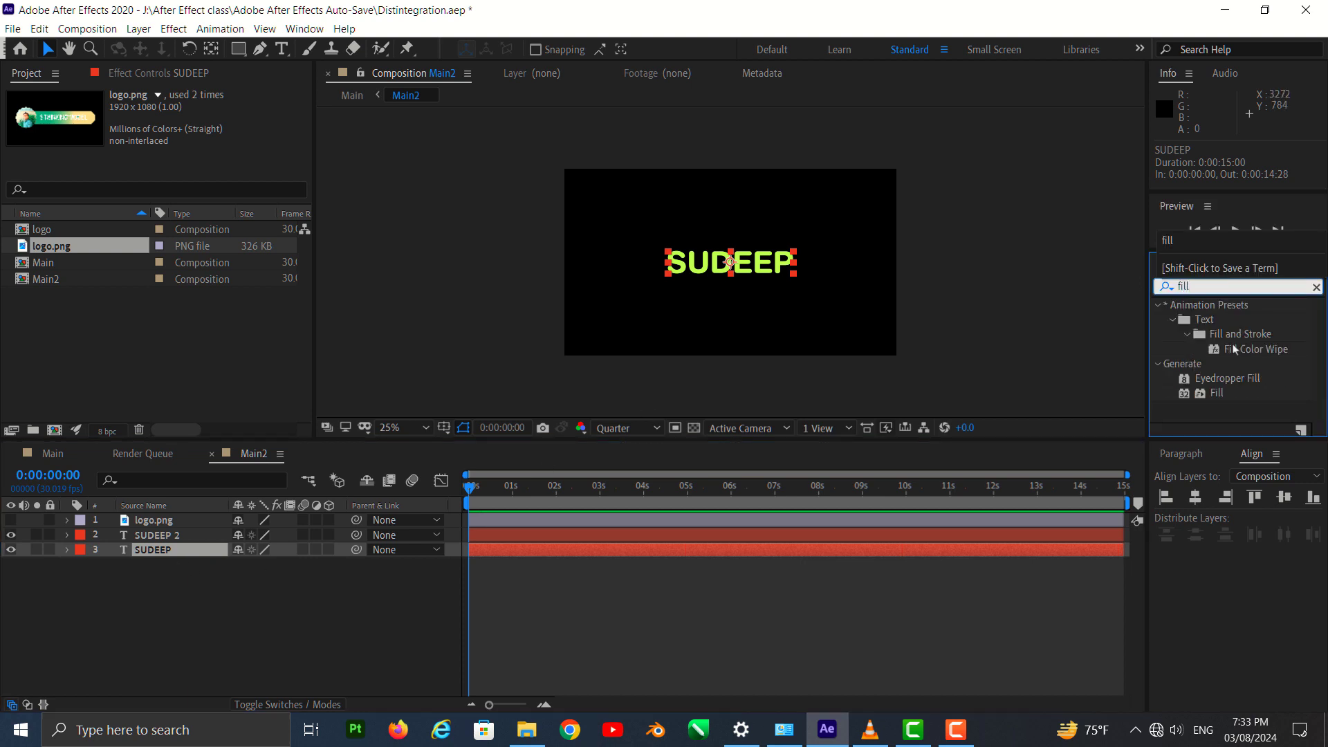
pyautogui.moveTo(1206, 396); pyautogui.dragTo(164, 550)
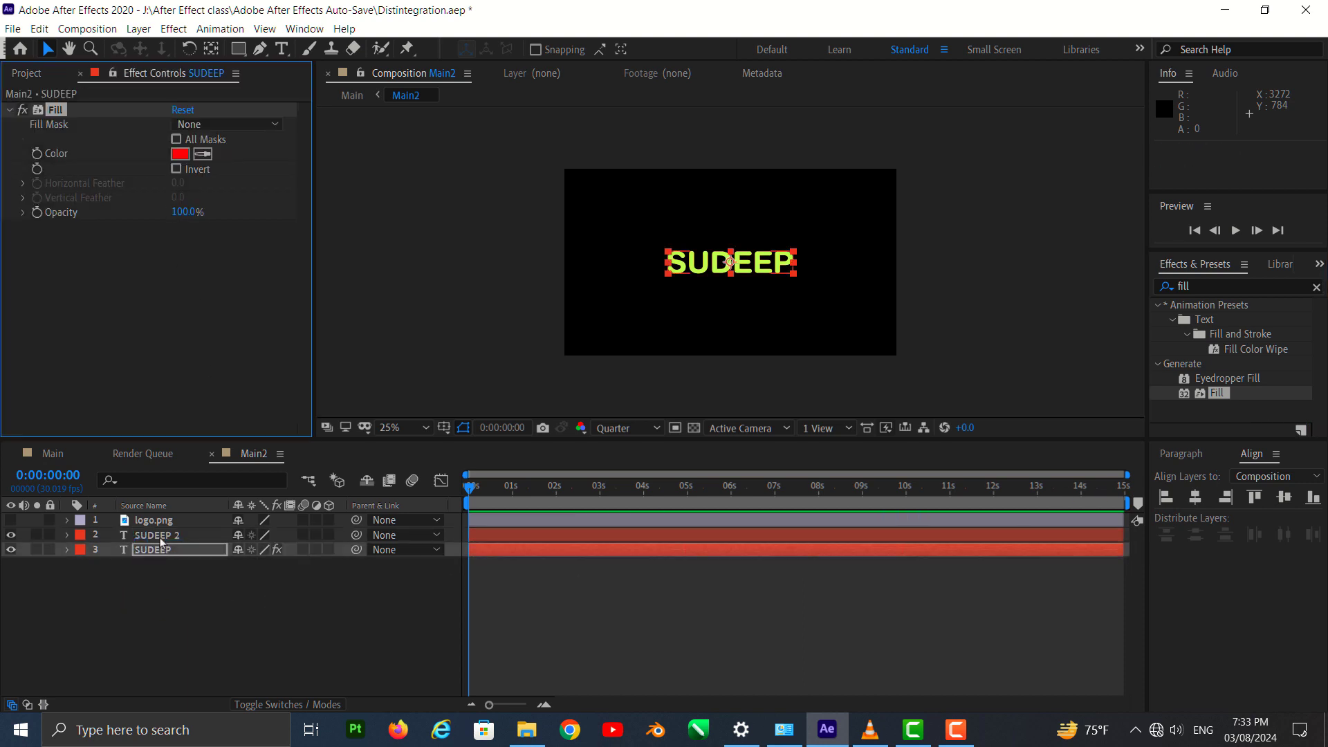
# Select the upper text copy and search the effects for "linear"
pyautogui.click(159, 536)
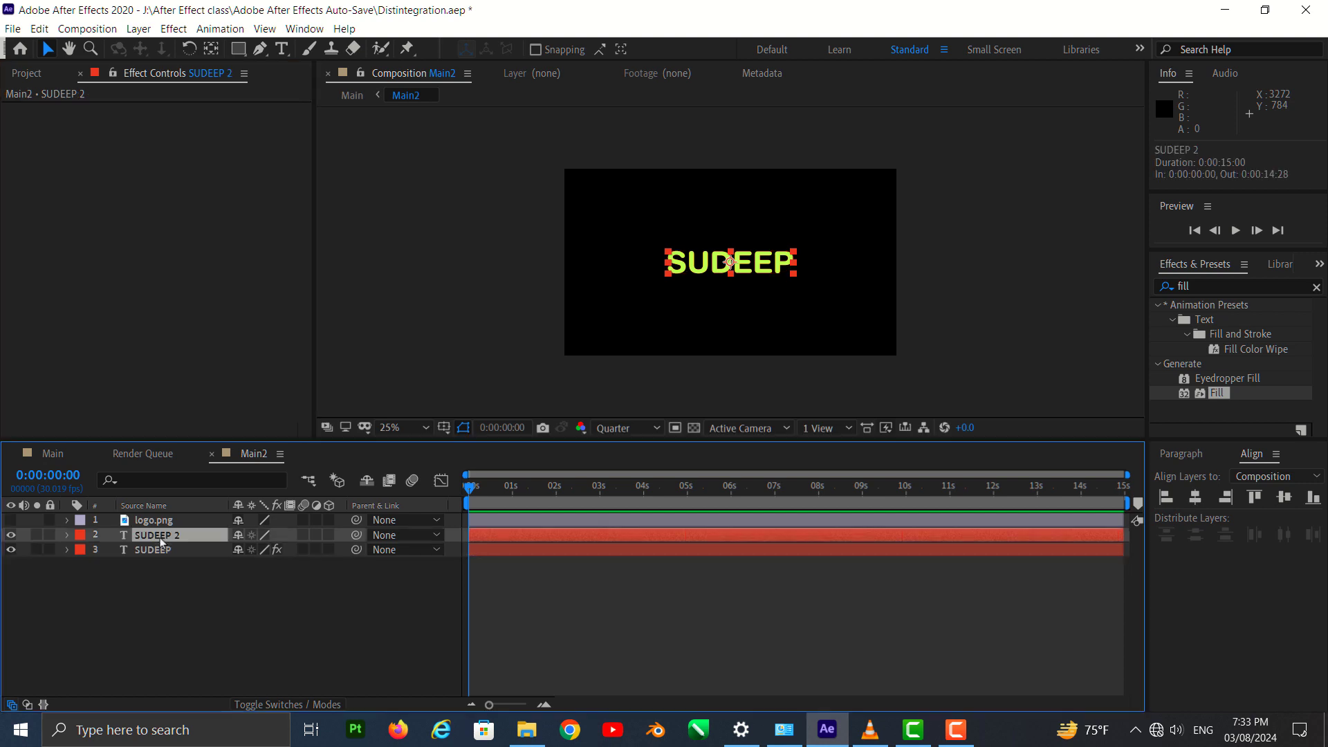
pyautogui.click(1194, 287)
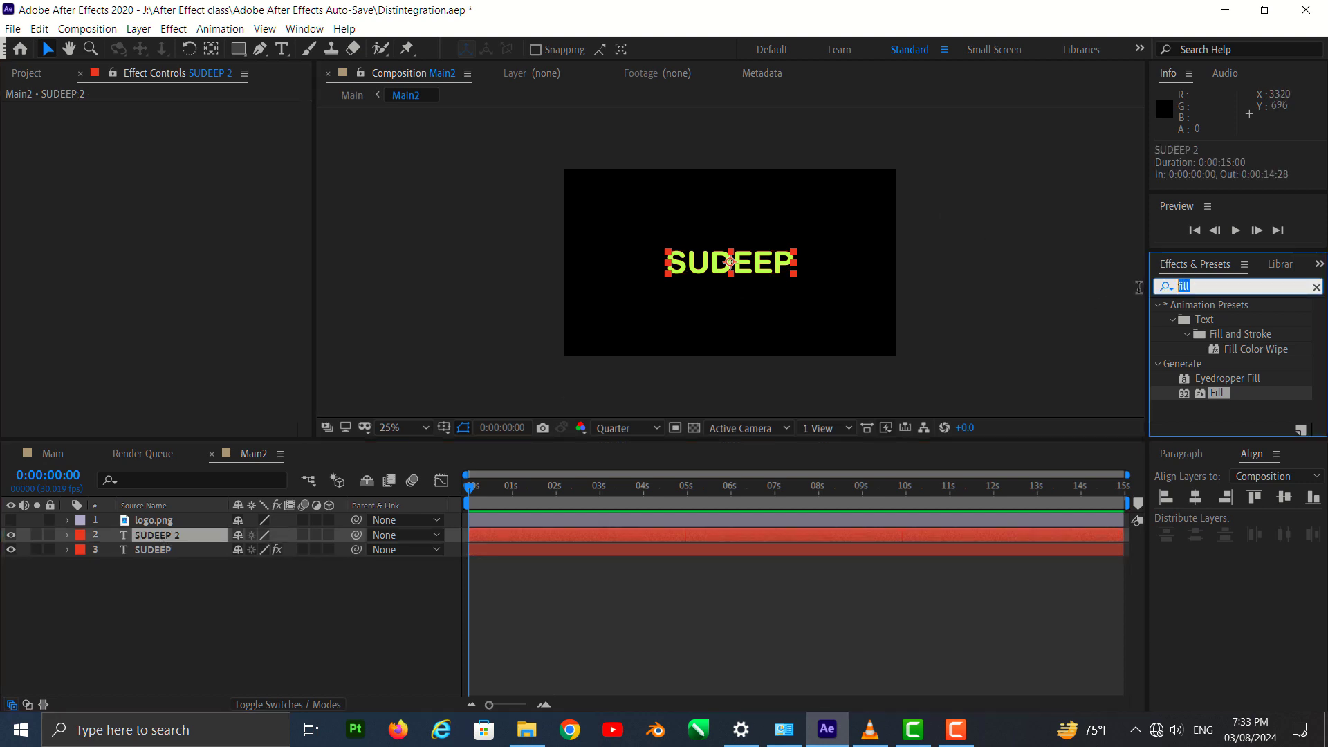
pyautogui.write('line')
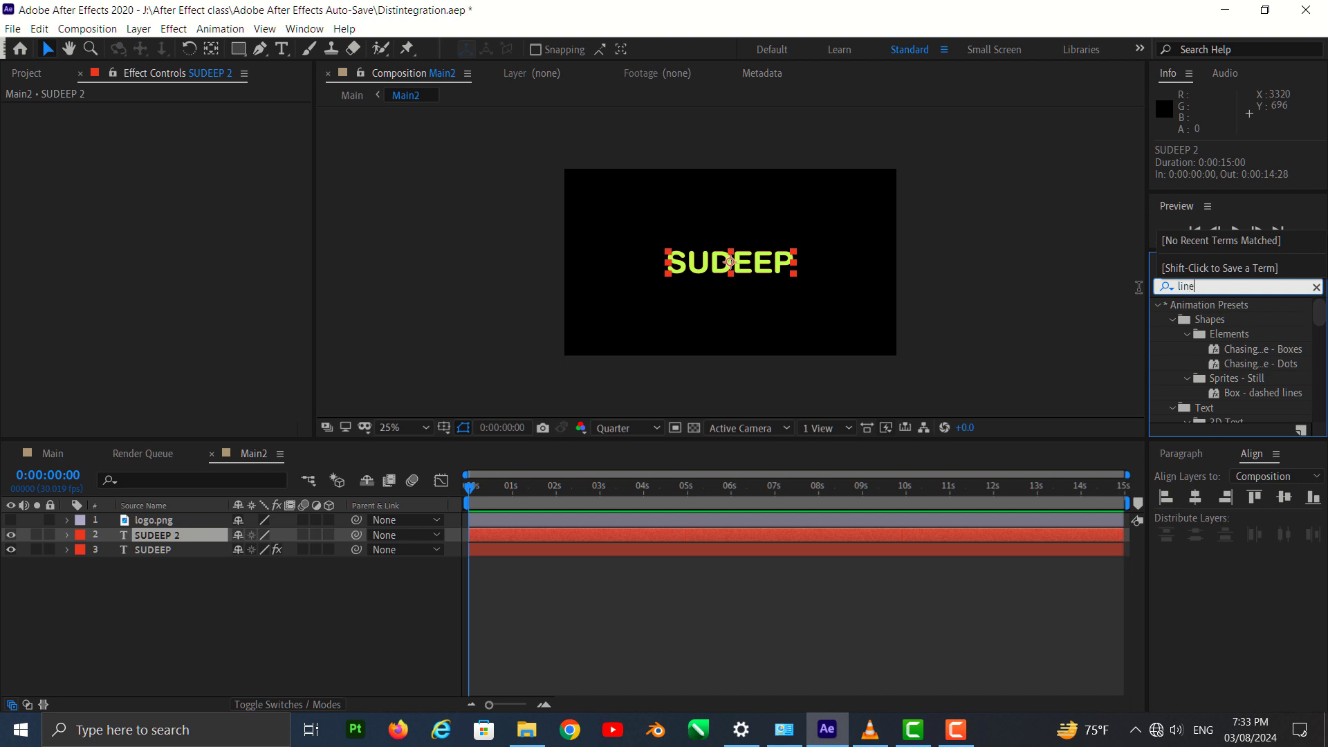
pyautogui.write('ar')
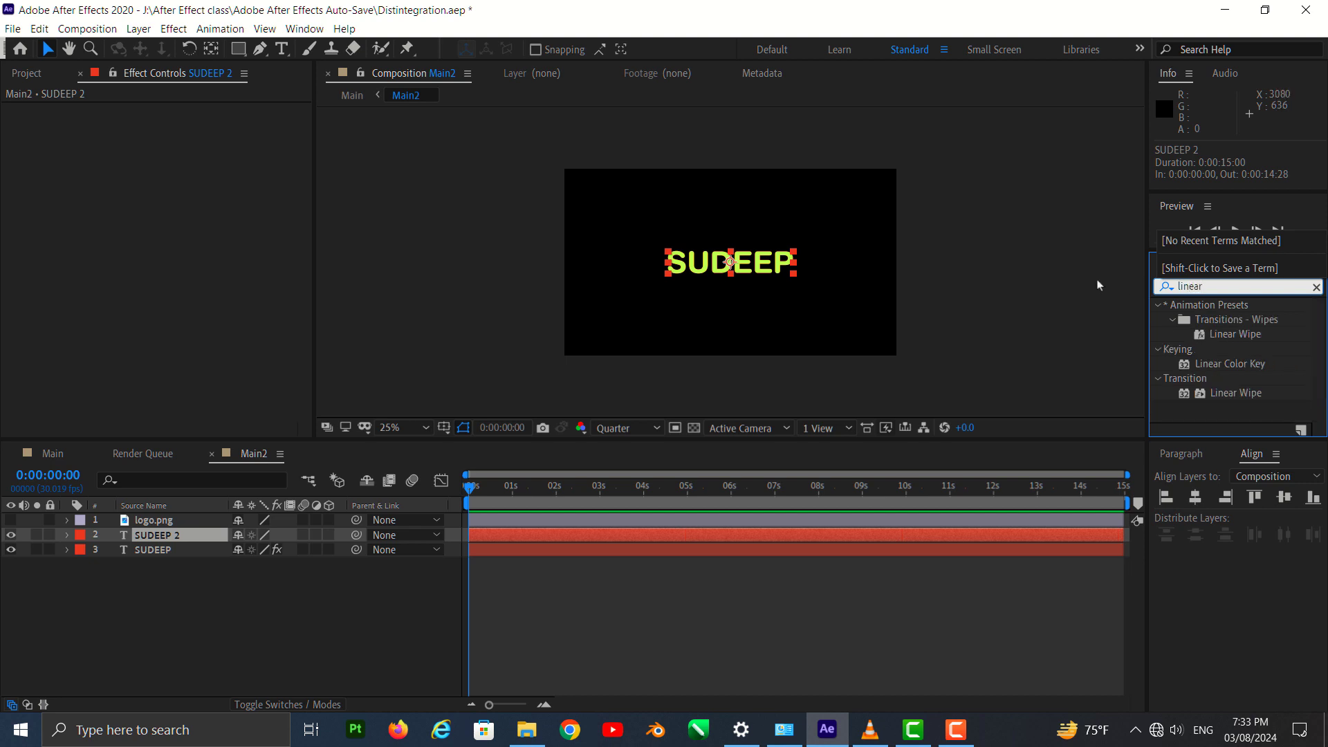